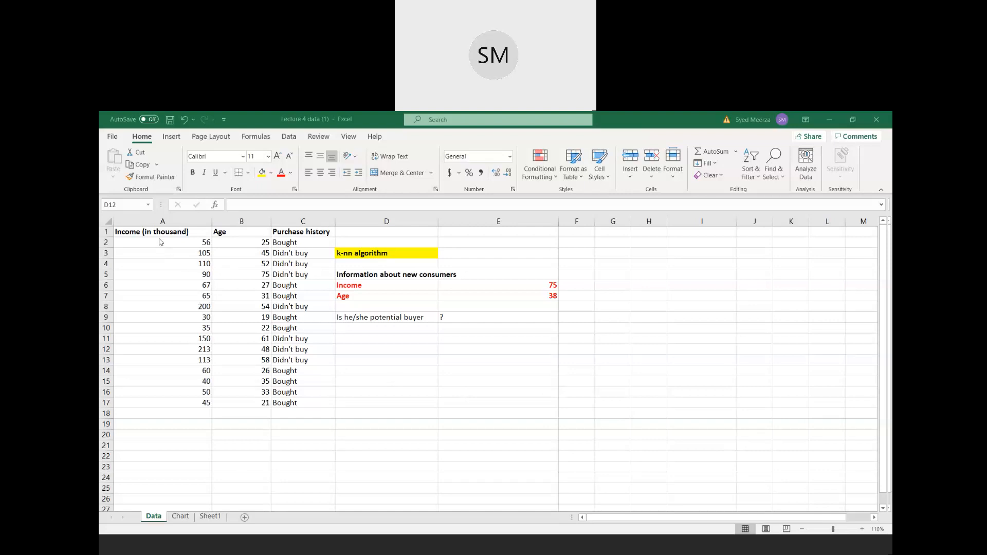
- Review the Age and Purchase history headings and the consumer records in A2:C17
click(225, 236)
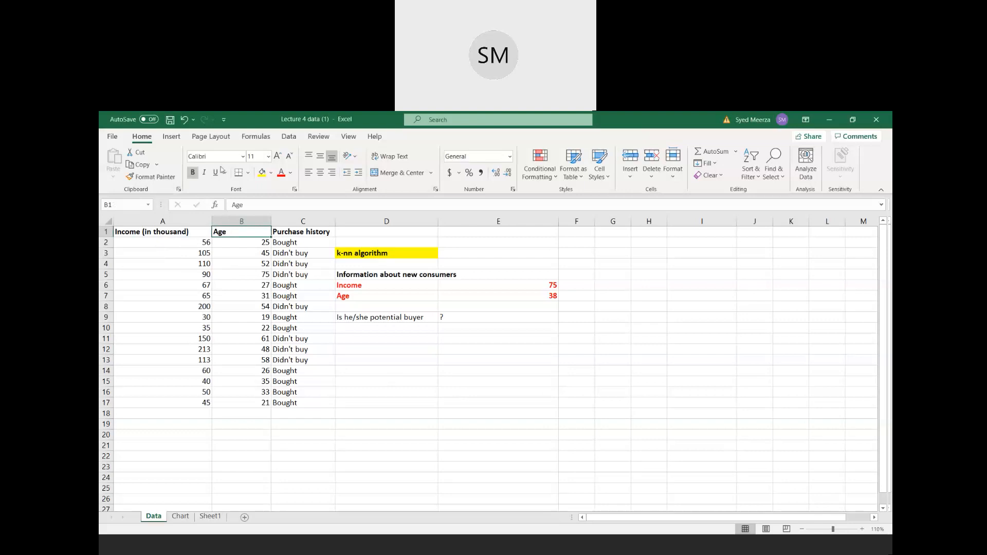
click(287, 137)
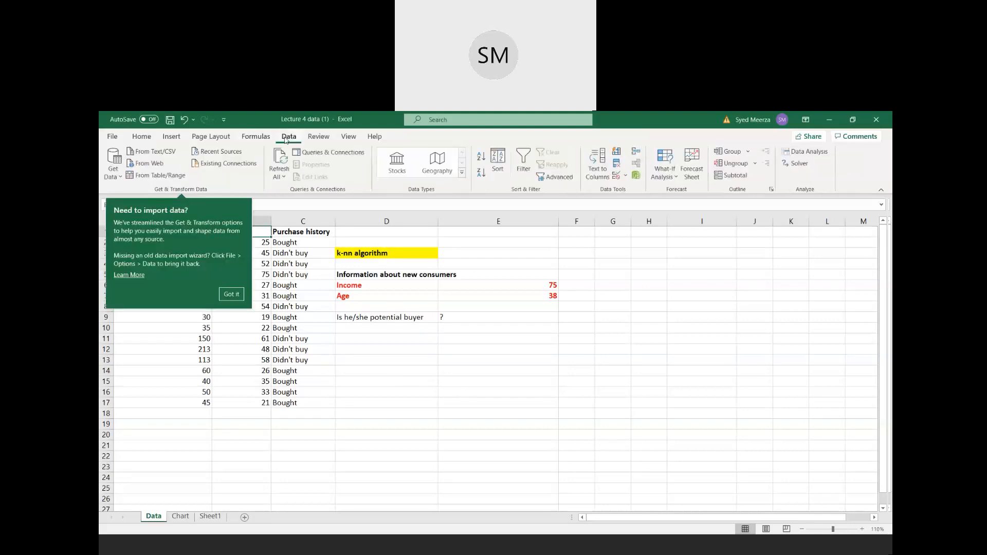
click(231, 294)
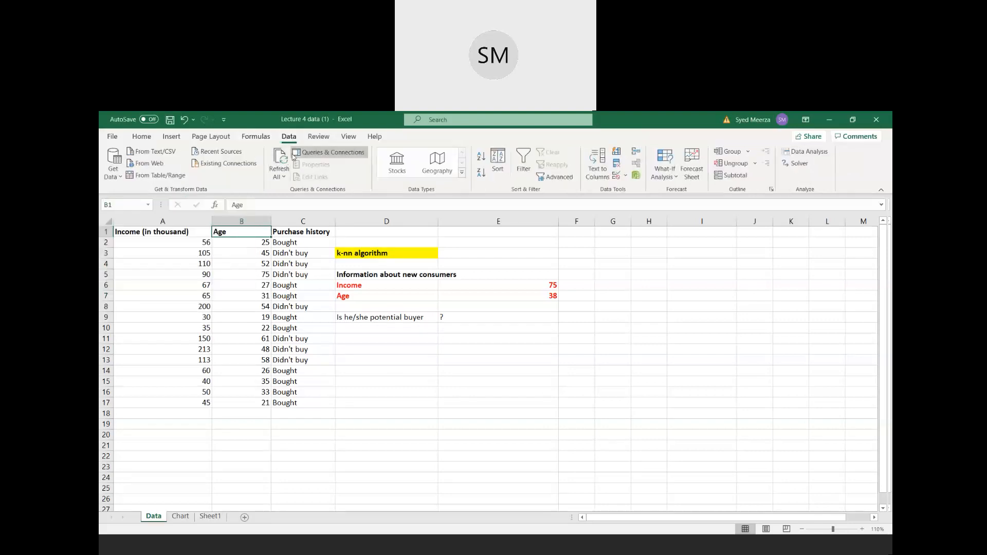
click(225, 140)
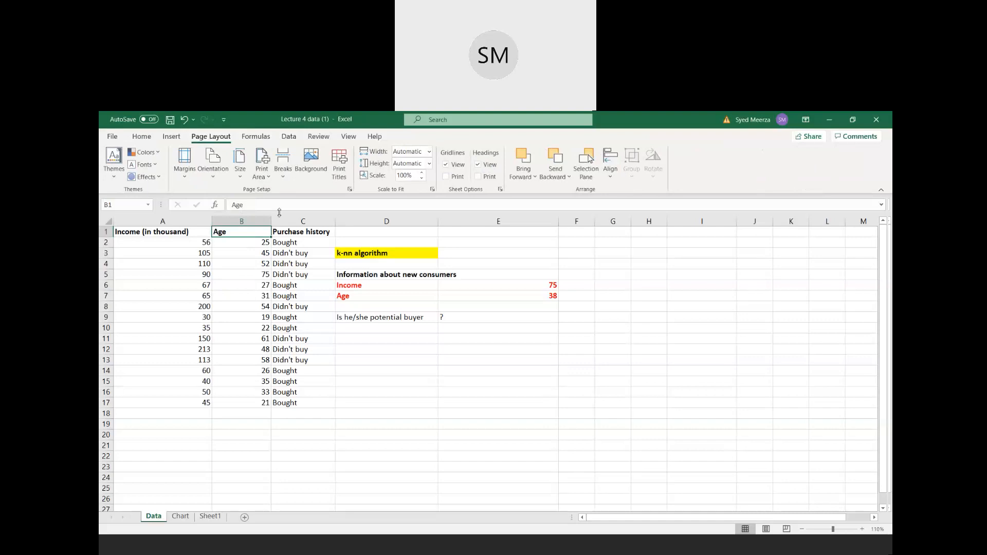
click(281, 233)
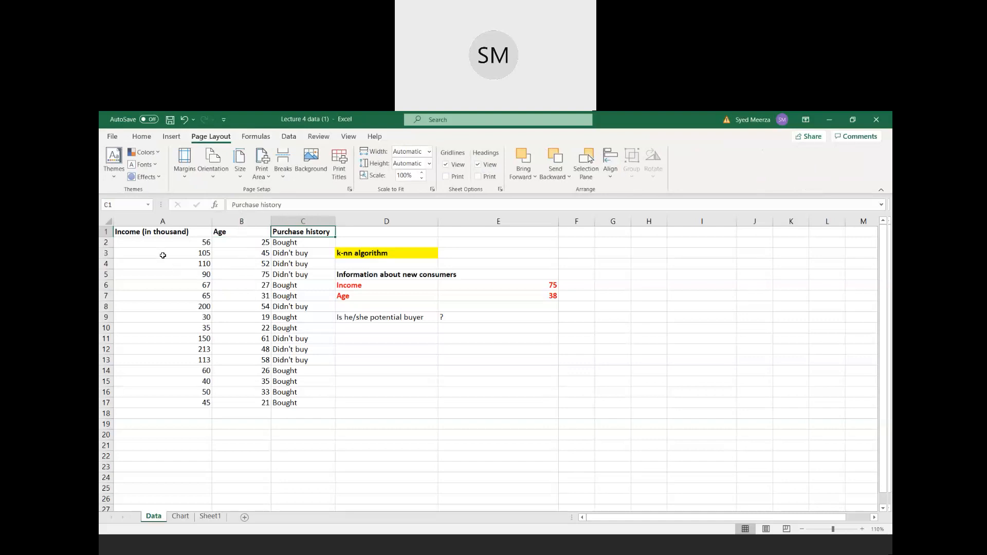
drag(174, 241, 291, 407)
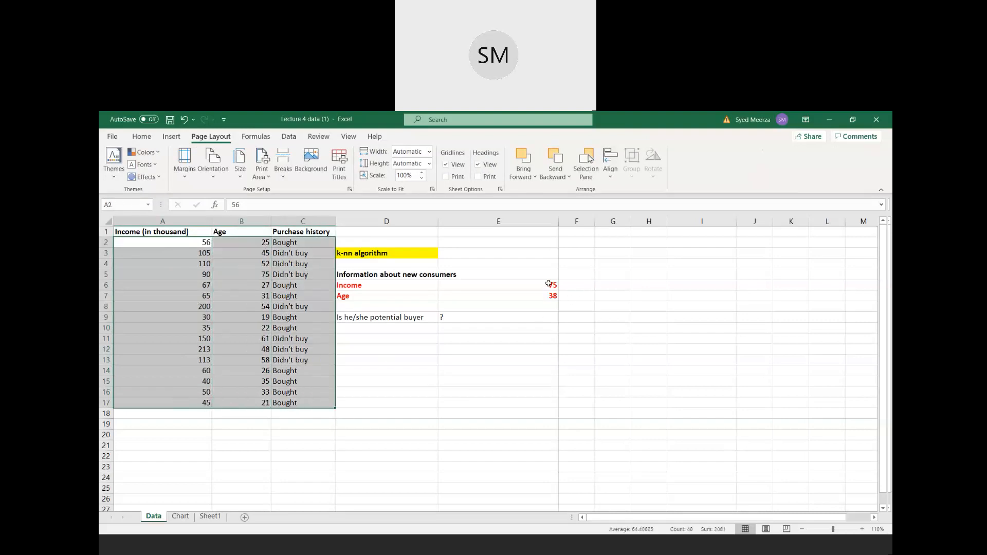
- Add a "Sample size" label in cell A19 below the data and enter 16 in B19
click(170, 423)
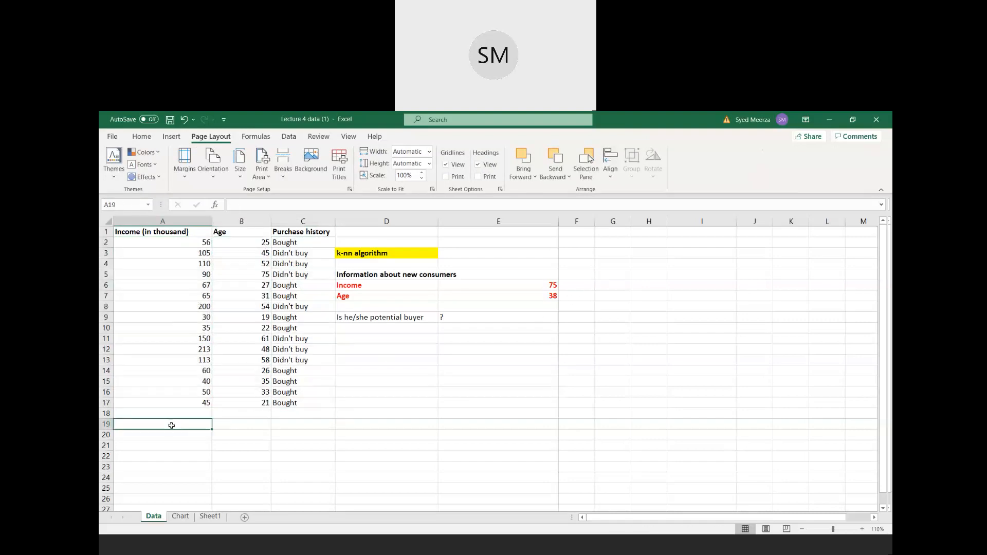
text(Sample)
text( zix)
text(ze)
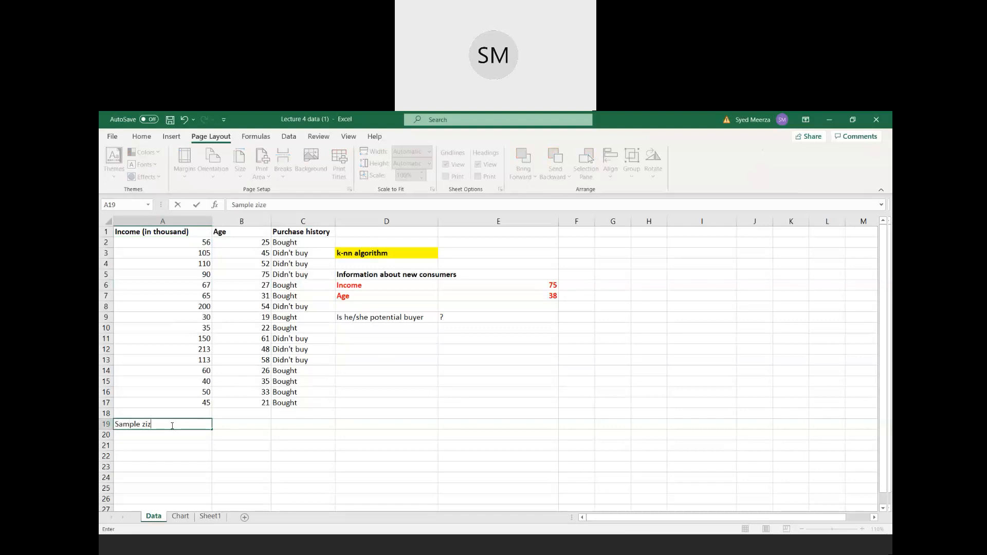
key(BackSpace)
key(BackSpace)
key(BackSpace)
key(BackSpace)
text(size)
key(Tab)
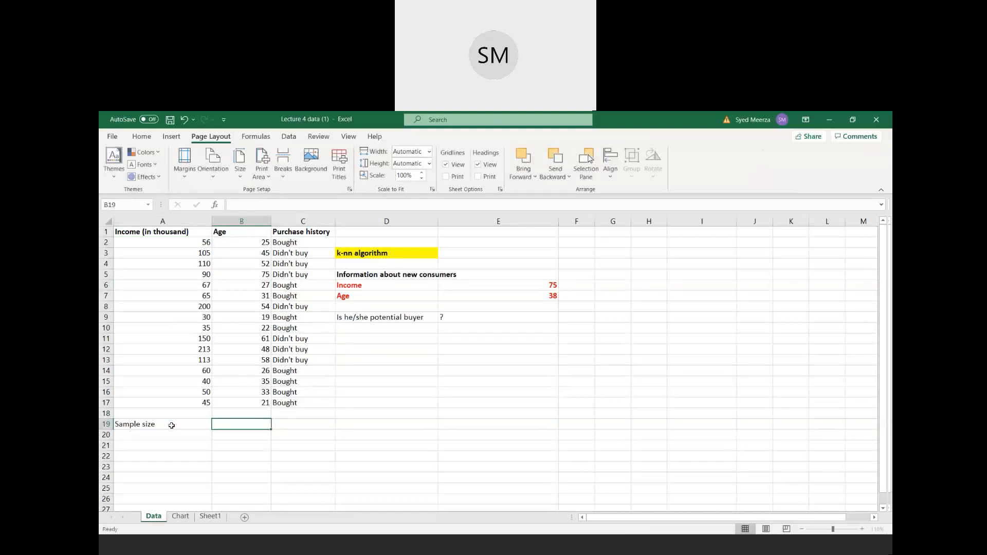
text(16)
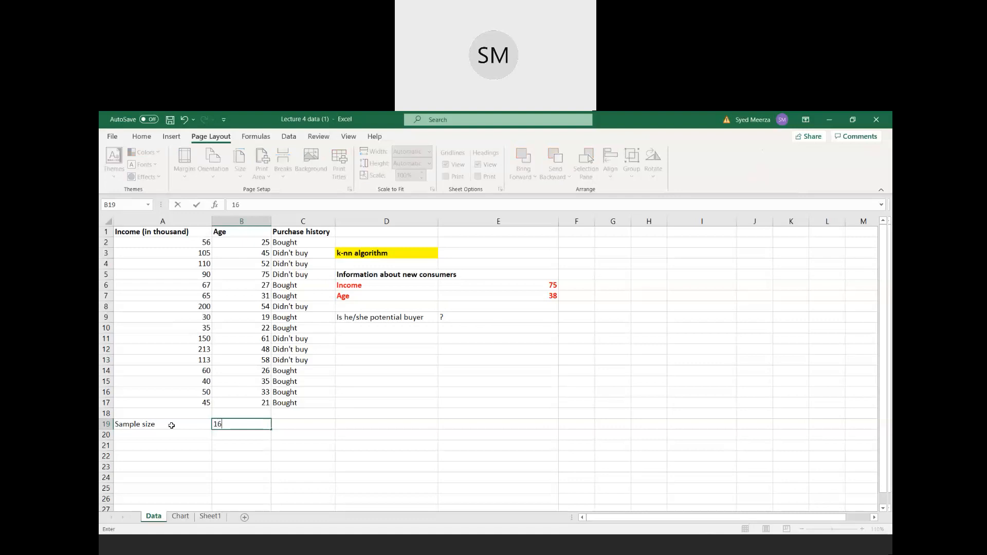
key(Tab)
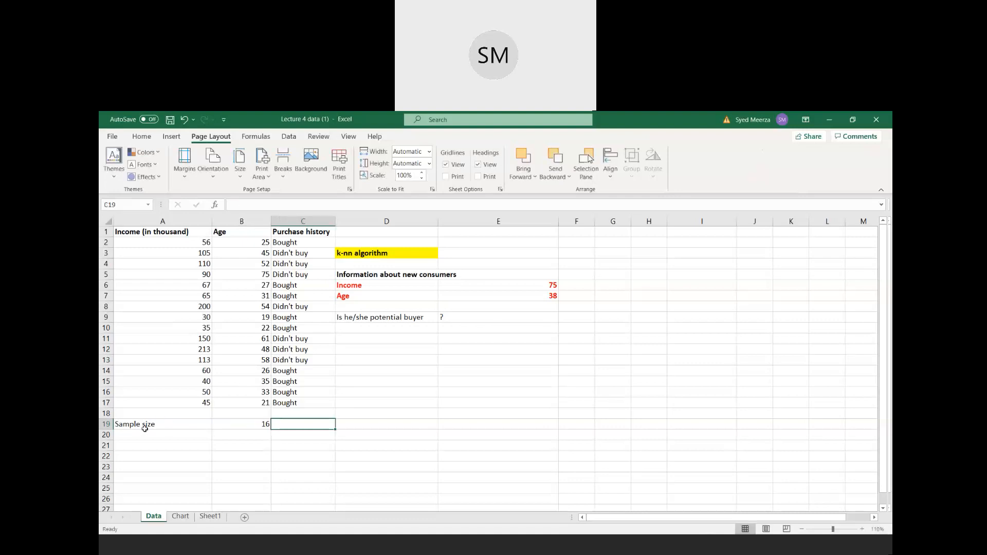
- Make the sample size label and its value in A19:B19 bold
drag(144, 424, 229, 426)
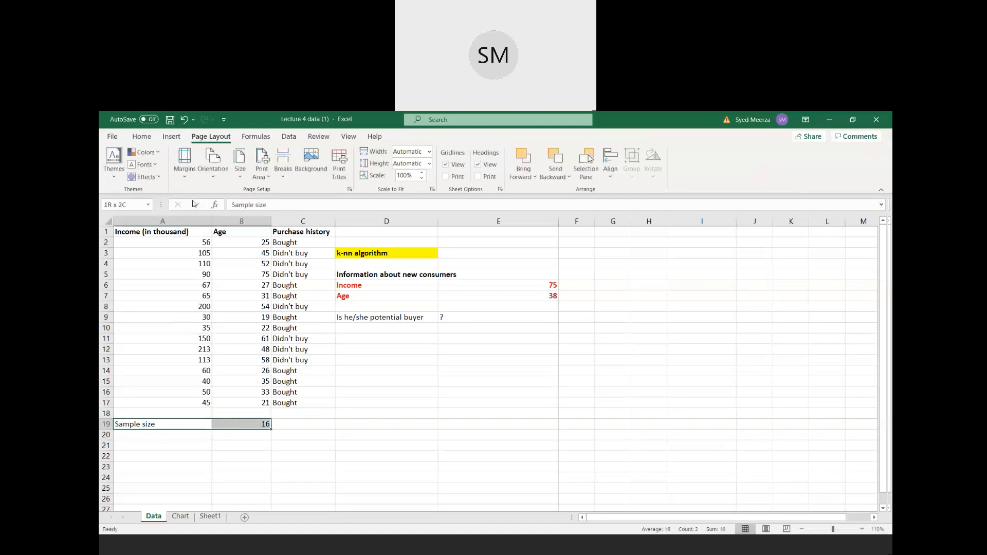
click(142, 136)
click(191, 172)
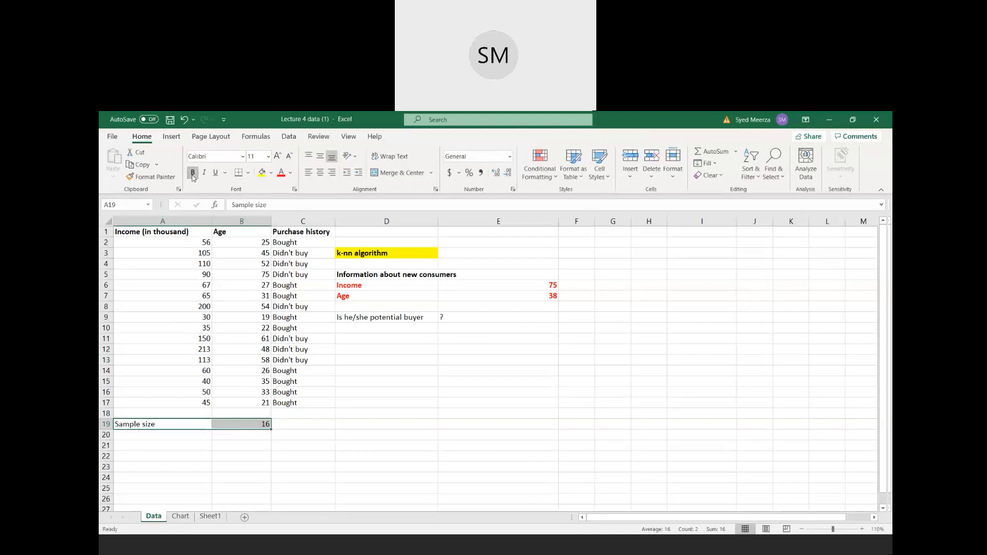
key(Down)
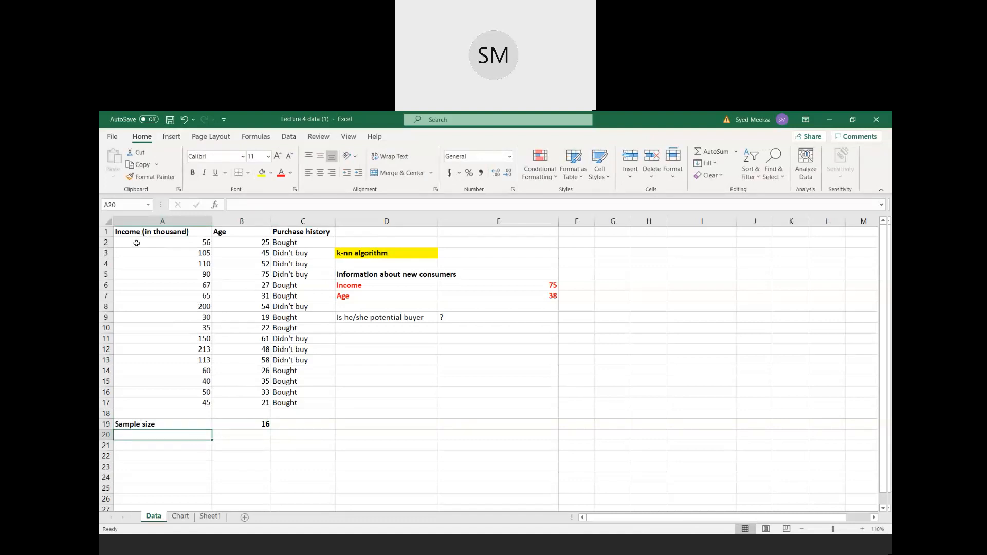
- Examine individual income, age and purchase history entries in the first rows of the consumer data
click(162, 242)
click(162, 253)
click(163, 264)
click(164, 296)
click(237, 244)
click(238, 262)
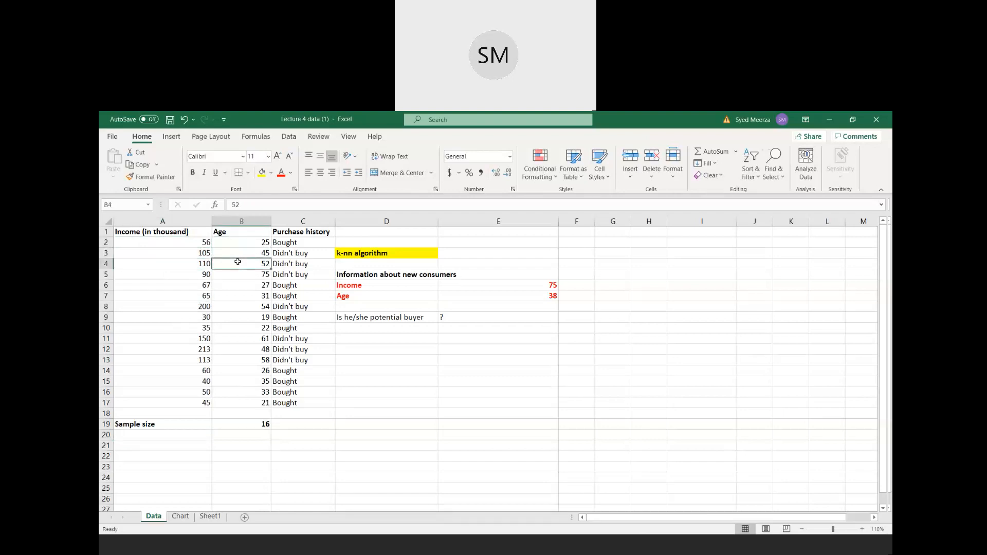
click(283, 245)
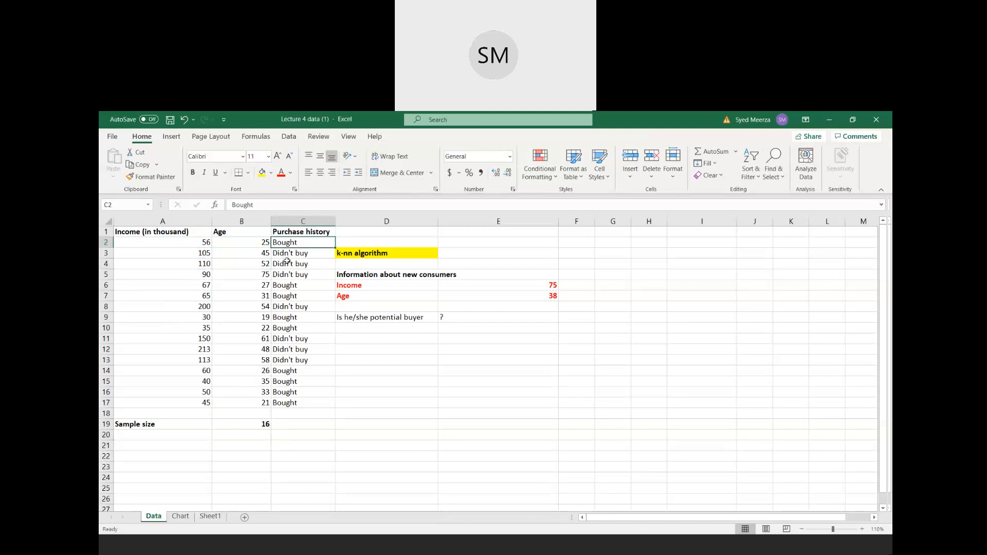
click(287, 263)
click(286, 272)
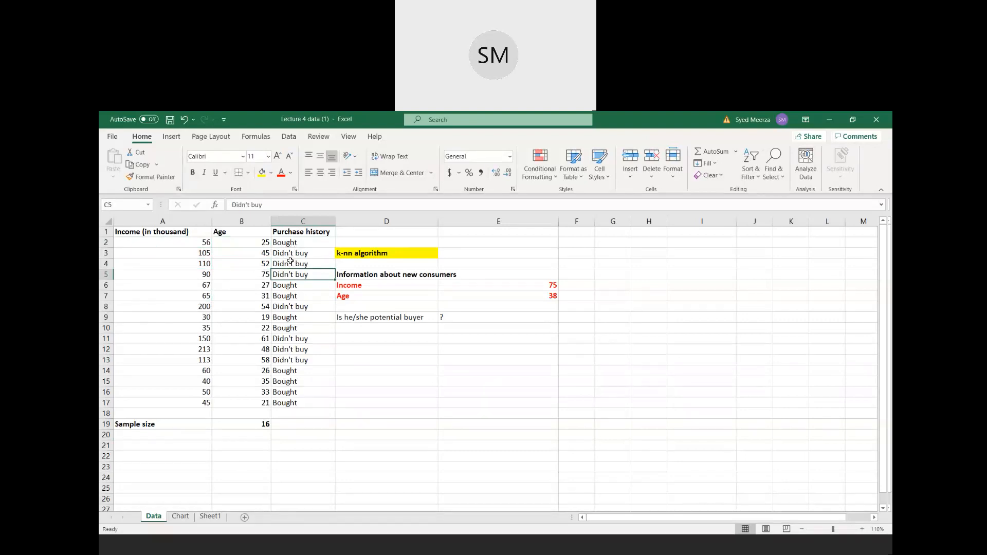
click(298, 245)
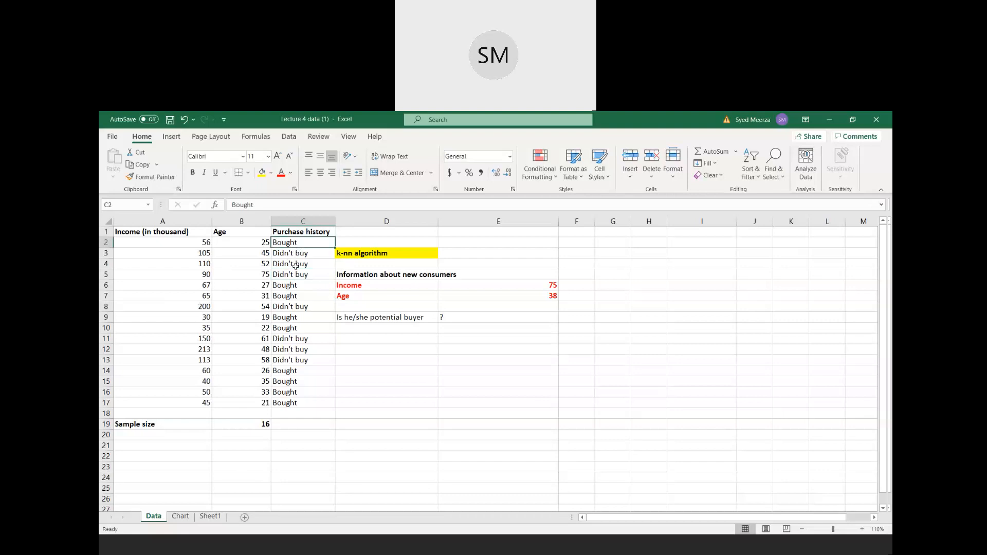
- Examine the new consumer's income and age, the potential buyer question, and the existing data table in A1:C17
click(369, 277)
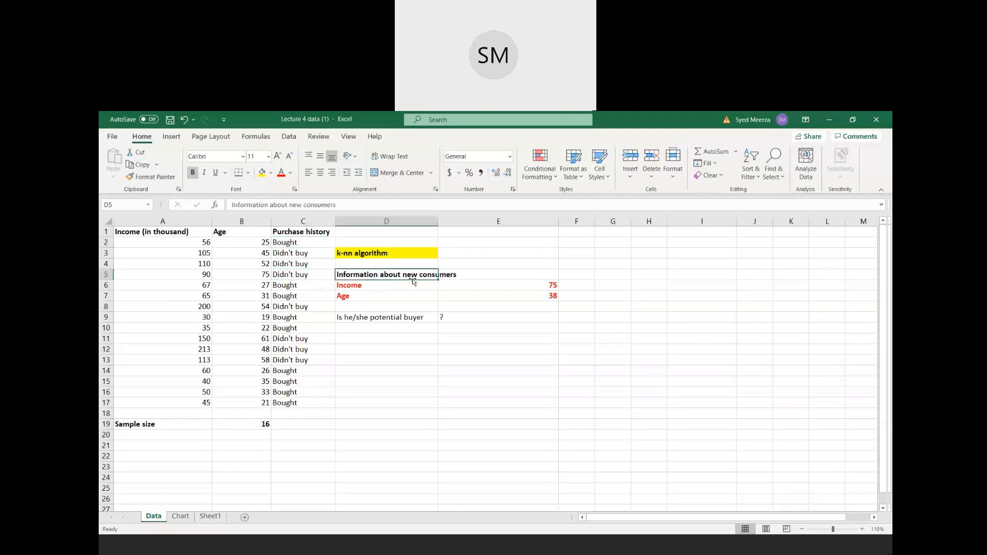
click(363, 288)
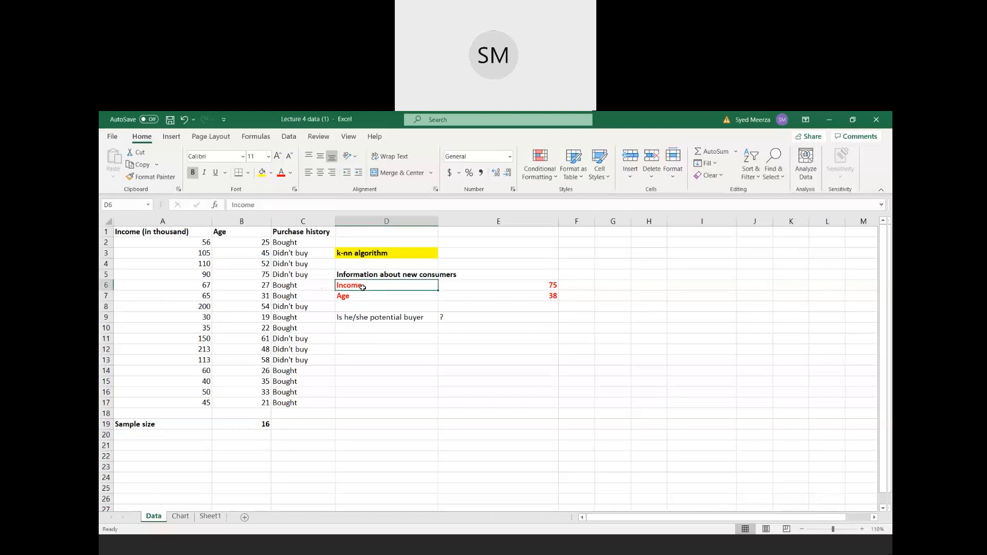
click(498, 289)
click(395, 295)
click(481, 297)
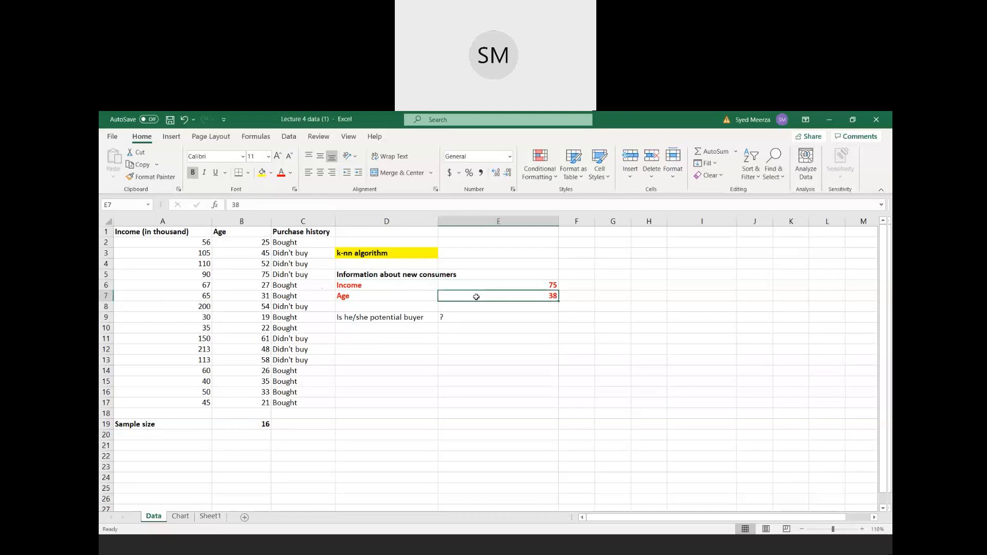
click(393, 319)
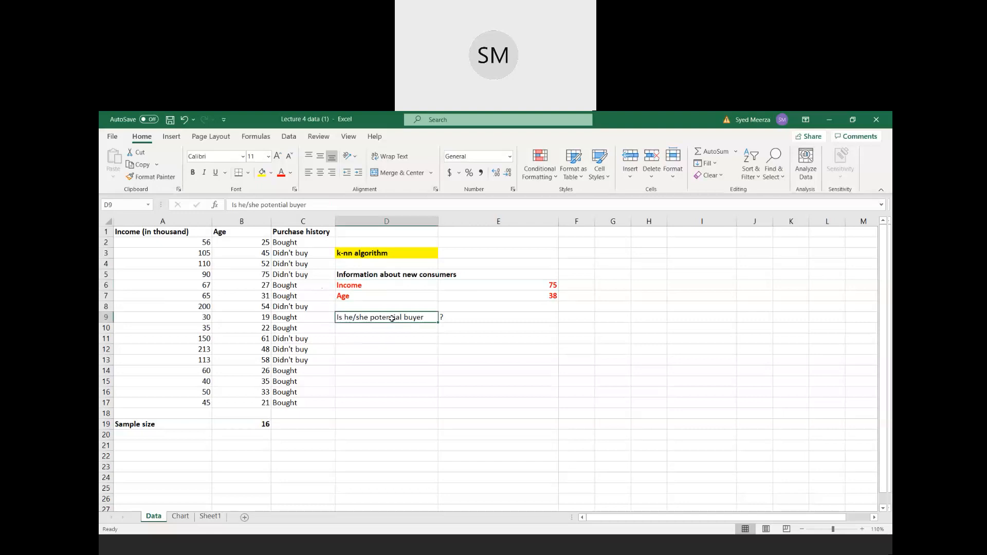
drag(143, 232, 299, 408)
click(227, 381)
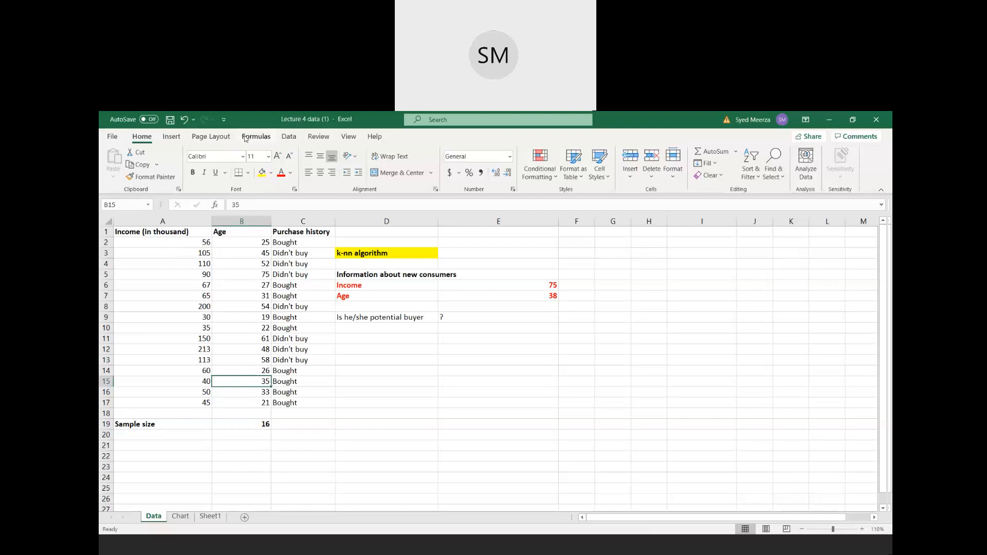
- Insert a markers-only scatter chart on the Data sheet and leave the workbook window maximized
click(289, 137)
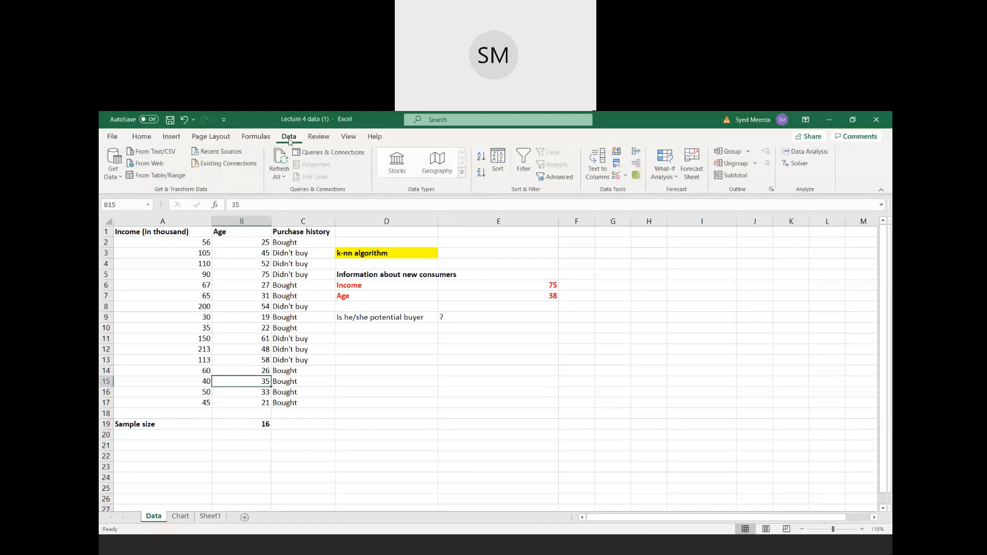
click(172, 138)
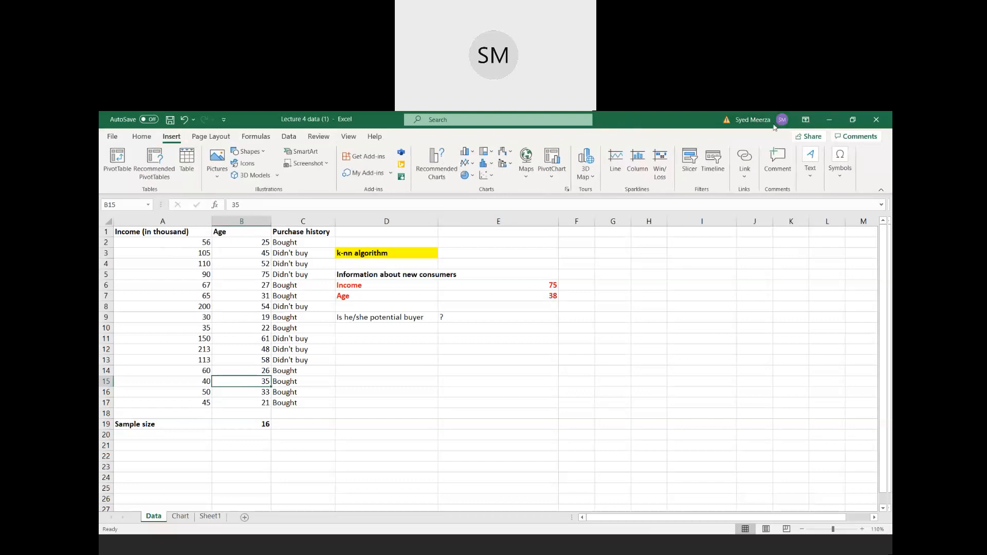
click(562, 131)
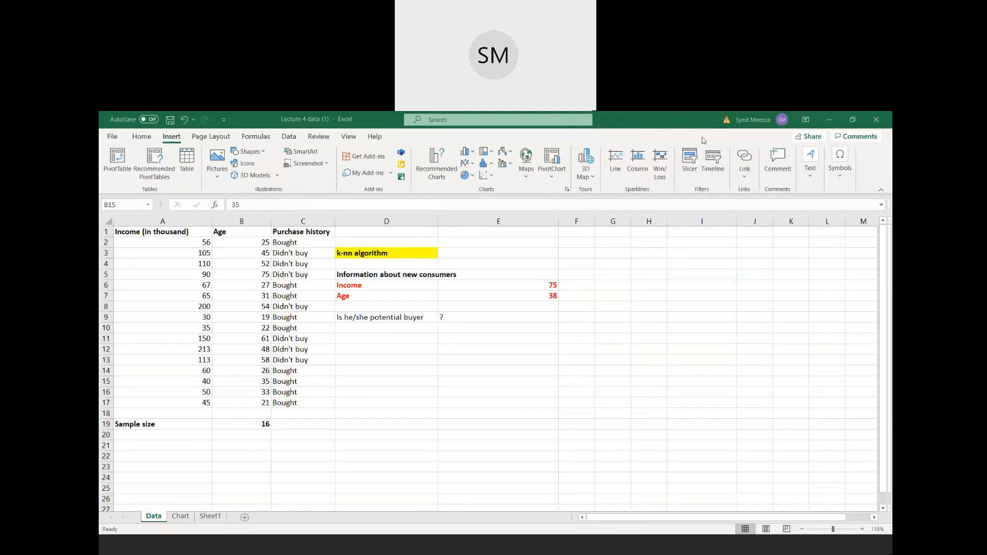
click(843, 122)
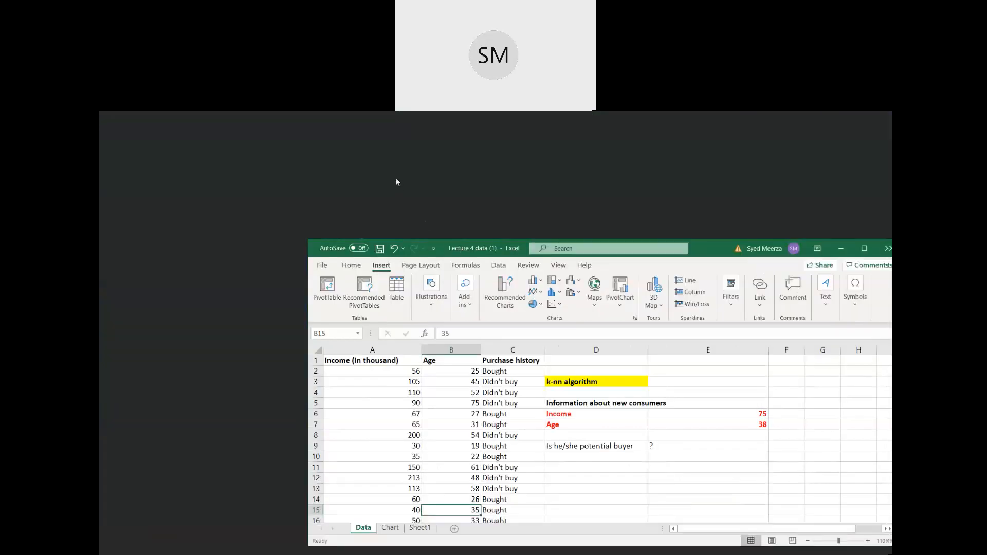
drag(390, 242, 320, 229)
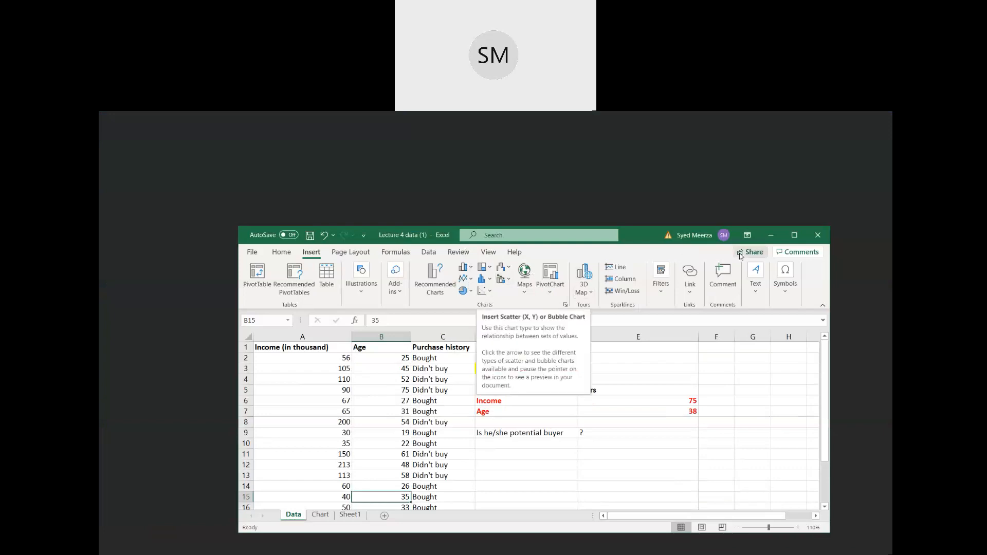
click(787, 241)
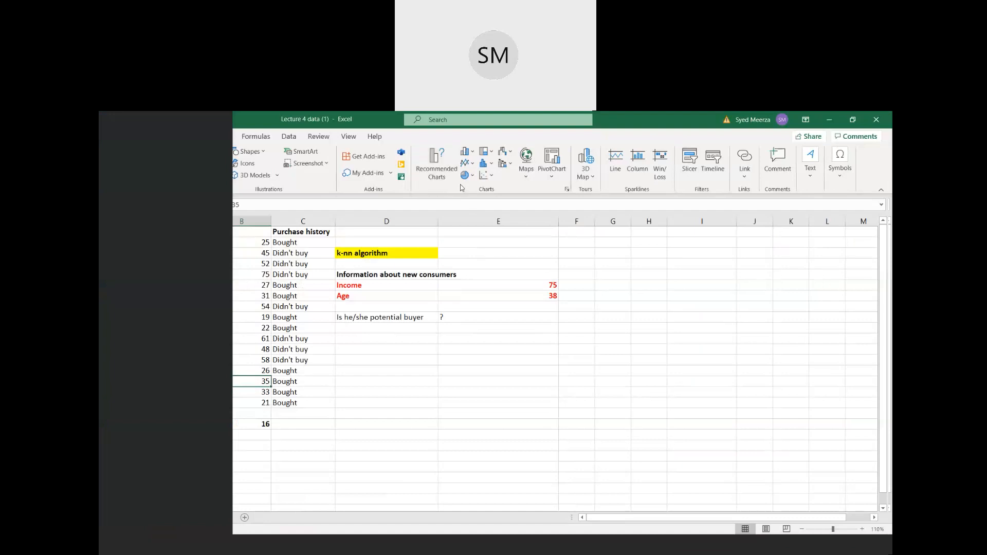
drag(371, 122, 320, 144)
click(291, 197)
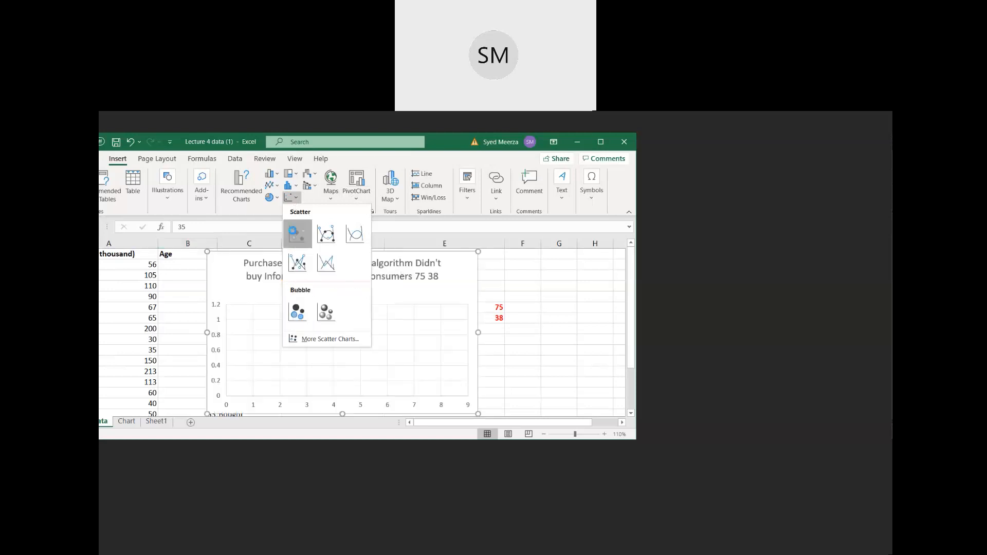
click(294, 235)
click(601, 142)
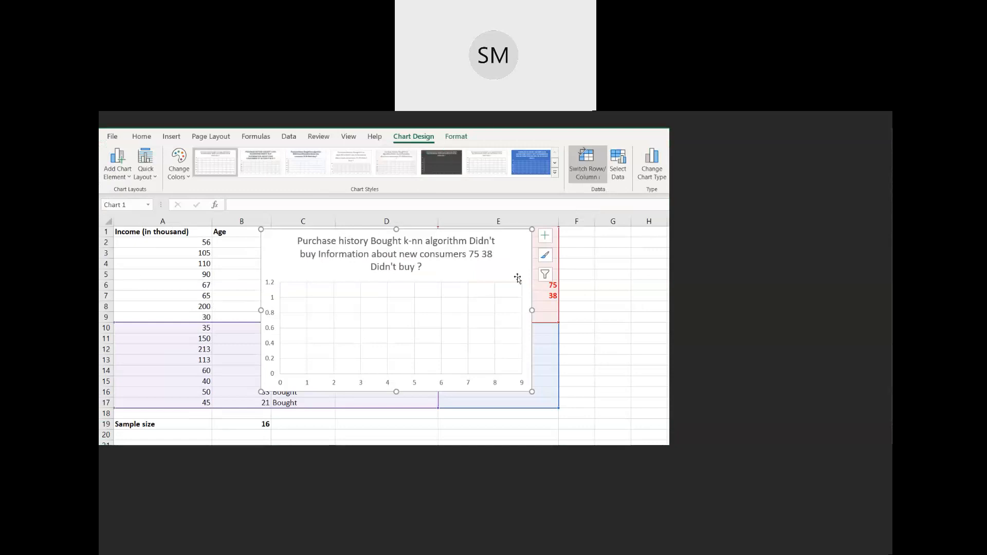
- Remove the title from the new scatter chart
click(419, 267)
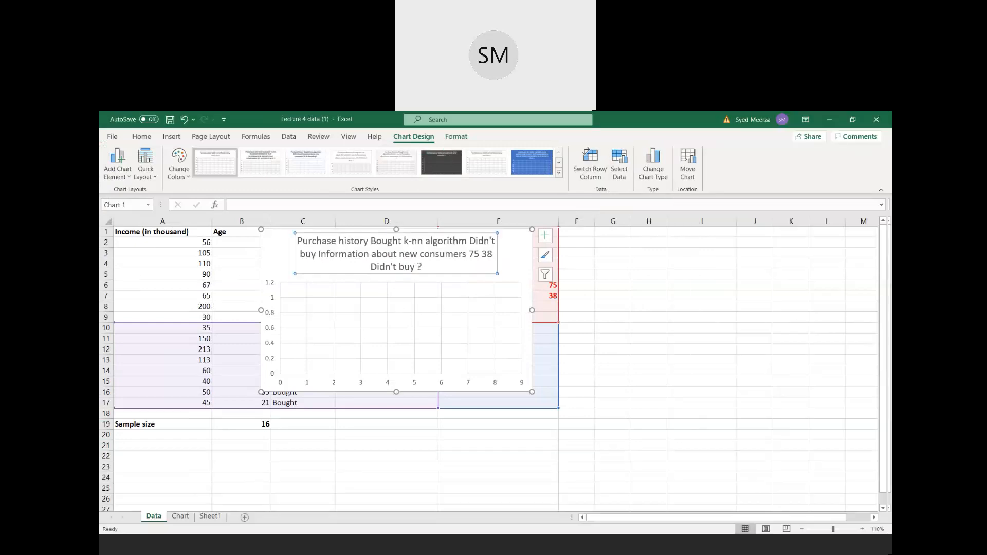
drag(425, 267, 314, 241)
key(BackSpace)
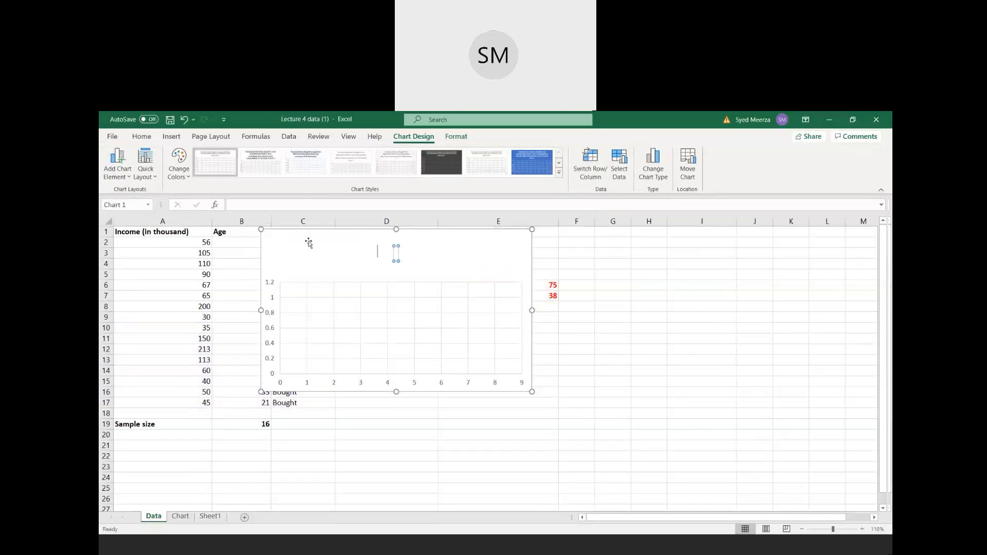
click(349, 260)
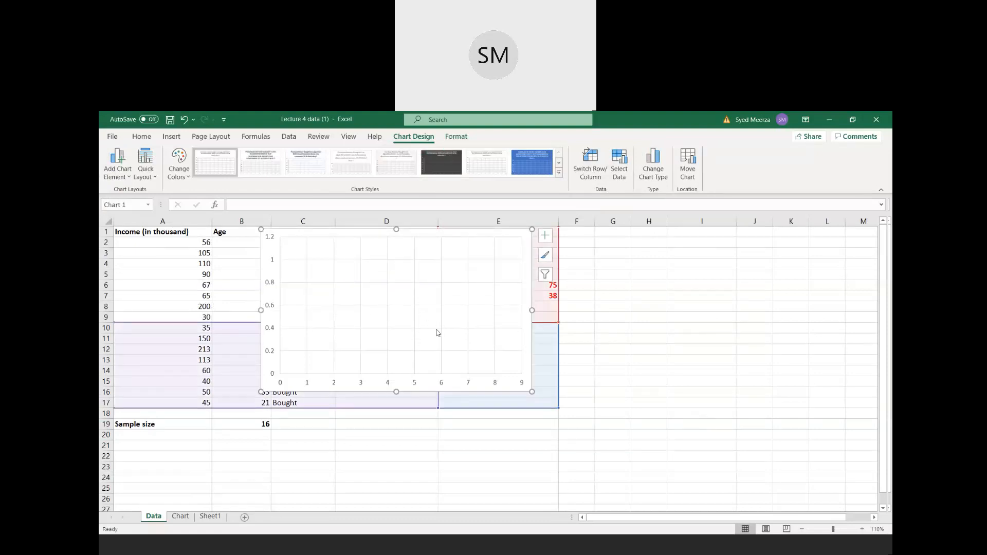
click(402, 283)
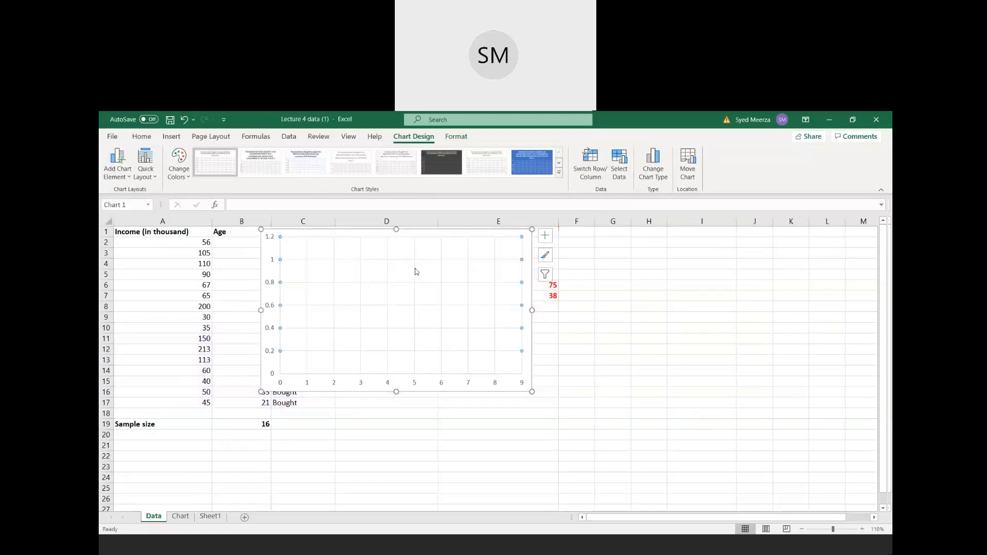
- Open the scatter chart's data source selection and remove its existing series
click(275, 295)
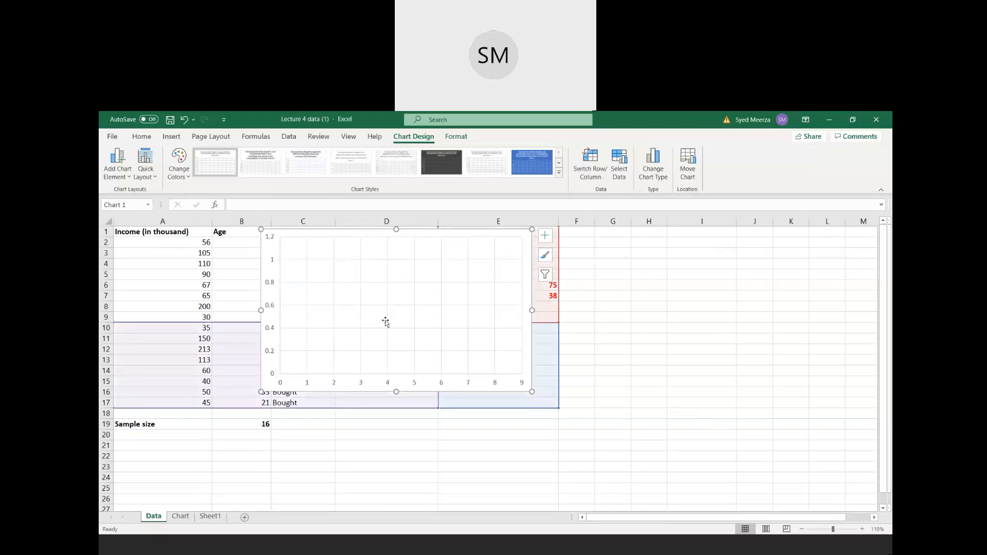
click(619, 177)
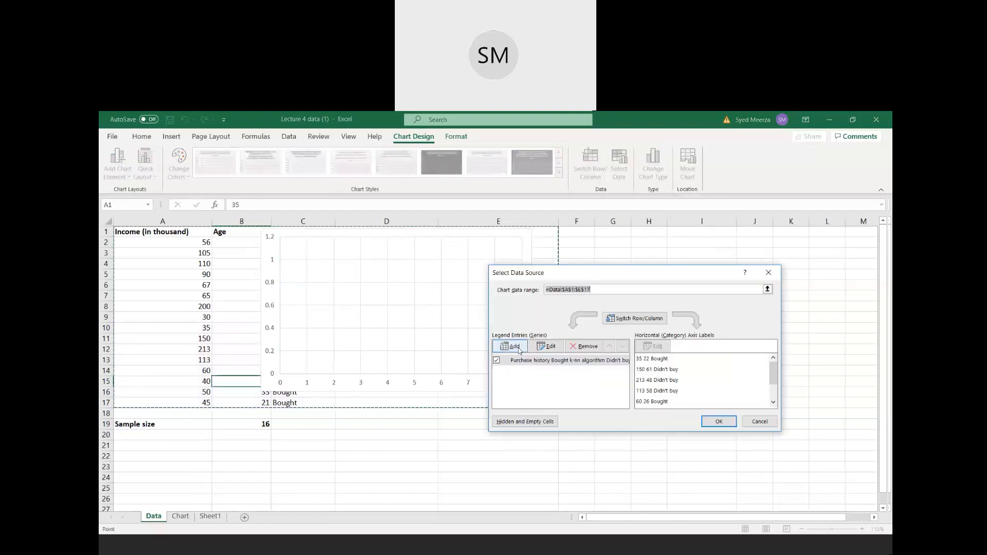
click(574, 347)
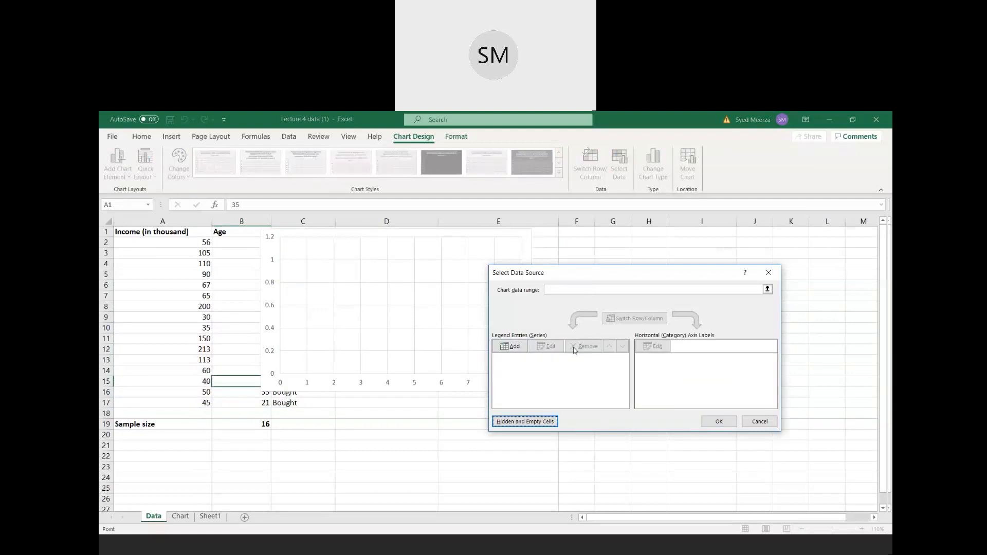
- Add a new chart series with the age cells B2:B17 on the Data sheet as its X values
click(512, 351)
click(562, 350)
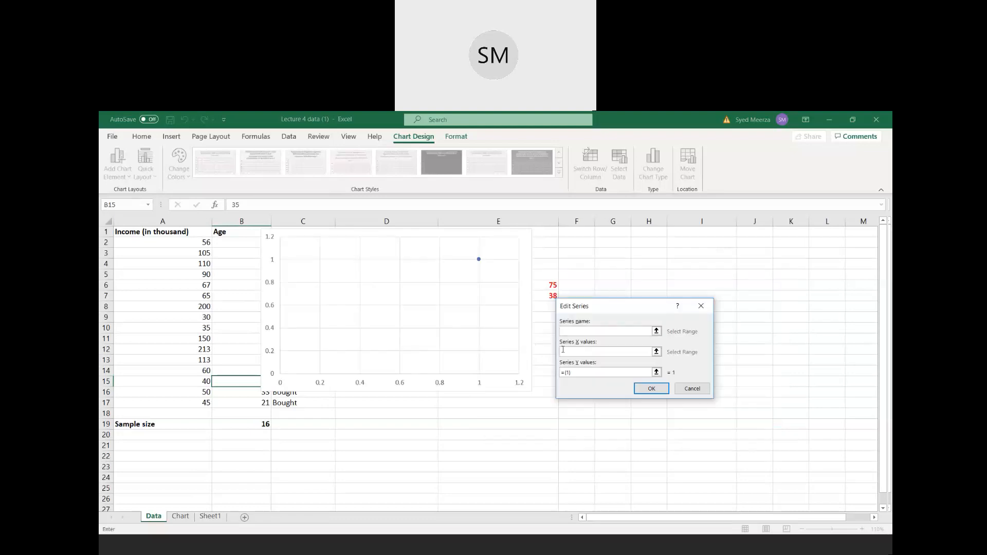
click(656, 353)
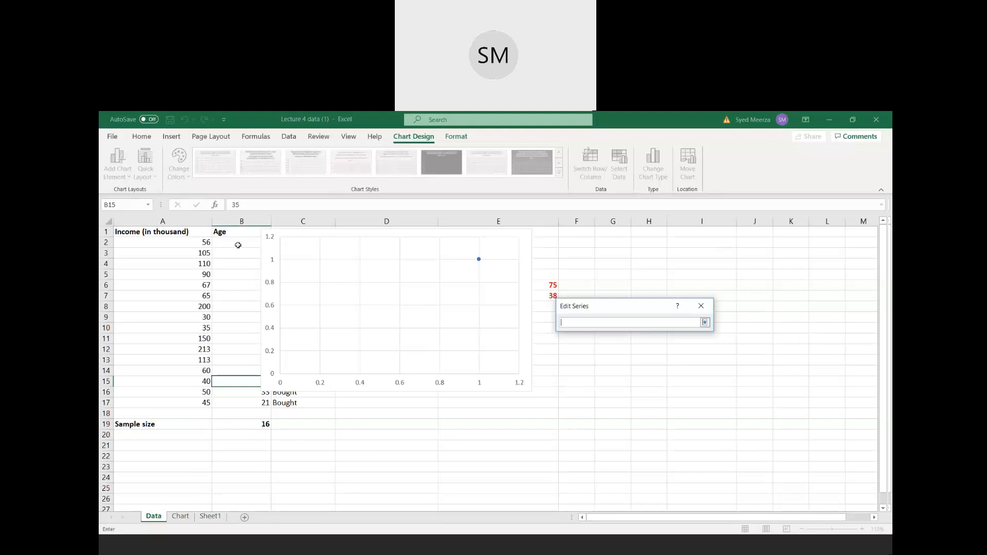
drag(237, 245, 231, 406)
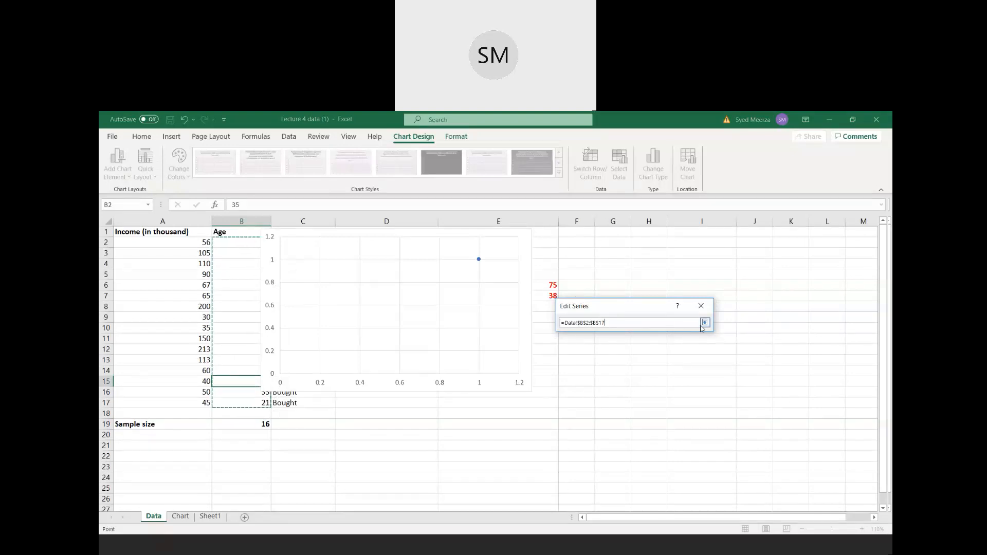
click(704, 322)
- Replace the new series' default Y values with the income cells A2:A17 and accept the chart's data source
drag(566, 372, 558, 372)
key(BackSpace)
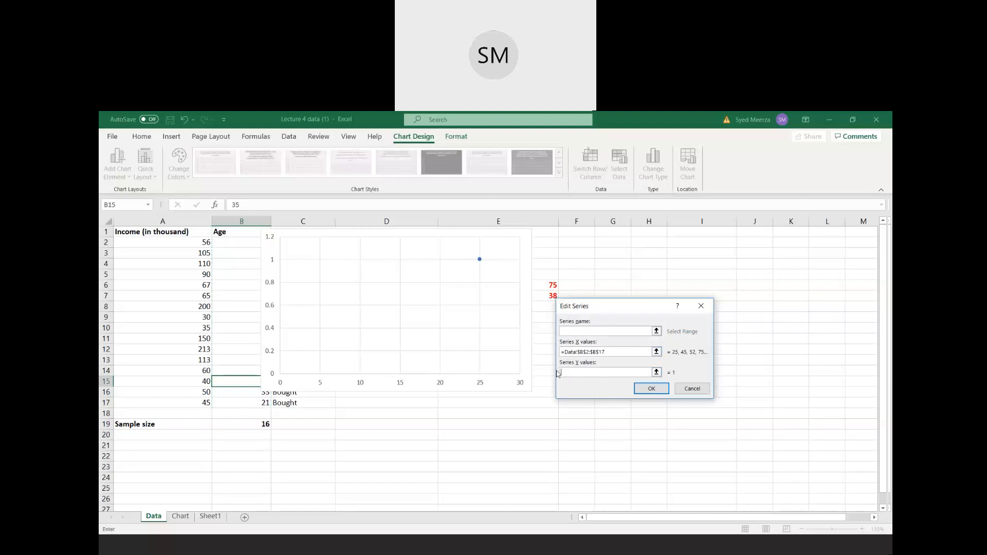
click(656, 372)
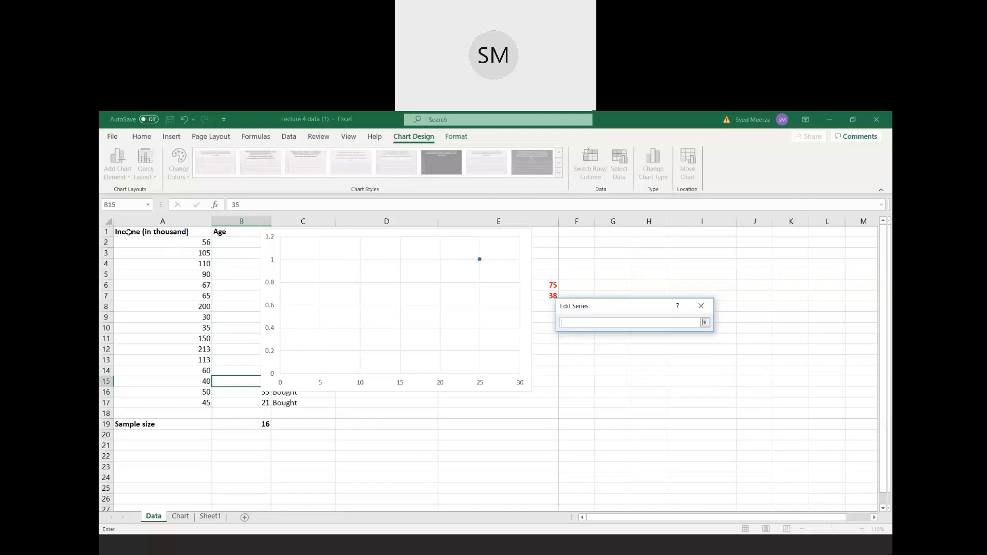
drag(172, 244, 172, 404)
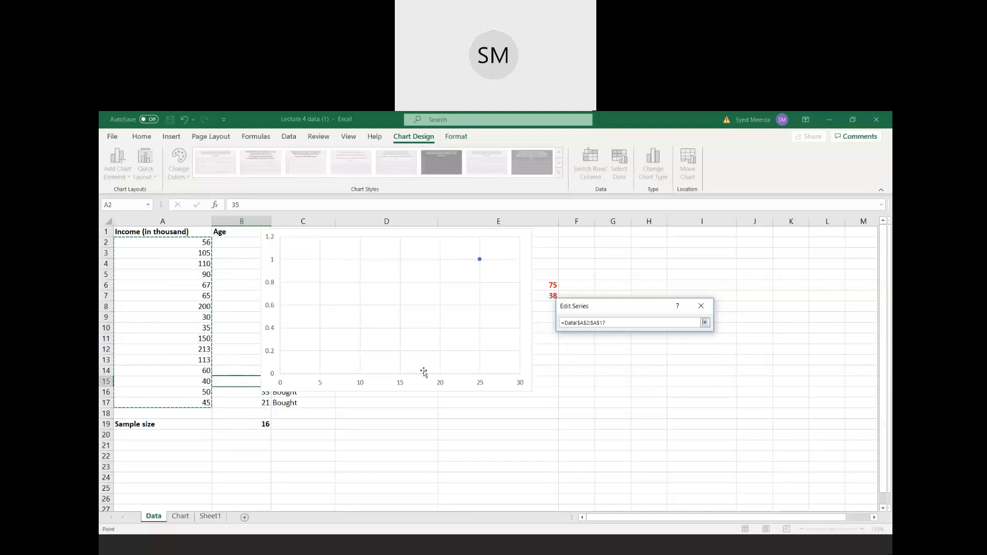
click(704, 323)
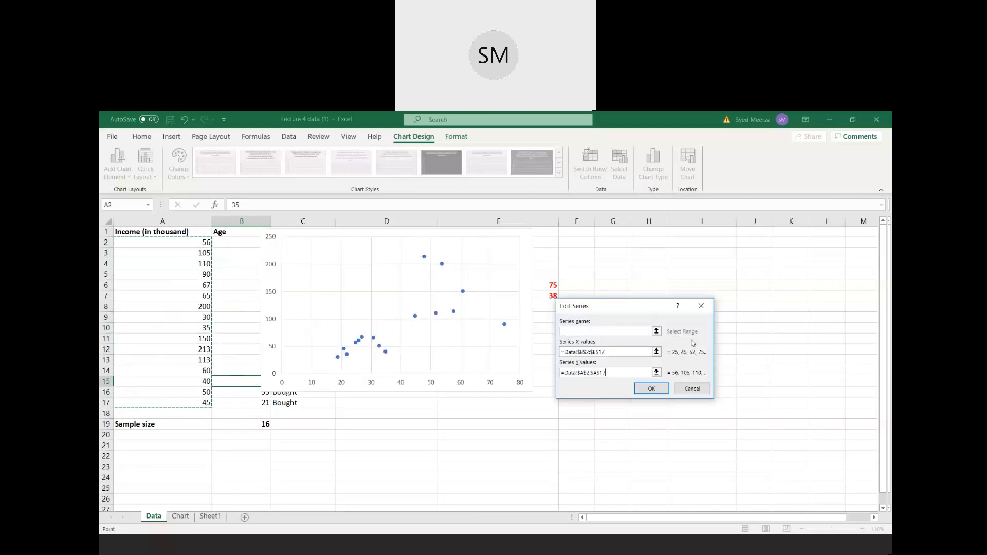
click(650, 390)
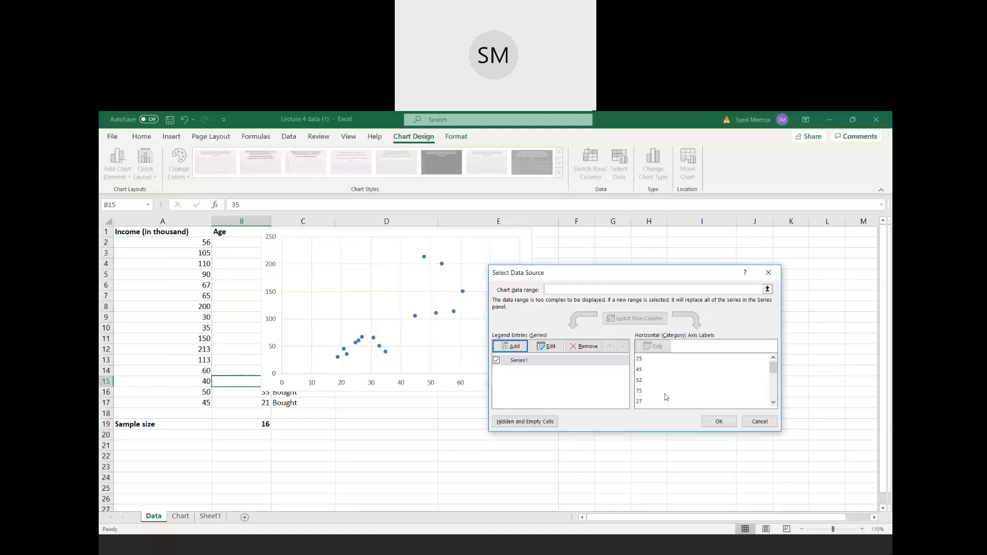
click(719, 421)
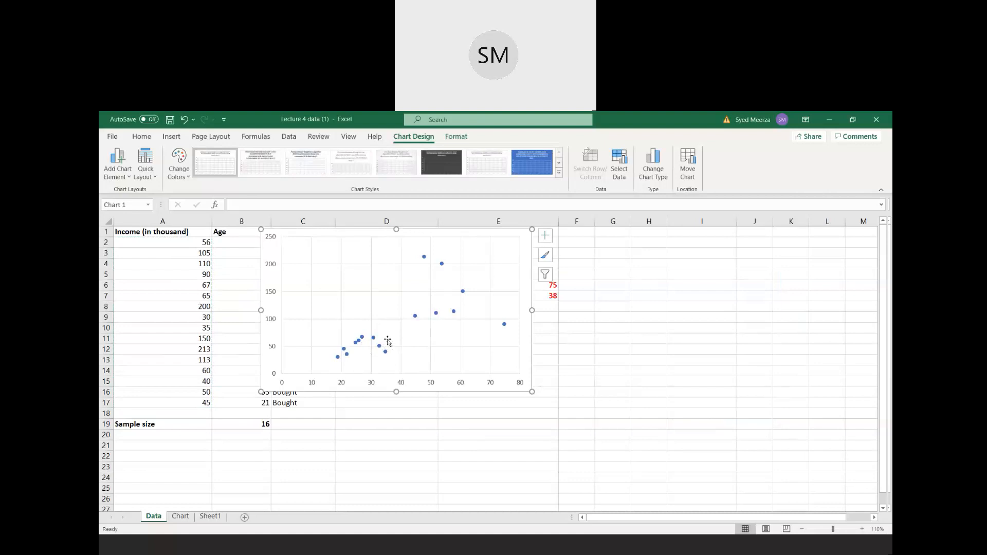
- Move the chart clear of the Age column and turn on its axis titles
drag(343, 239, 398, 258)
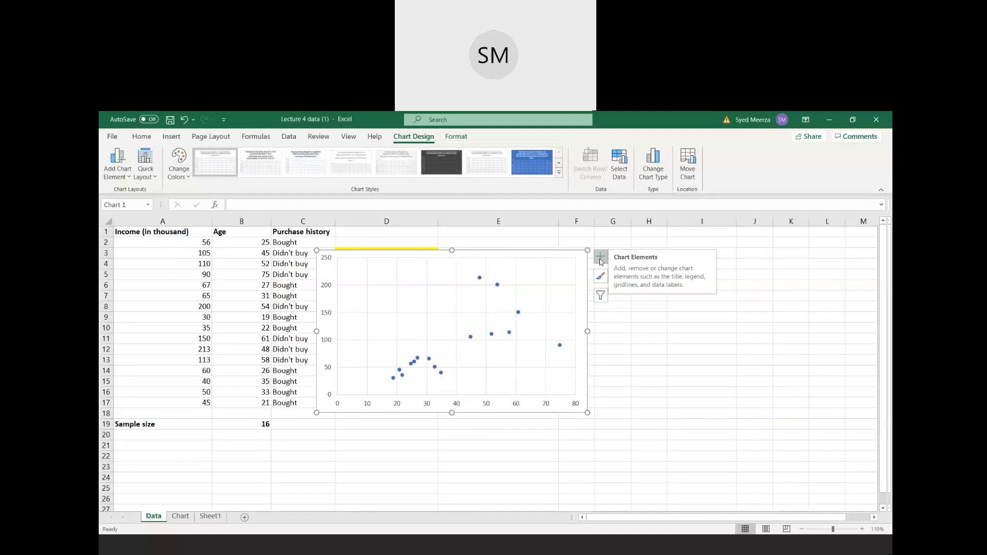
click(599, 262)
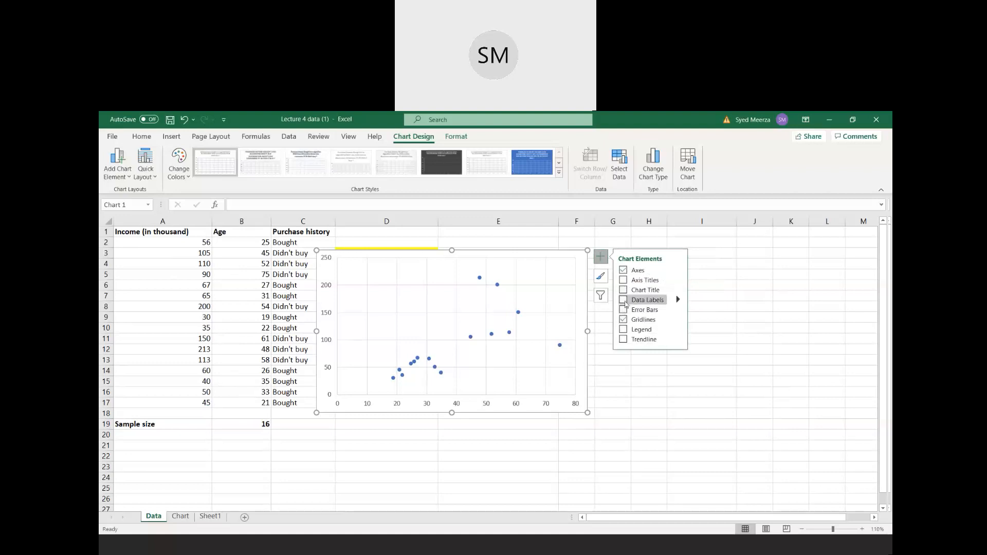
click(623, 281)
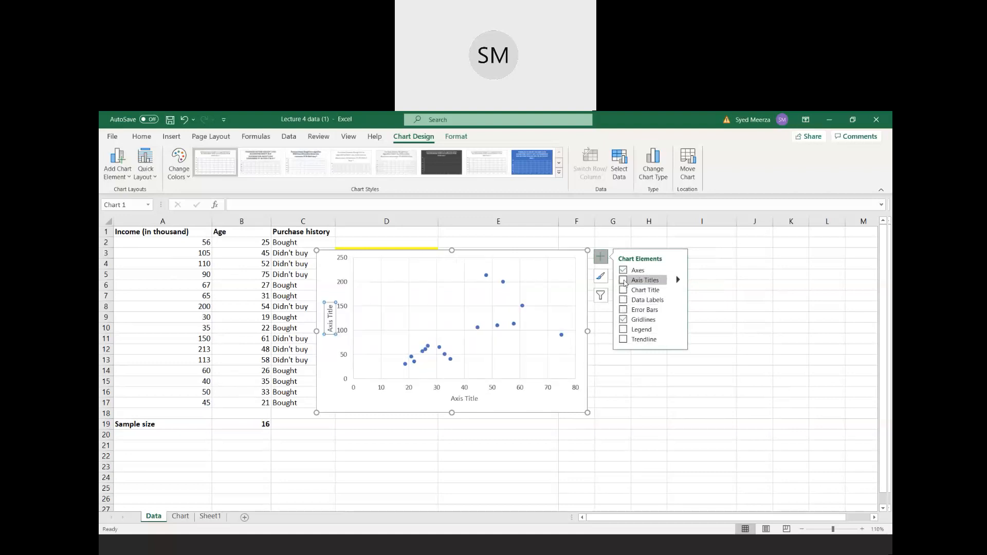
click(624, 280)
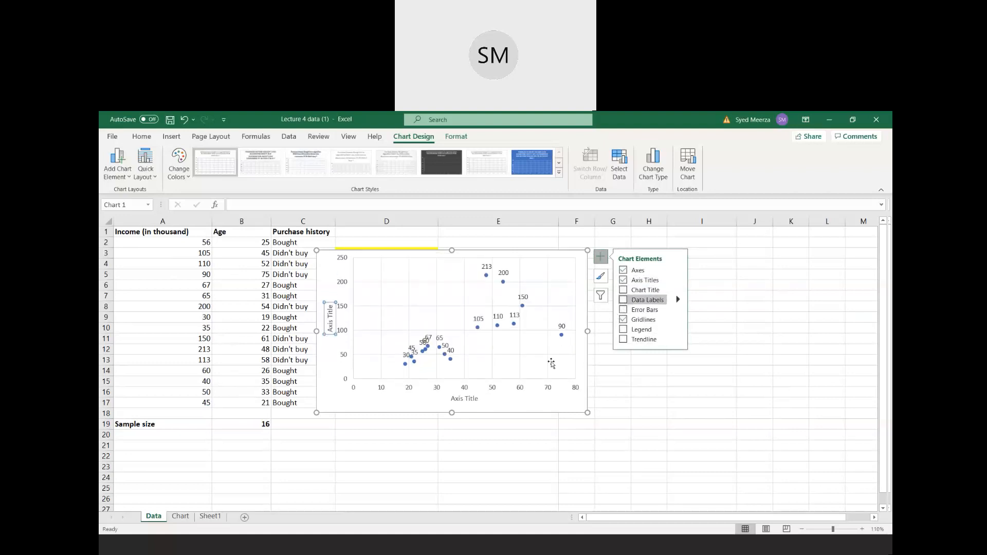
- Replace the horizontal axis title's placeholder text with AGE
click(477, 399)
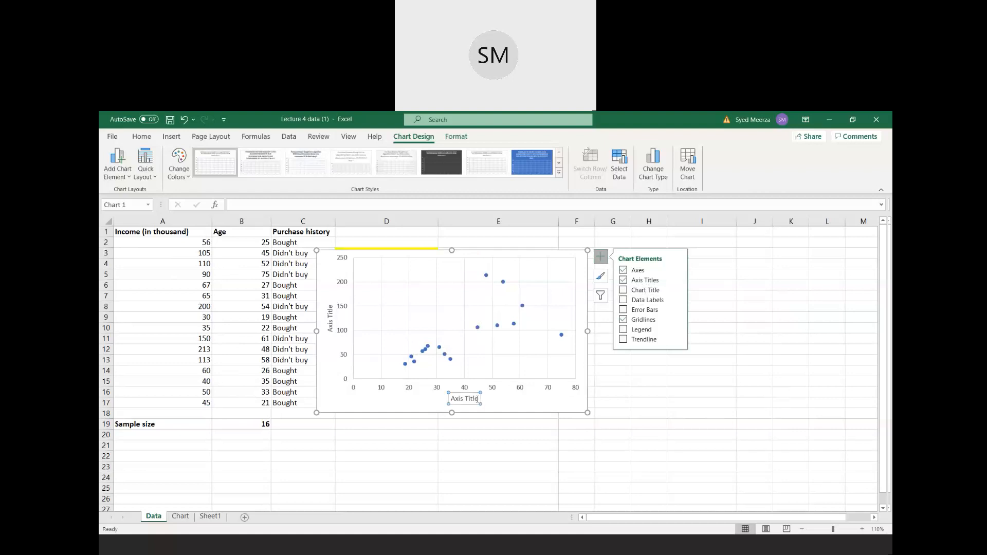
click(478, 399)
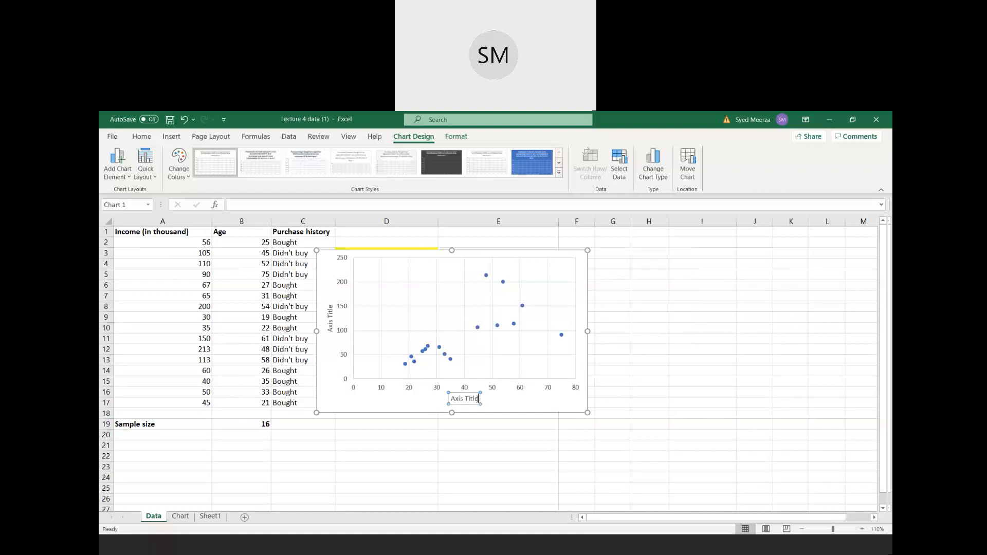
key(BackSpace)
key(BackSpace)
key(BackSpace)
key(BackSpace)
key(BackSpace)
key(BackSpace)
key(BackSpace)
key(BackSpace)
key(BackSpace)
key(BackSpace)
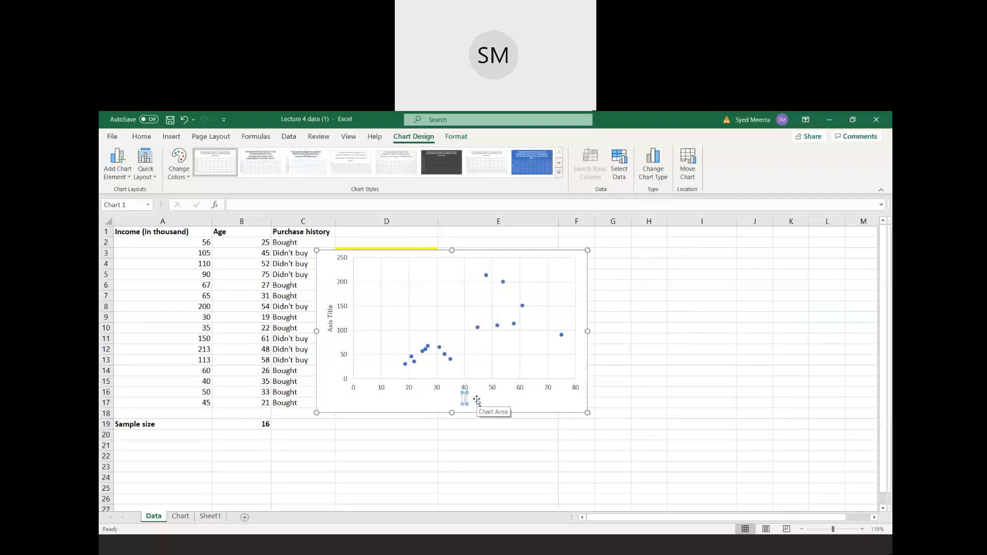
text(AGE)
- Replace the vertical axis title's placeholder text with Income
click(330, 308)
drag(330, 308, 329, 329)
text(Income)
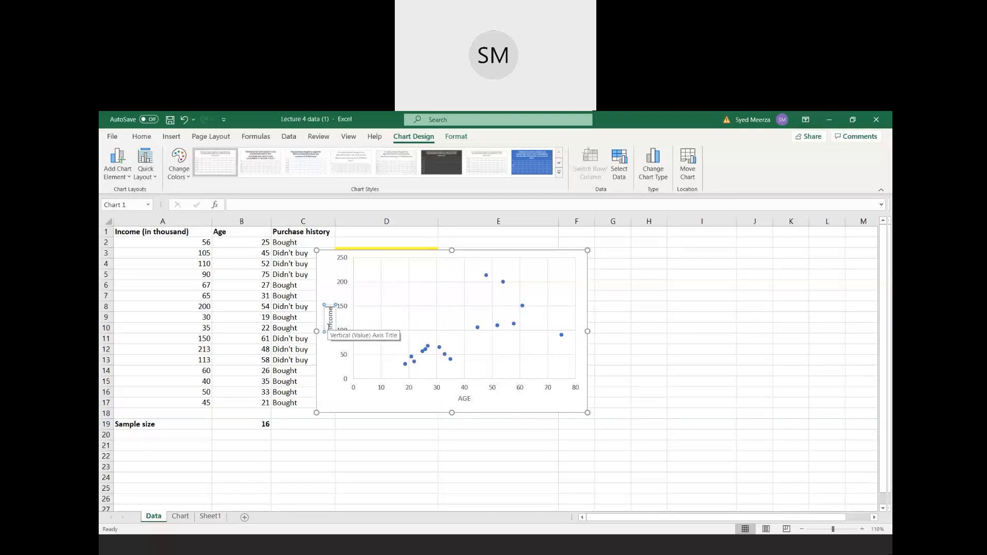
click(328, 392)
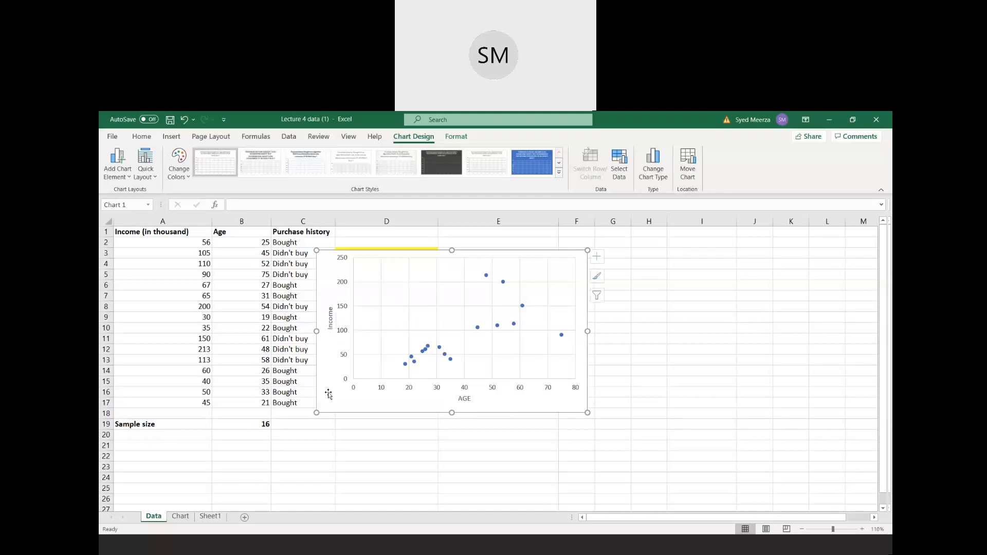
- Select the whole scatter series and add data labels to its points
click(522, 306)
double_click(523, 305)
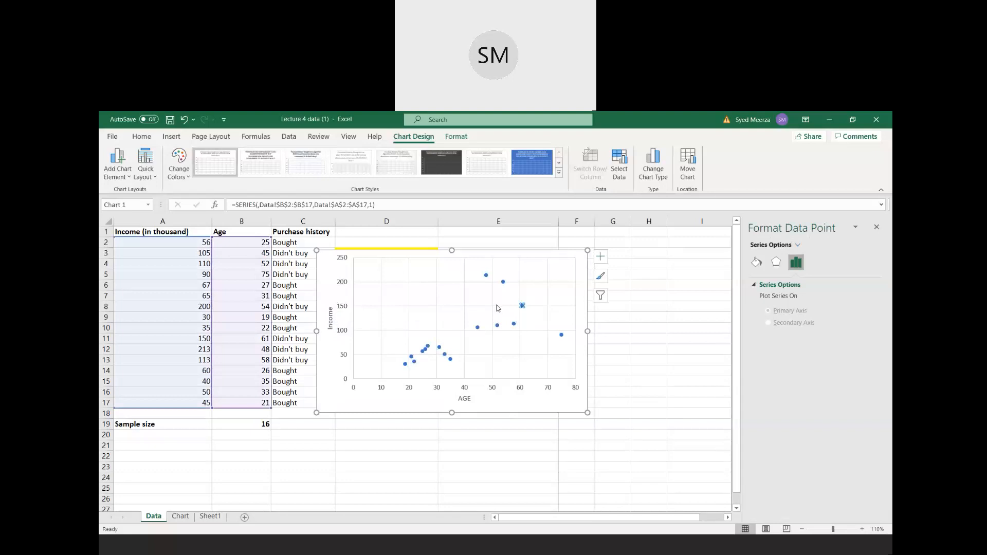
click(498, 307)
click(503, 282)
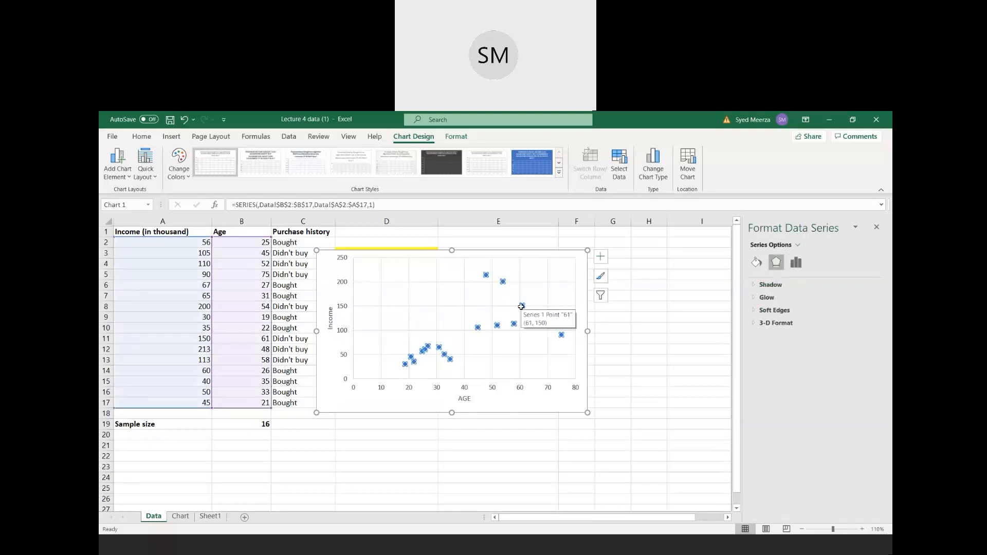
right_click(521, 306)
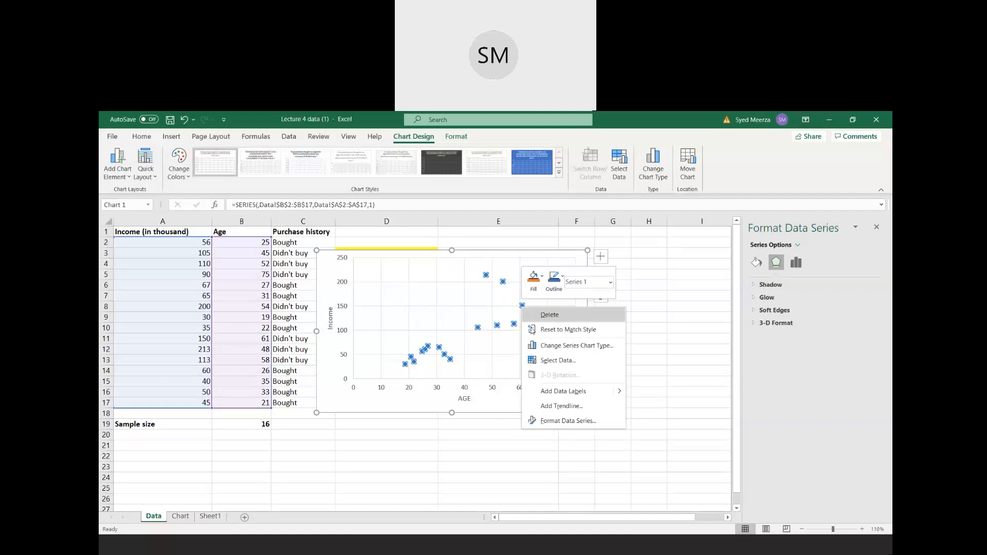
click(569, 396)
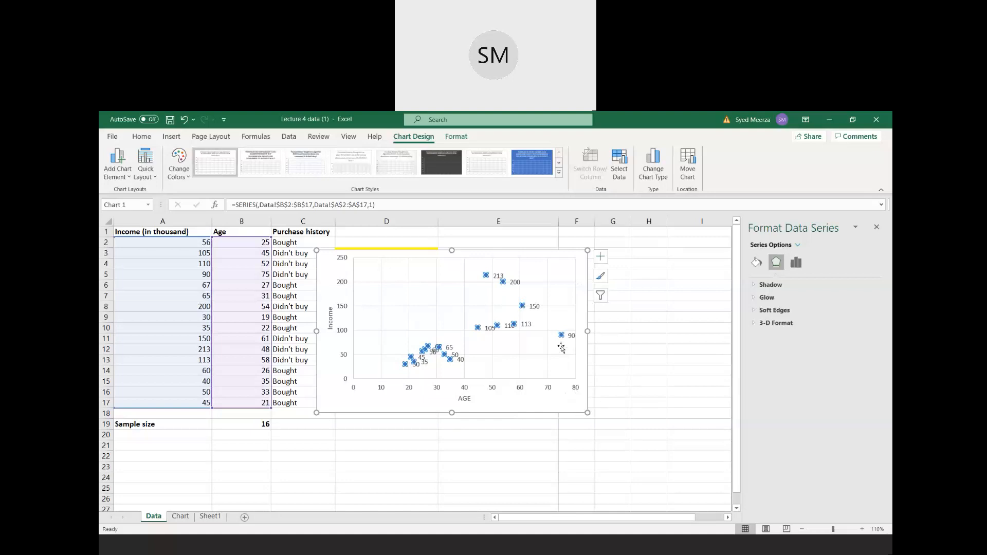
- Make the data labels show the purchase history values from cells C2:C17 and exclude the Y value
right_click(486, 278)
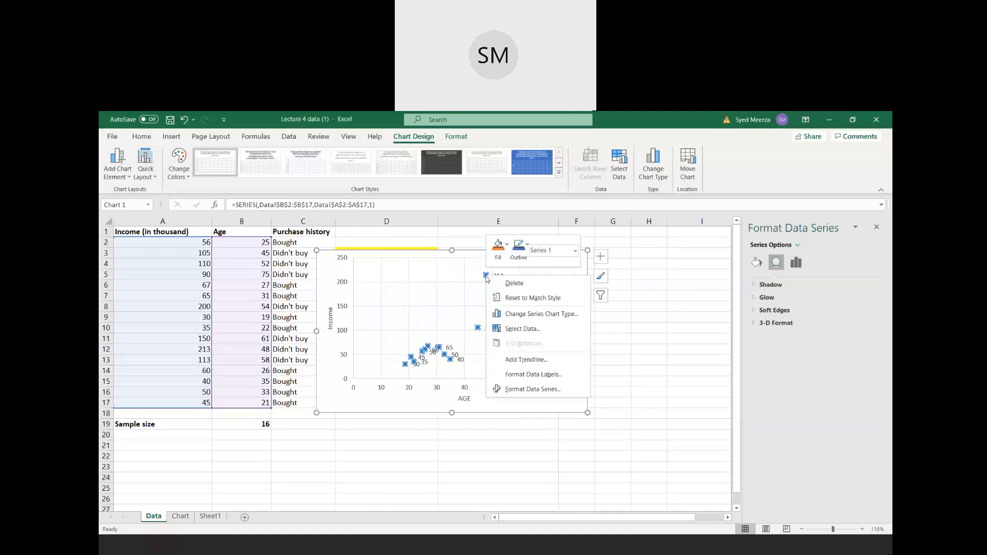
click(524, 376)
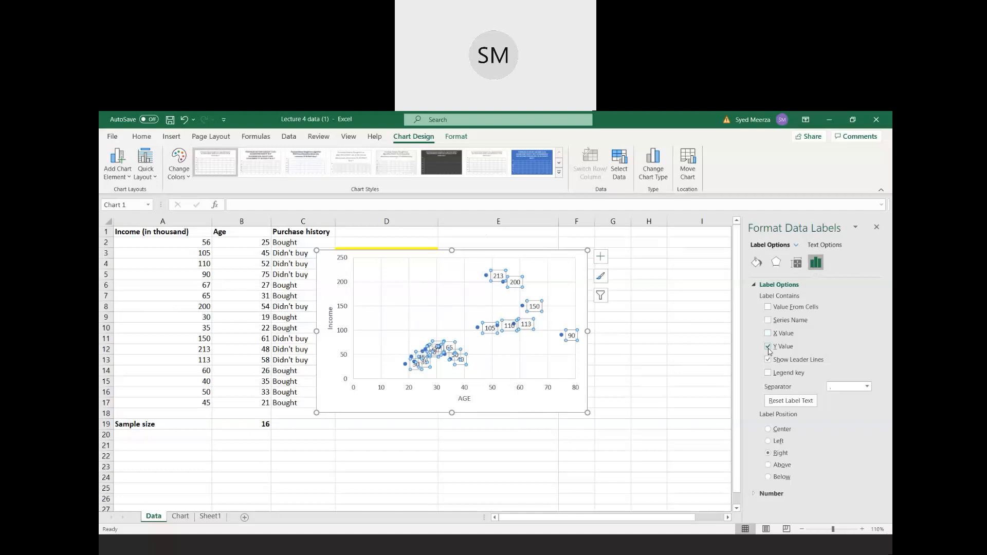
click(768, 307)
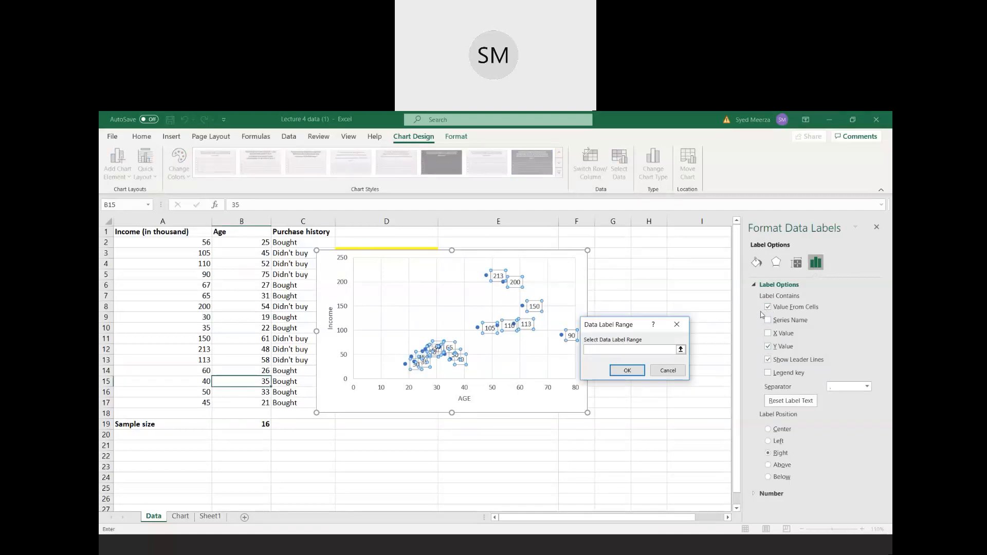
click(680, 349)
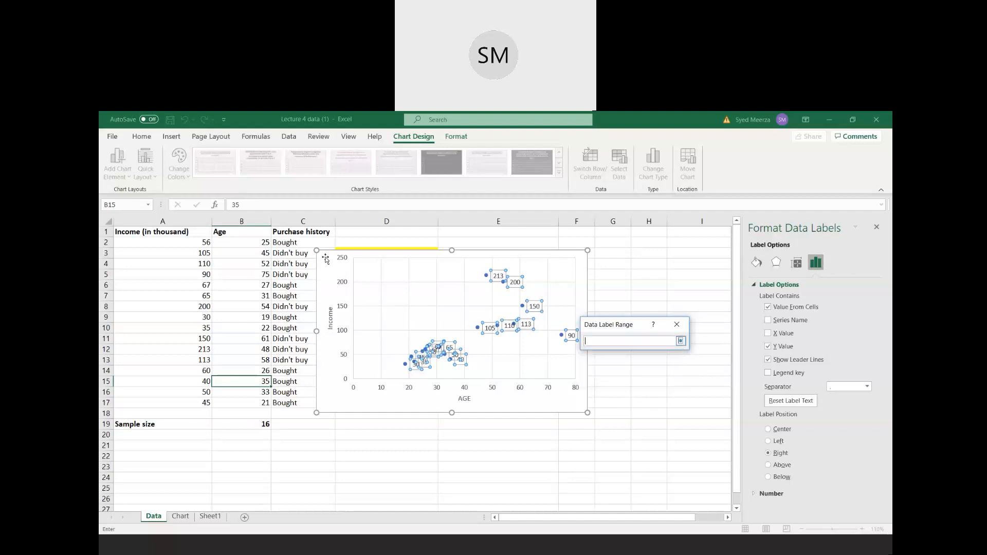
drag(294, 243, 290, 404)
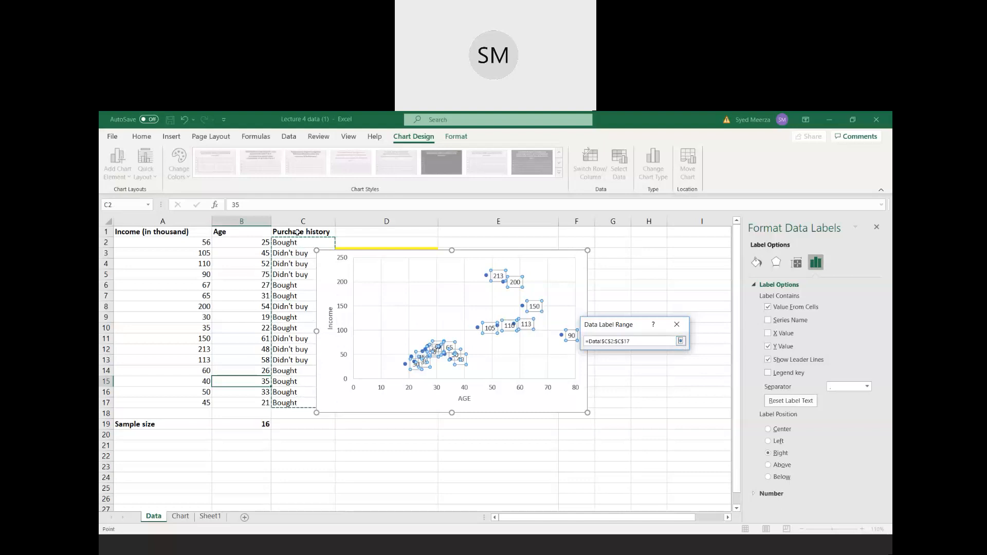
click(680, 341)
click(637, 371)
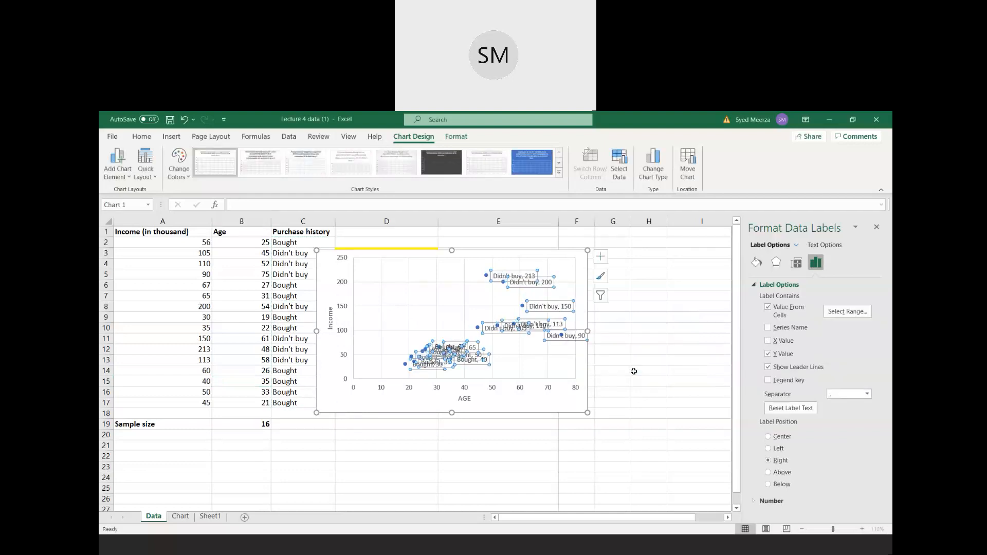
click(769, 354)
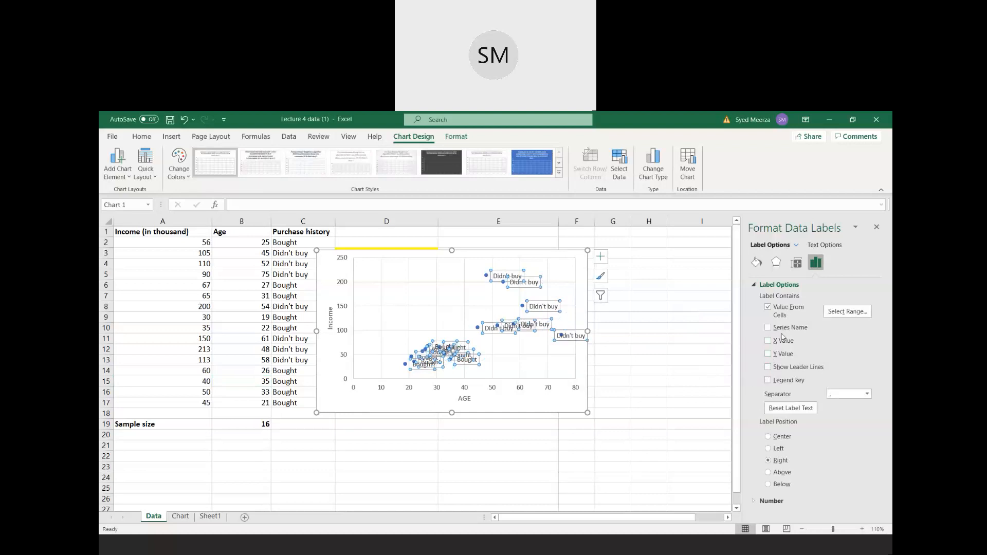
- Close the label formatting options and enlarge the chart so it extends into column I and down to about row 22
click(432, 318)
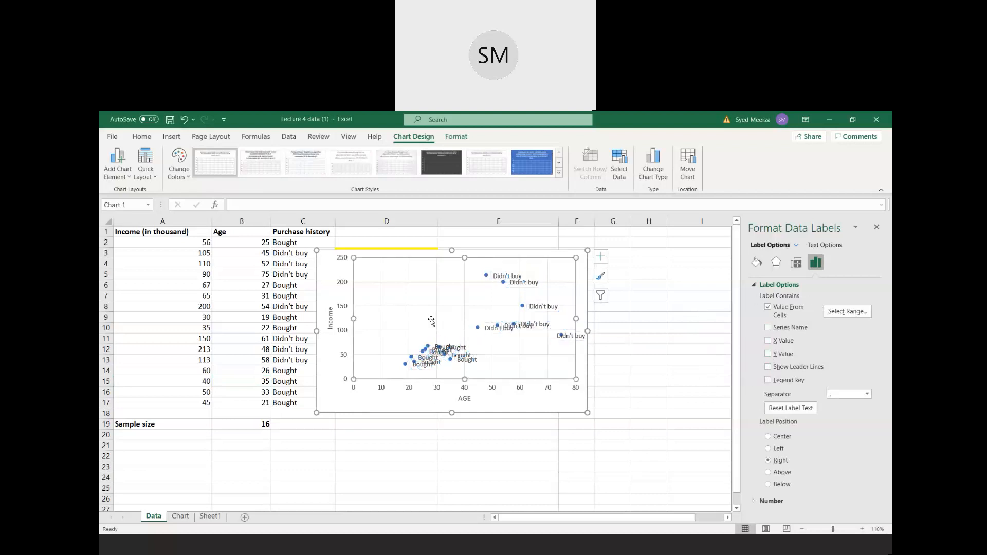
click(877, 227)
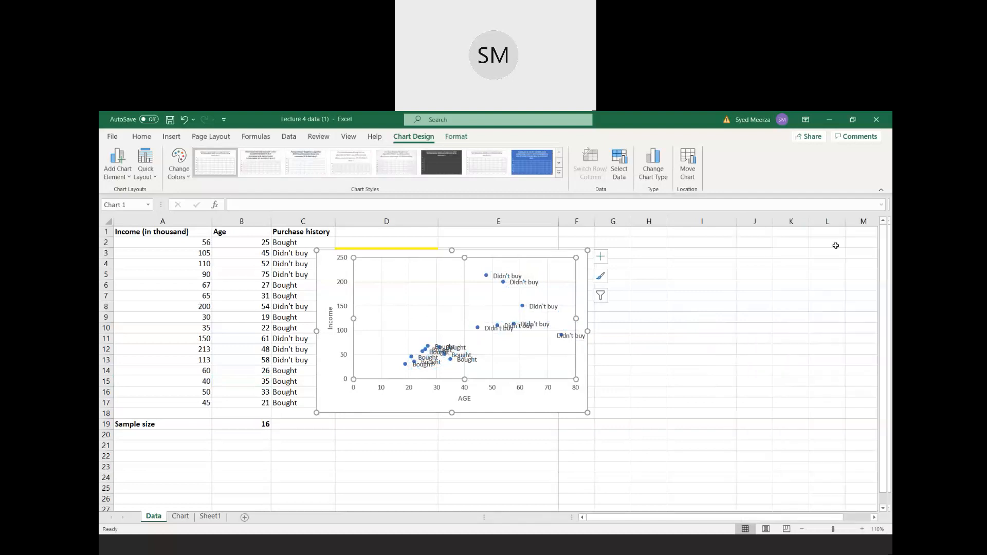
drag(588, 332, 693, 334)
drag(505, 412, 504, 463)
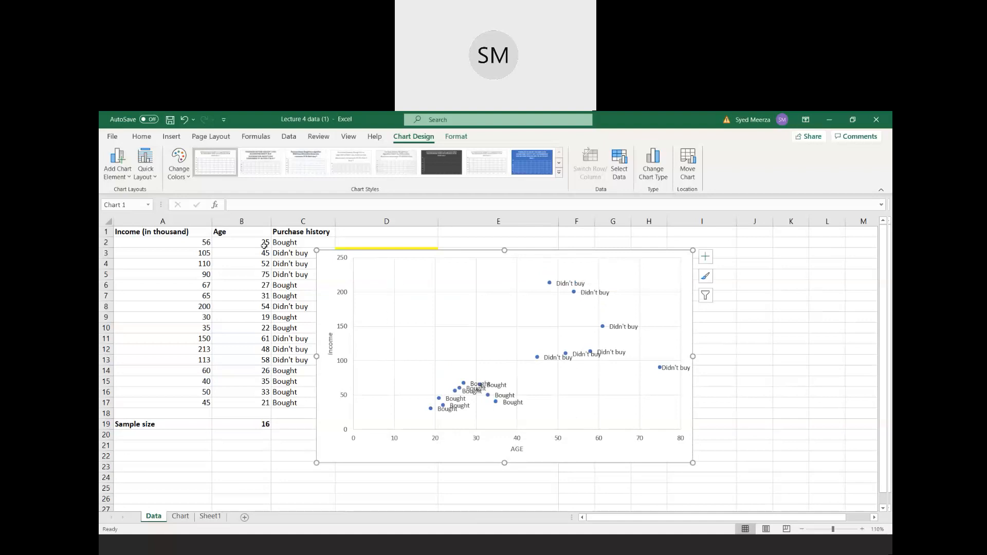
click(203, 139)
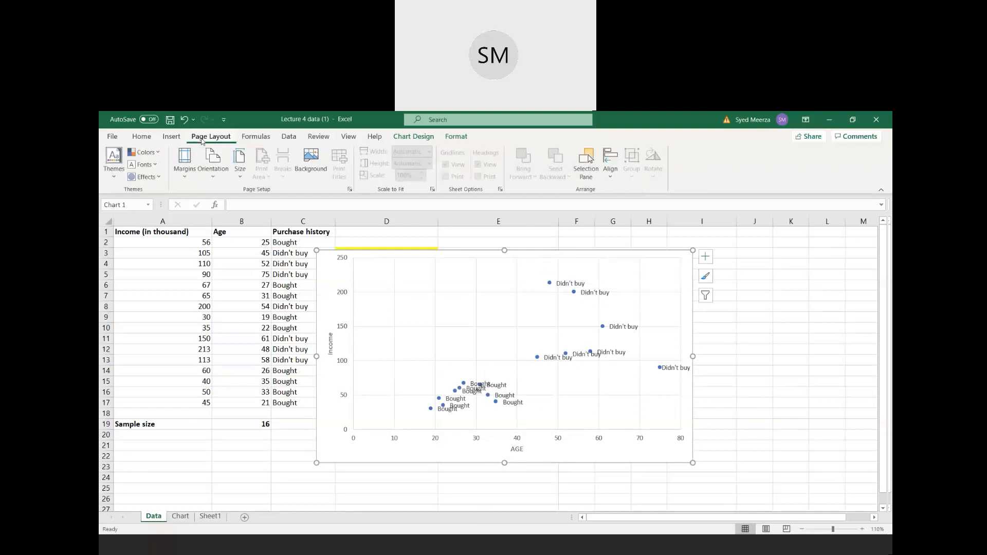
click(256, 139)
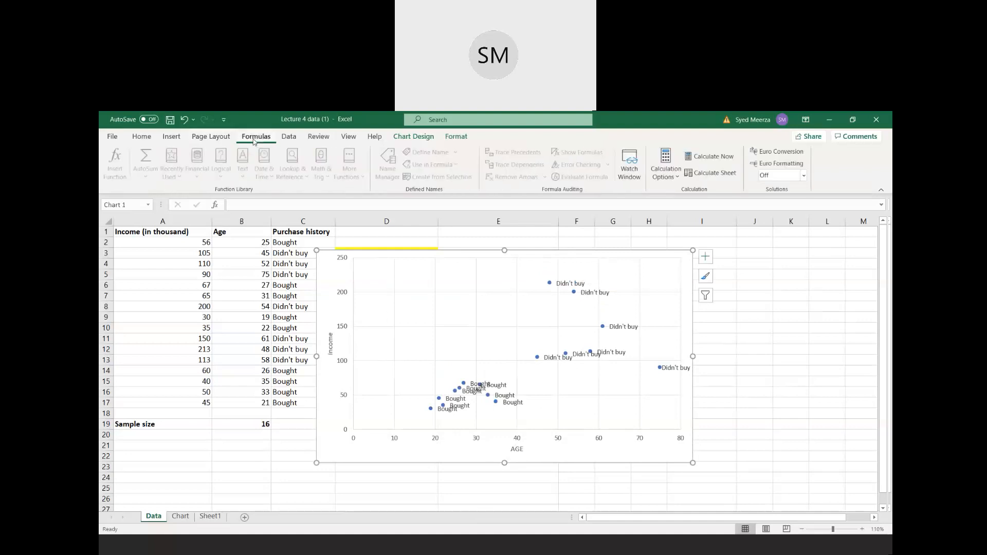
click(299, 139)
click(319, 137)
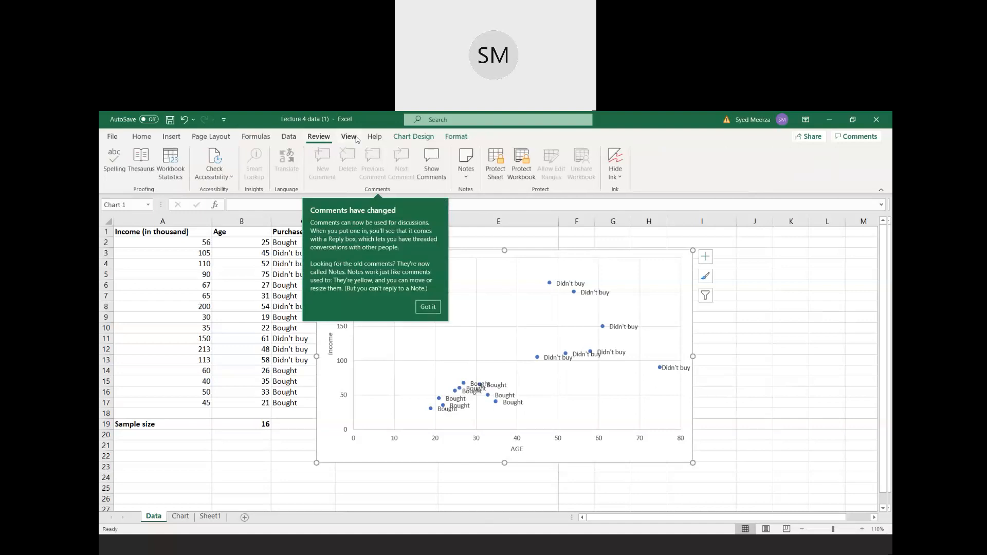
click(349, 138)
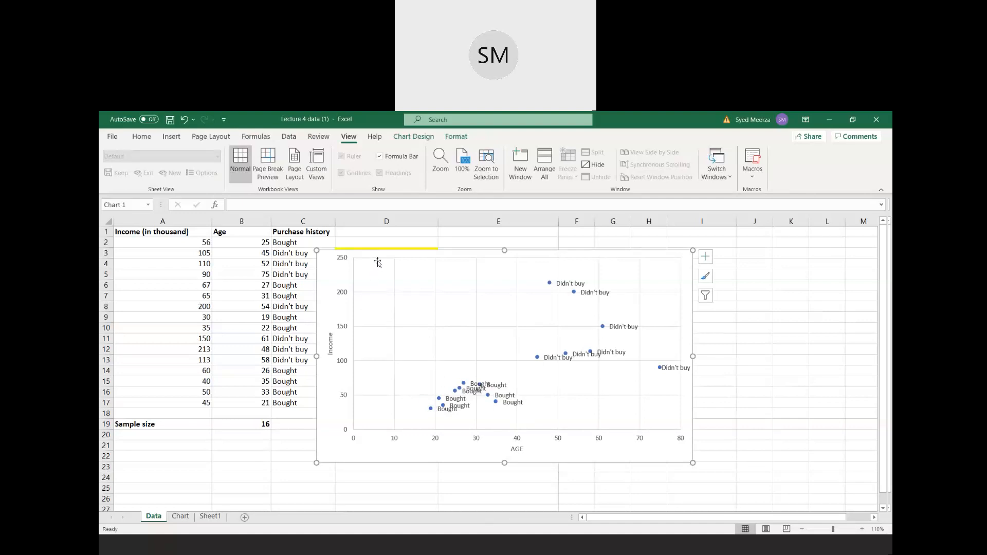
- Move and resize the chart to span columns F to M and rows 1 to 18, clear of the new consumer information
drag(381, 254, 449, 262)
drag(384, 365, 446, 364)
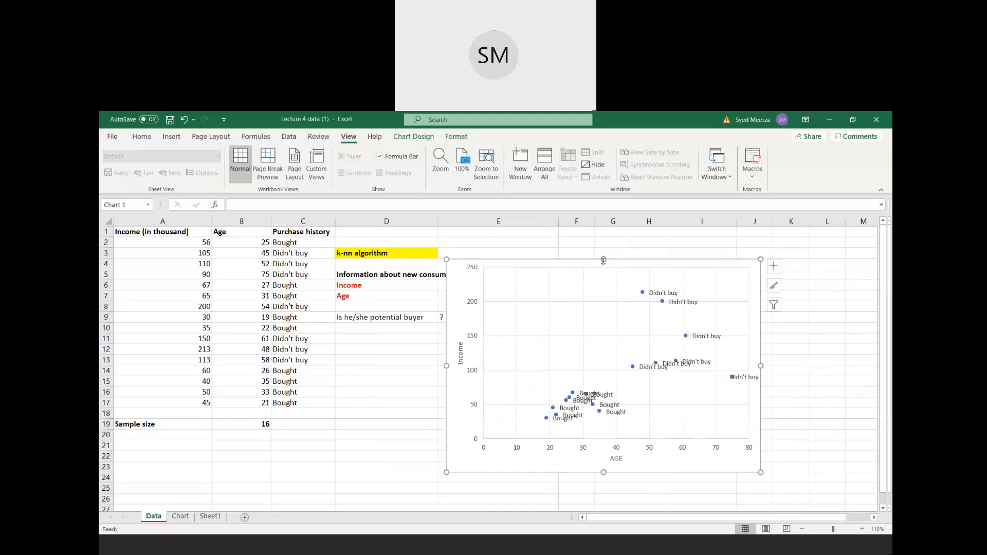
drag(591, 288, 681, 236)
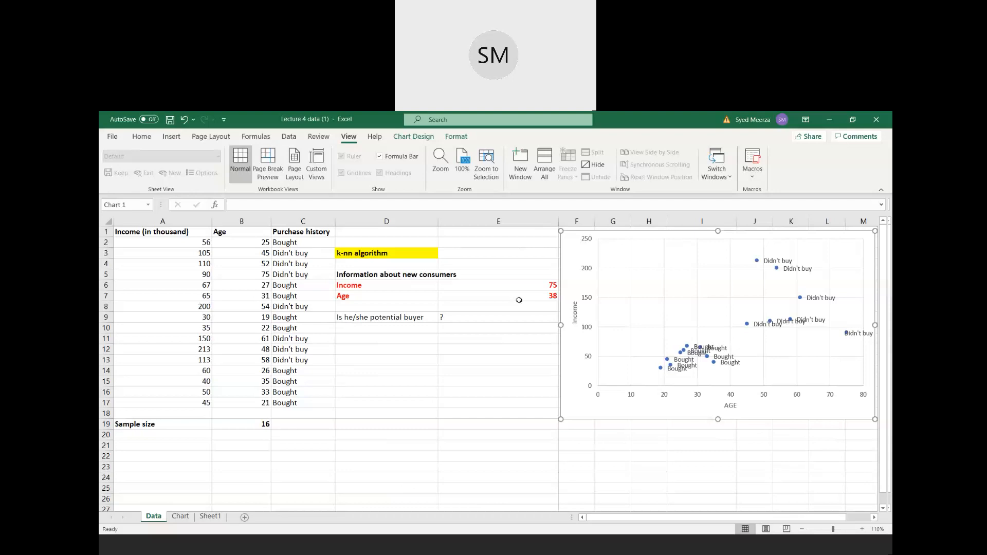
click(289, 140)
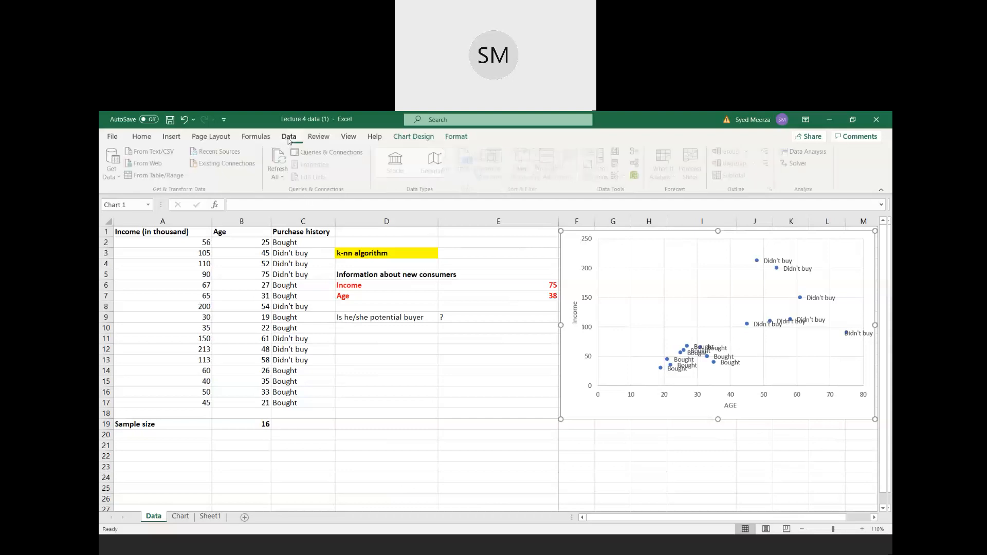
click(171, 137)
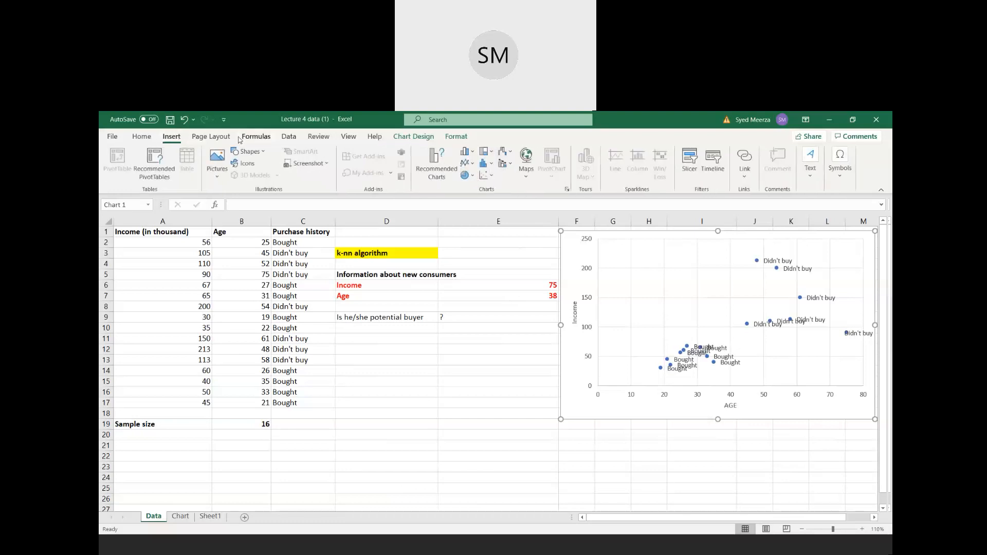
scroll(496, 197, up, 1)
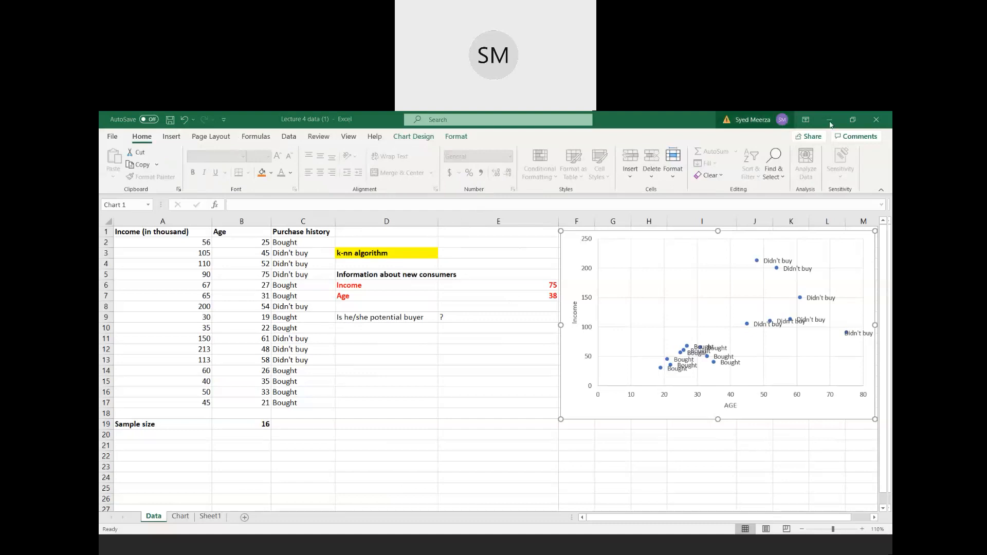
click(852, 119)
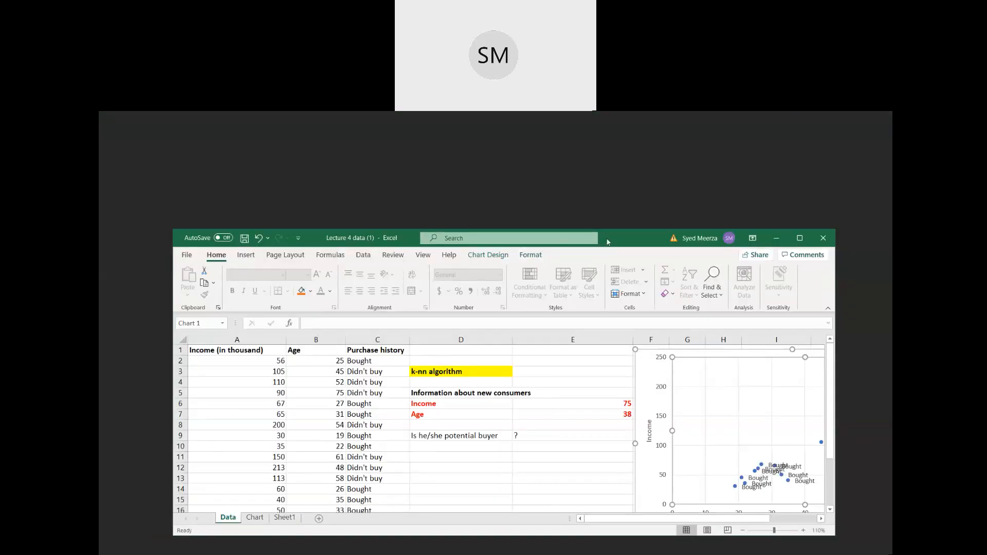
click(488, 255)
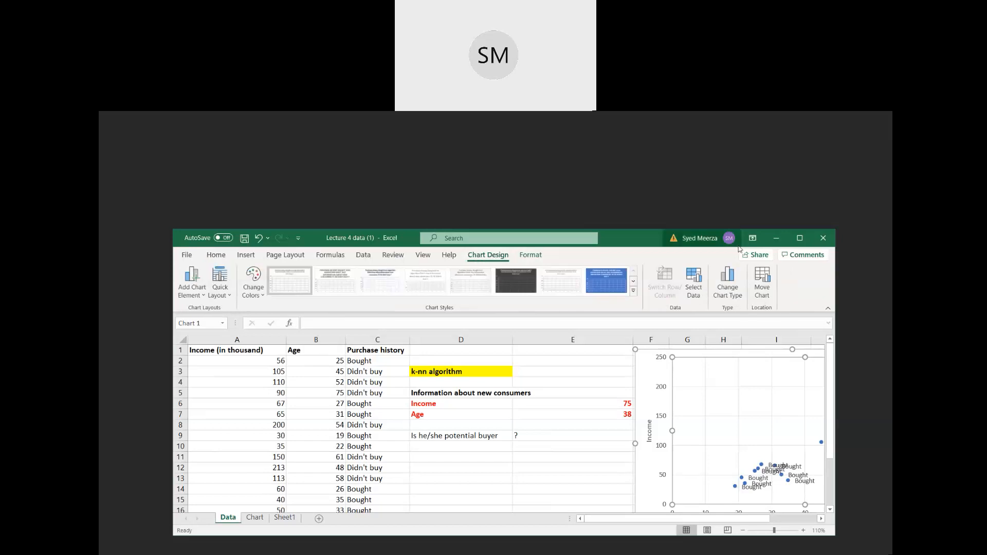
click(799, 238)
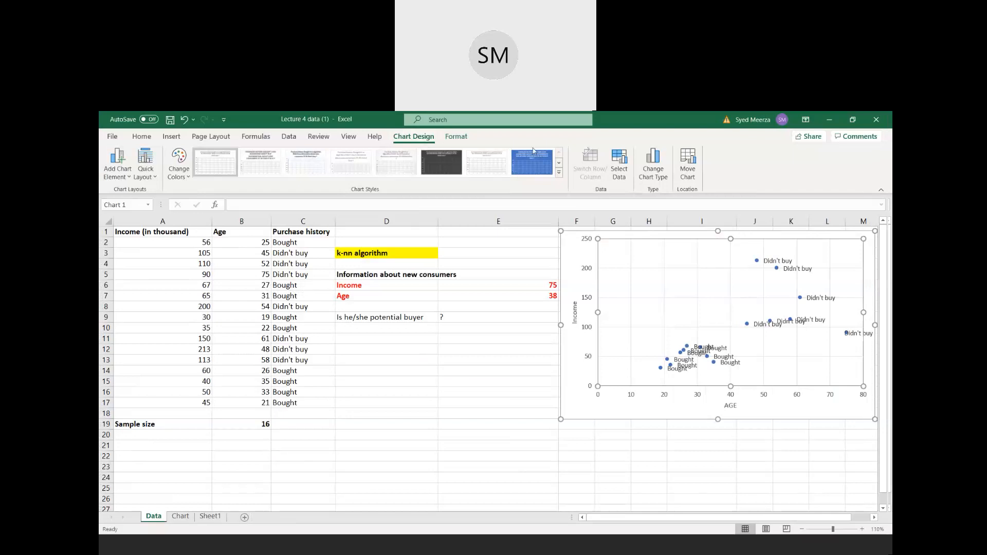
- Add a second data series to the chart with the new consumer's age in cell E7 as its X value
click(619, 169)
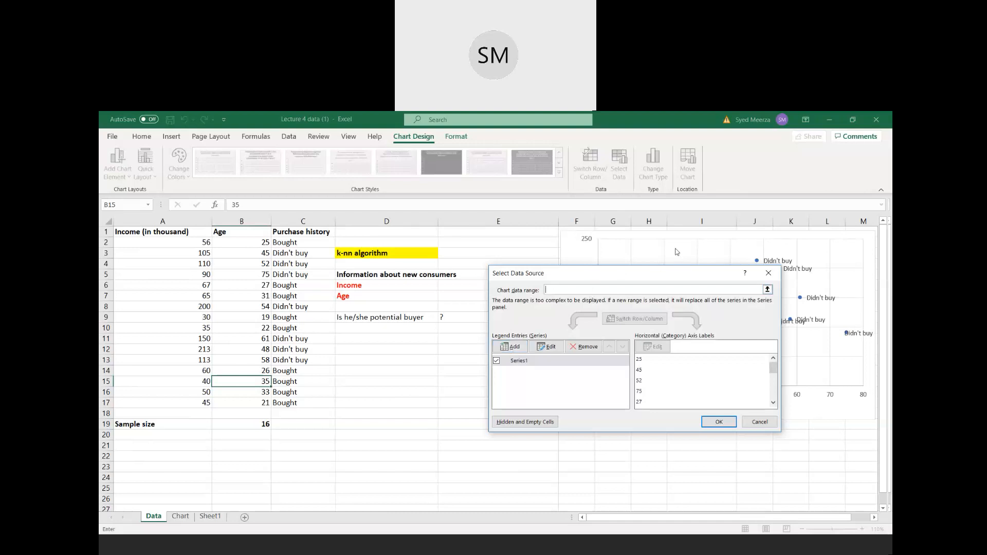
drag(590, 275, 674, 248)
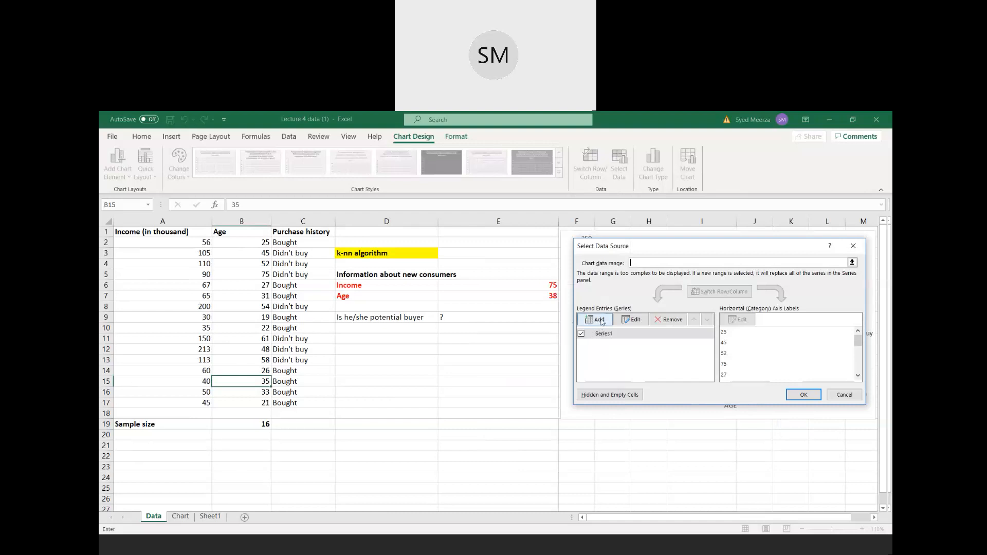
click(600, 320)
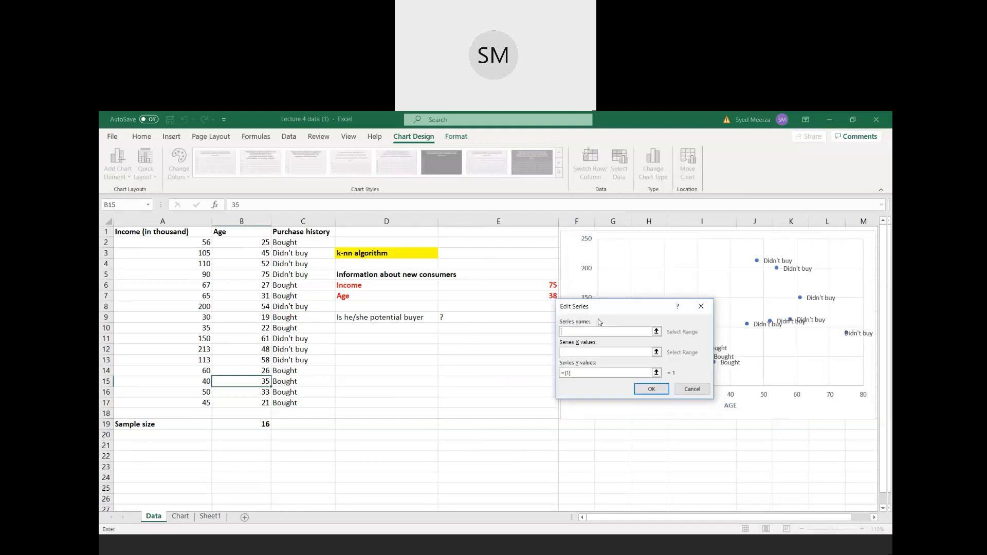
click(656, 353)
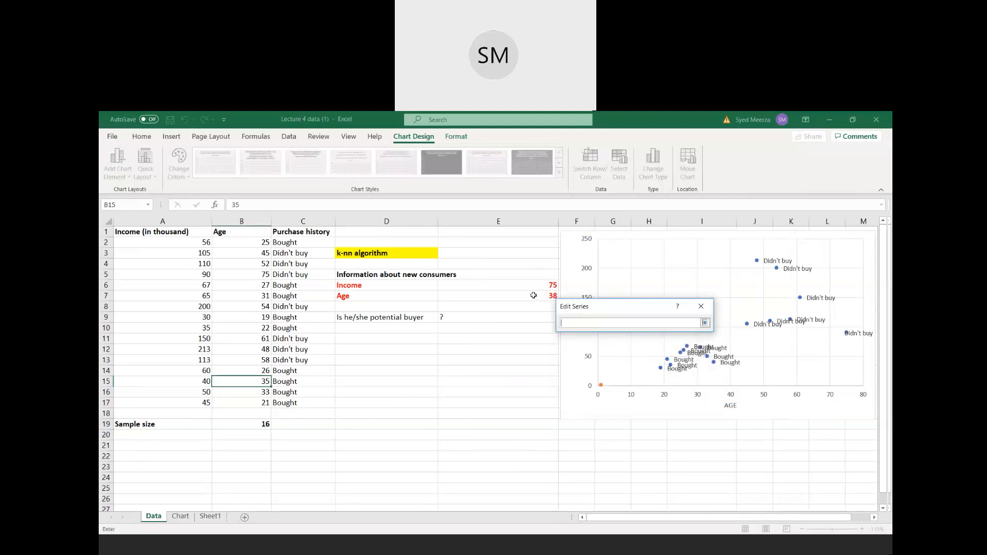
click(537, 297)
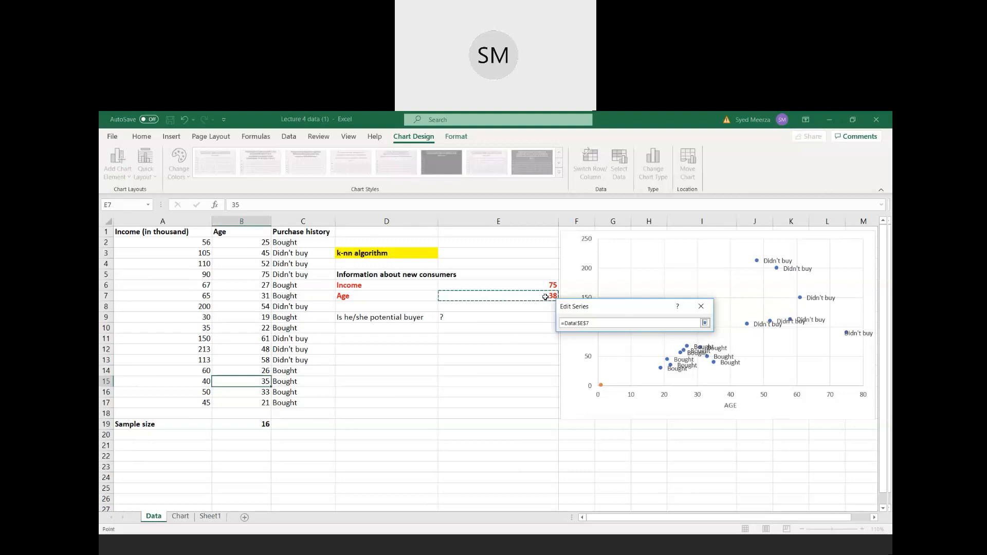
click(704, 322)
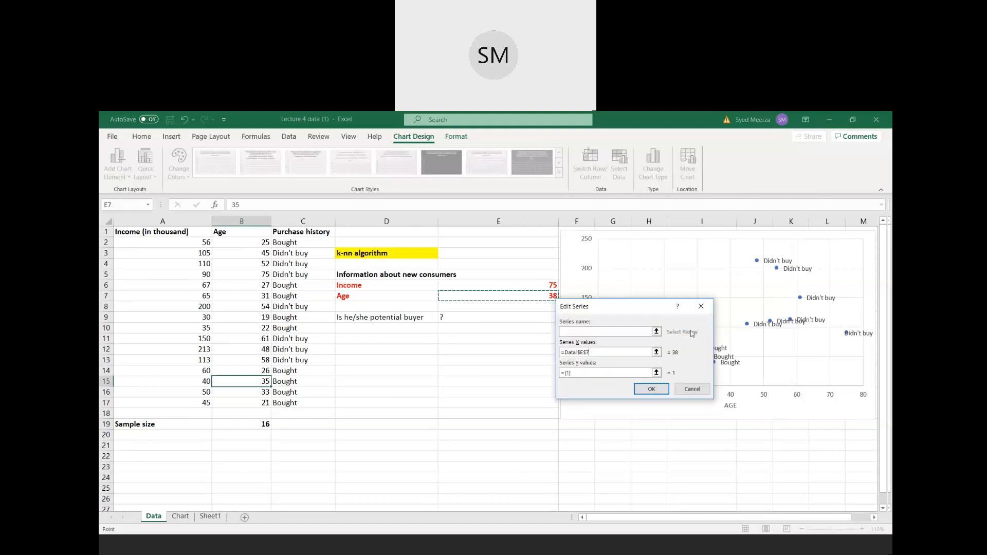
- Set the new series' Y value to the new consumer's income in cell E6 and apply the chart data changes
click(618, 372)
key(BackSpace)
key(BackSpace)
key(BackSpace)
key(BackSpace)
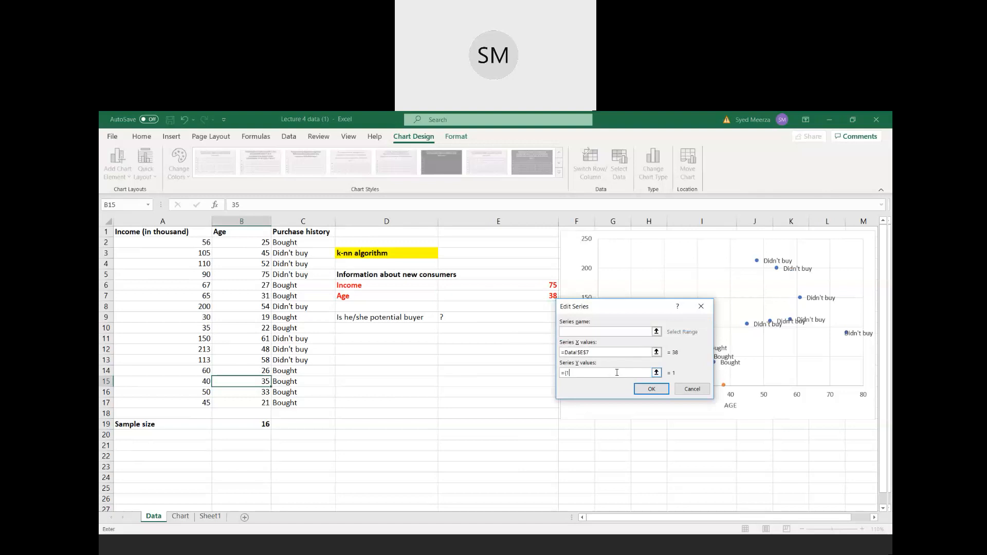
click(657, 372)
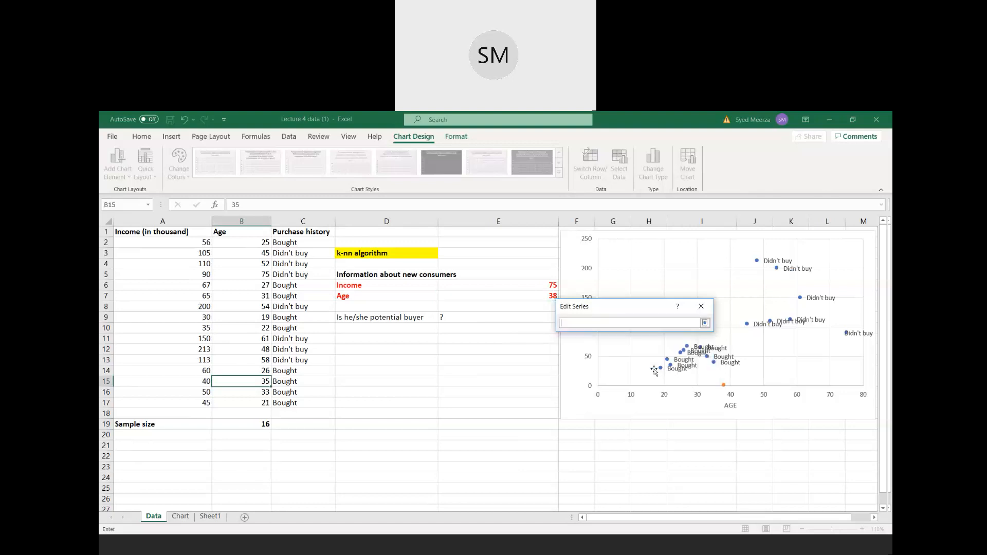
click(546, 286)
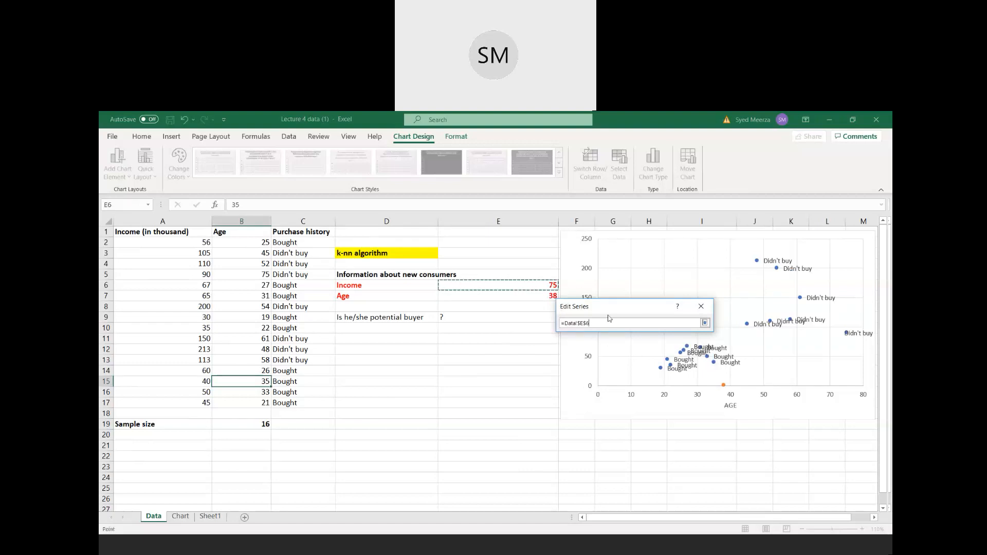
click(705, 322)
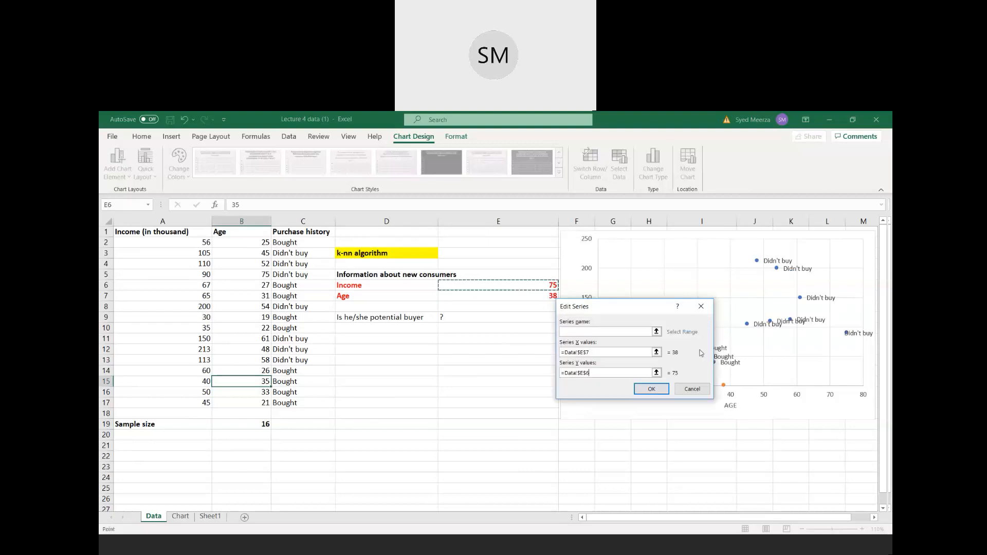
click(651, 389)
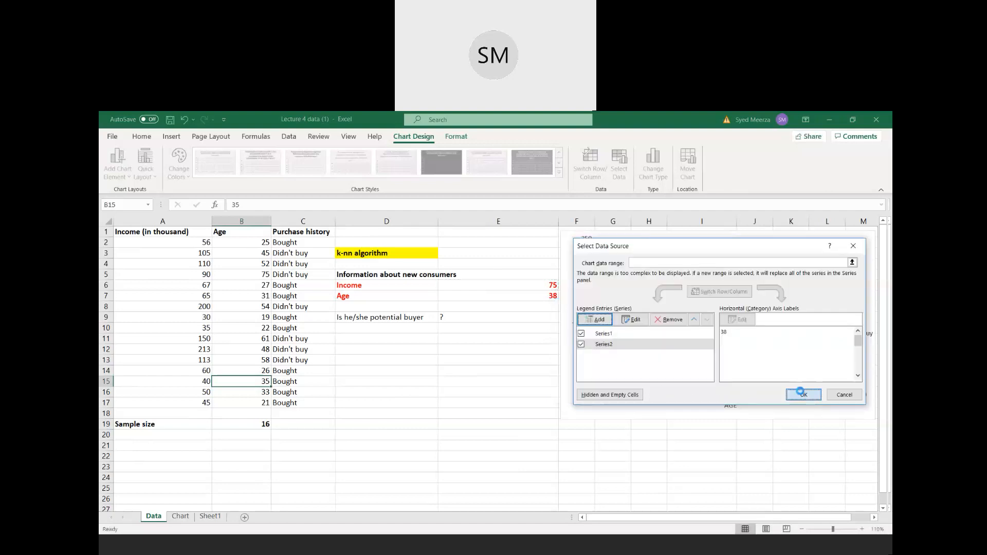
click(801, 393)
- Enlarge the chart to start at column E and extend down to about row 22
drag(564, 326, 446, 325)
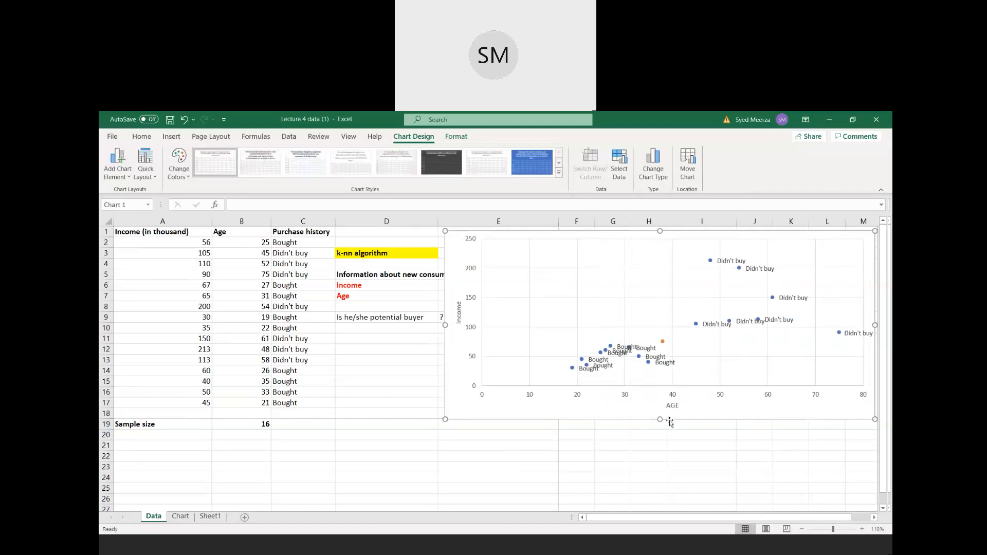
drag(660, 419, 663, 450)
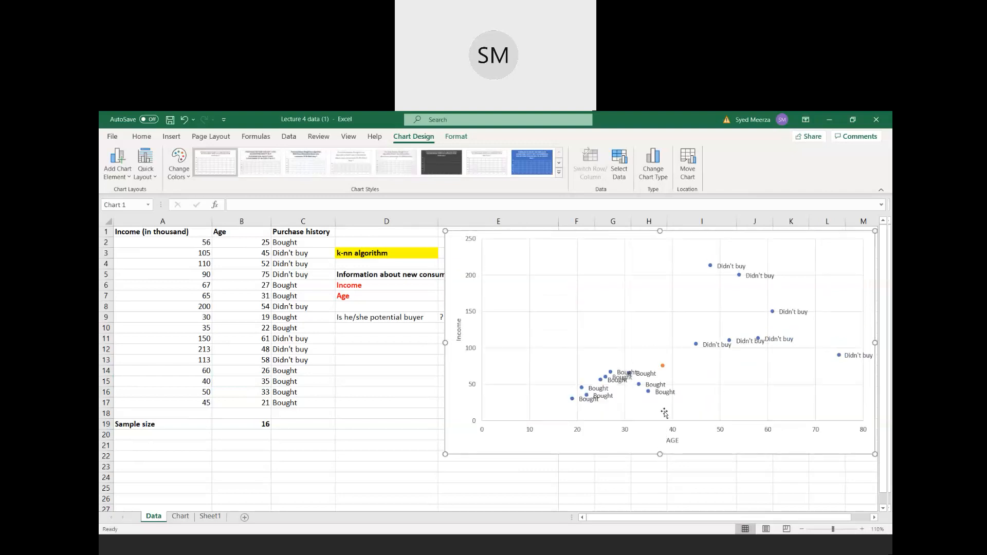
- Examine the new consumer's point on the chart and compare it with the neighbouring Bought and Didn't buy points
mouse_move(665, 368)
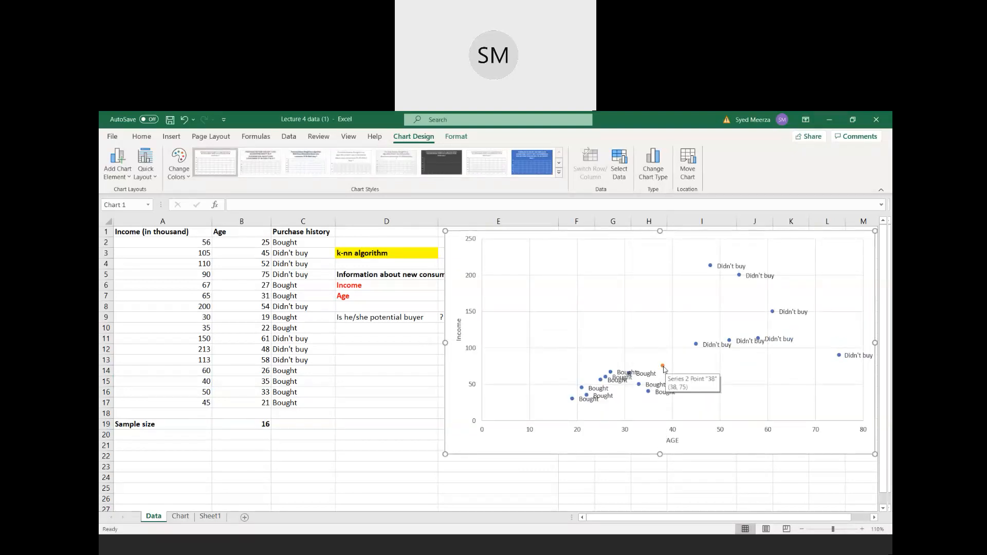
click(663, 366)
click(672, 374)
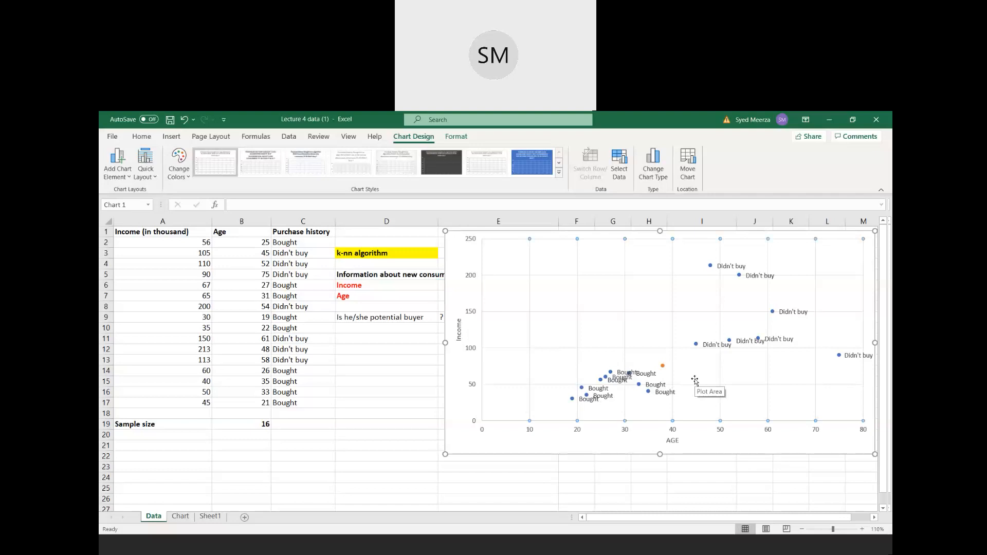
click(662, 366)
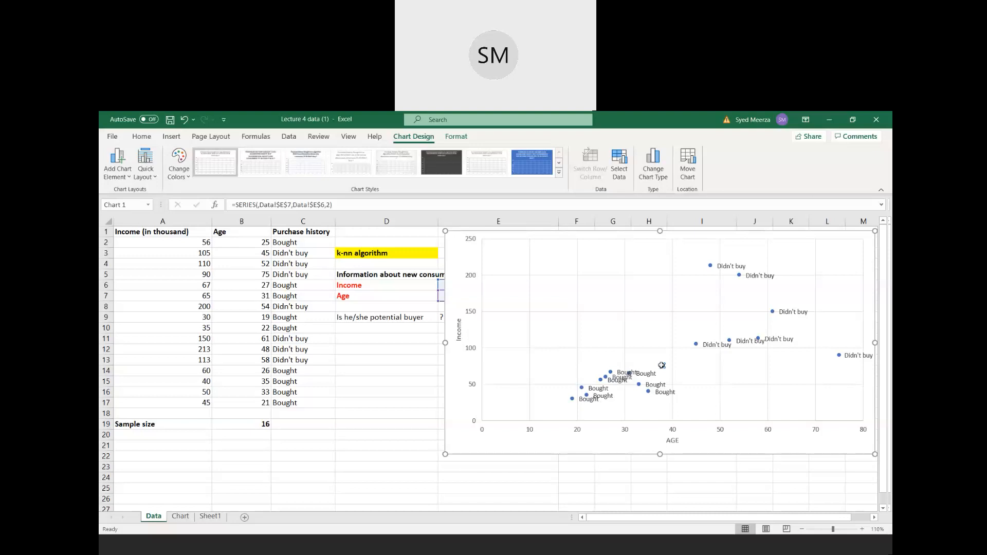
click(618, 357)
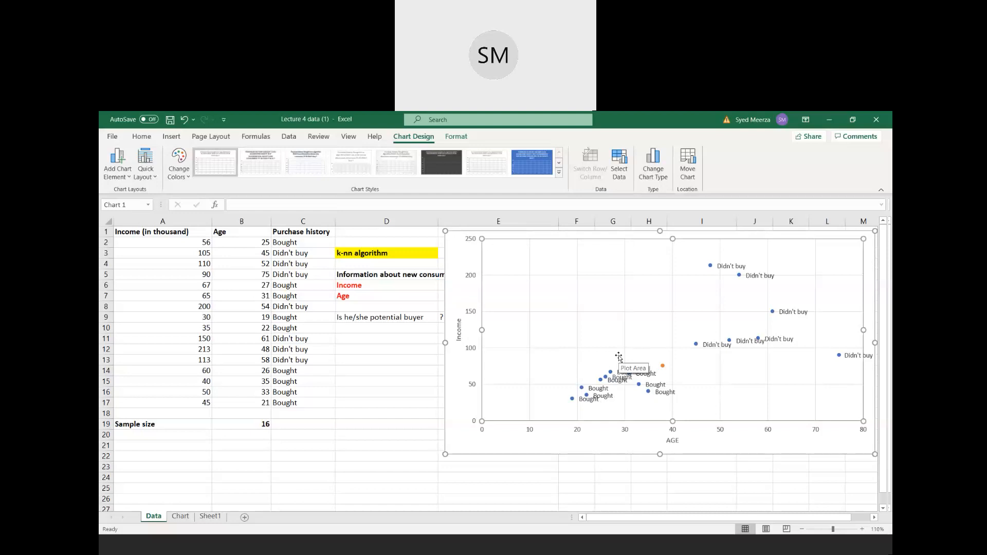
mouse_move(662, 367)
mouse_move(663, 367)
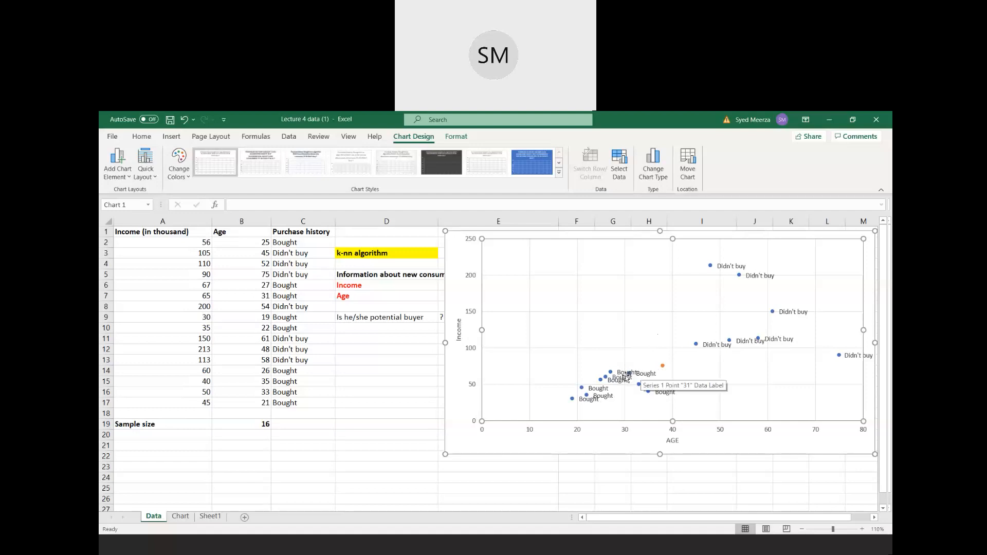
- Cut the chart from the Data sheet, paste it into the Chart sheet, and return to the Data sheet
right_click(456, 286)
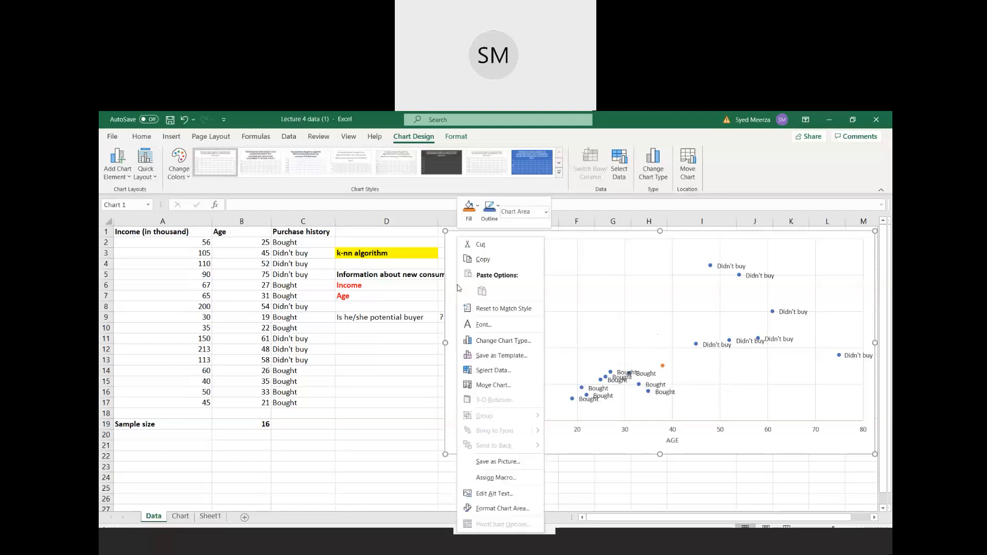
click(485, 250)
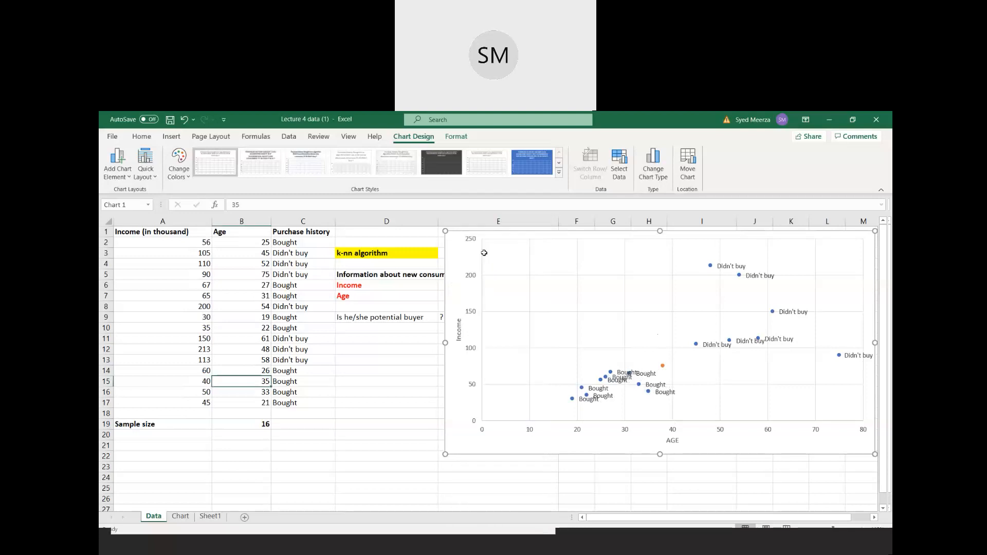
click(180, 516)
right_click(350, 237)
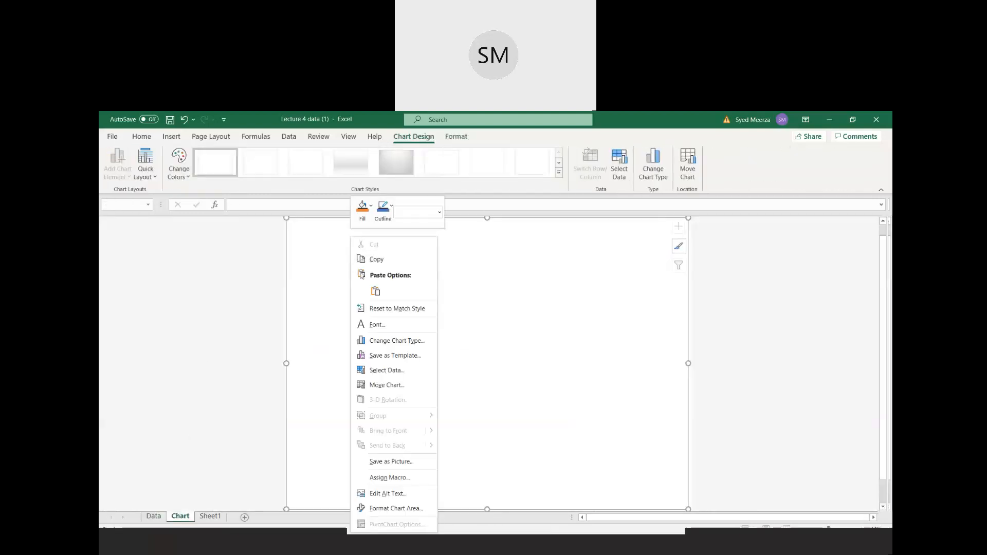
click(374, 291)
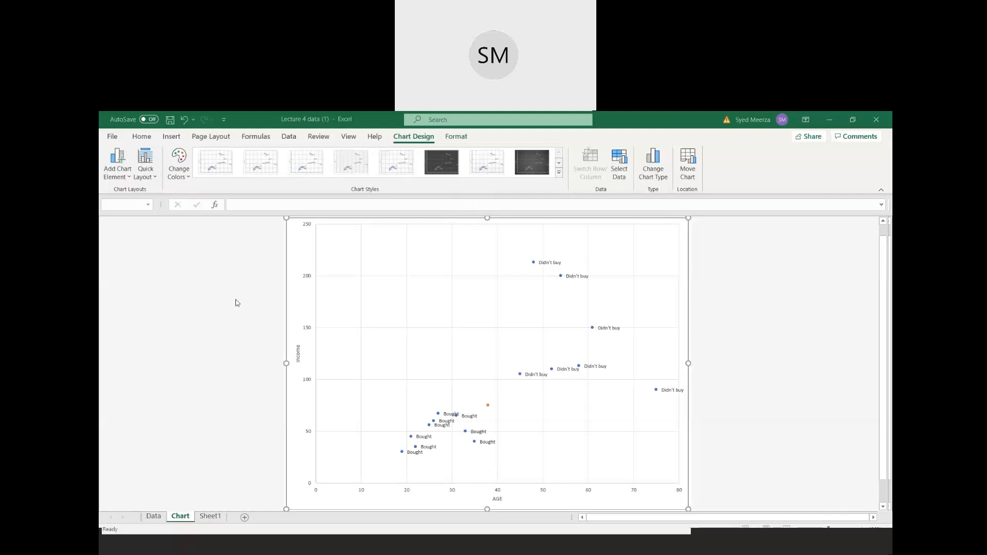
click(152, 516)
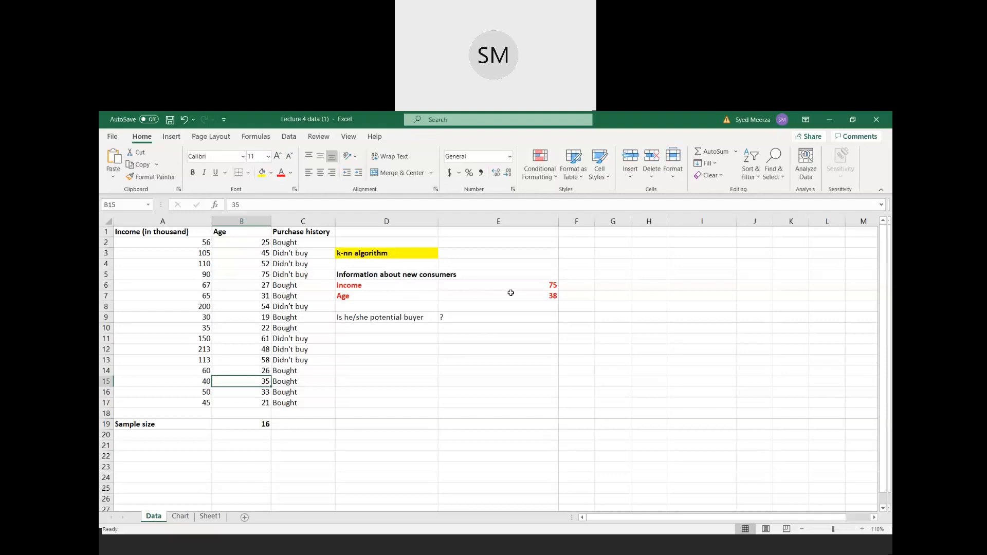
- Enter the headings Rank in cell F1 and Euclidean distance in cell G1
click(584, 232)
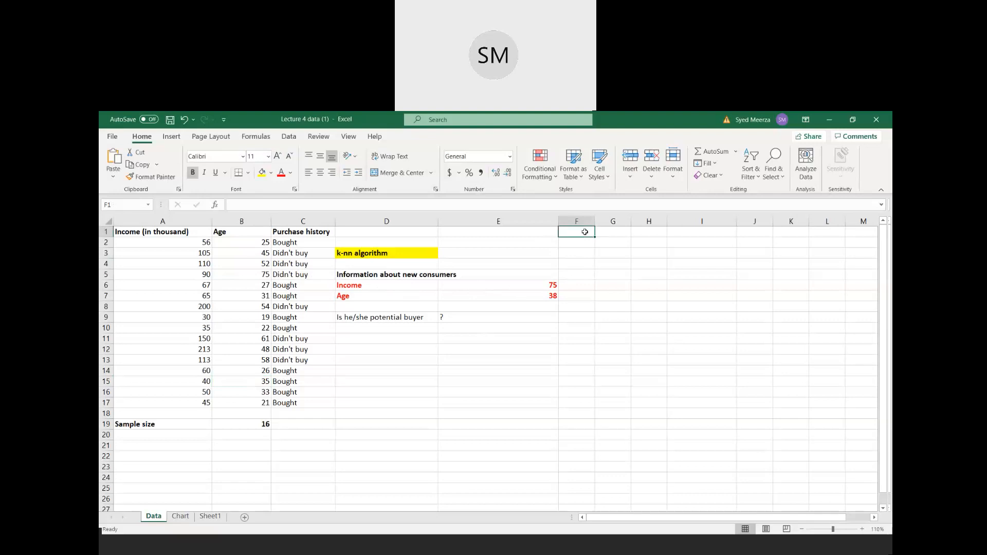
text(Rank)
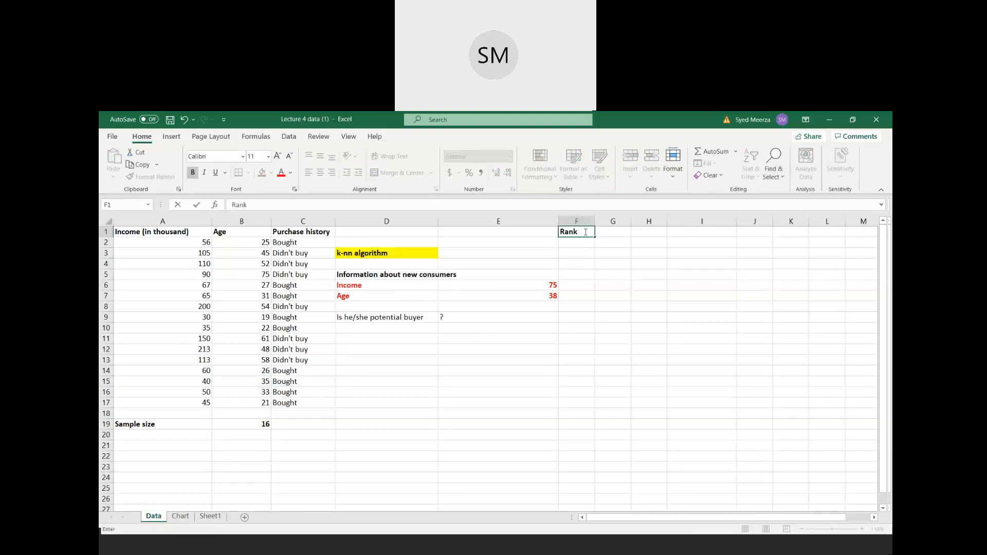
key(Tab)
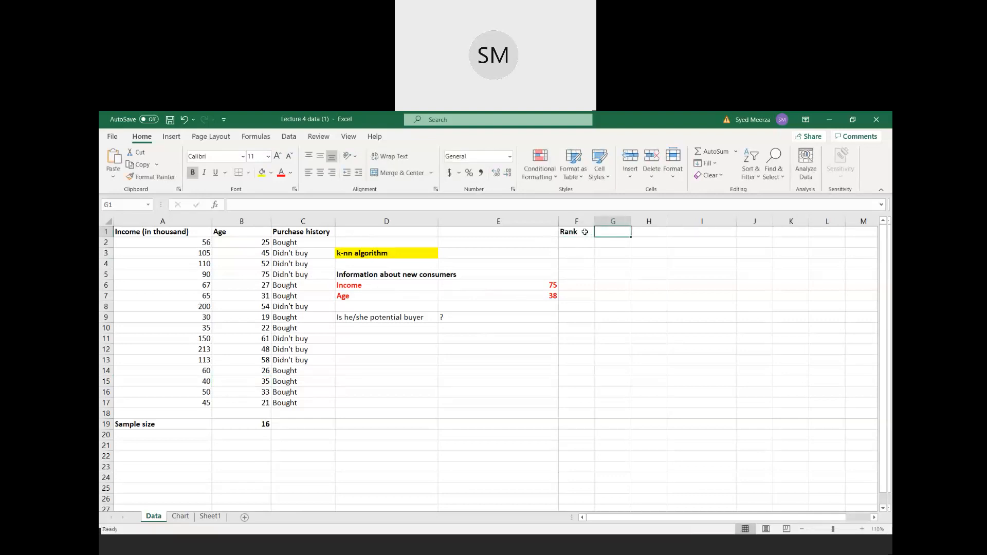
text(Euclidean distance)
key(Tab)
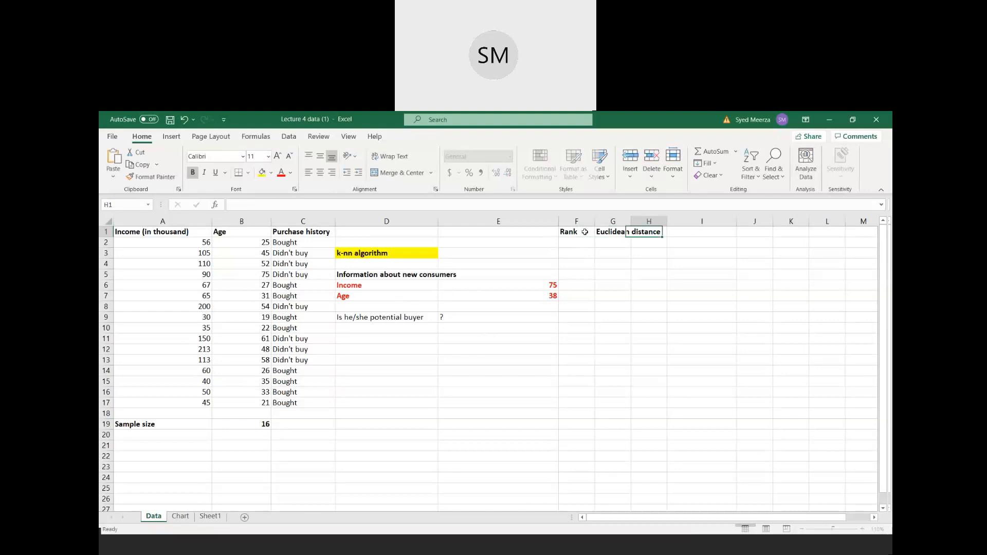
- Enter the heading Label in cell I1
key(Tab)
text(label)
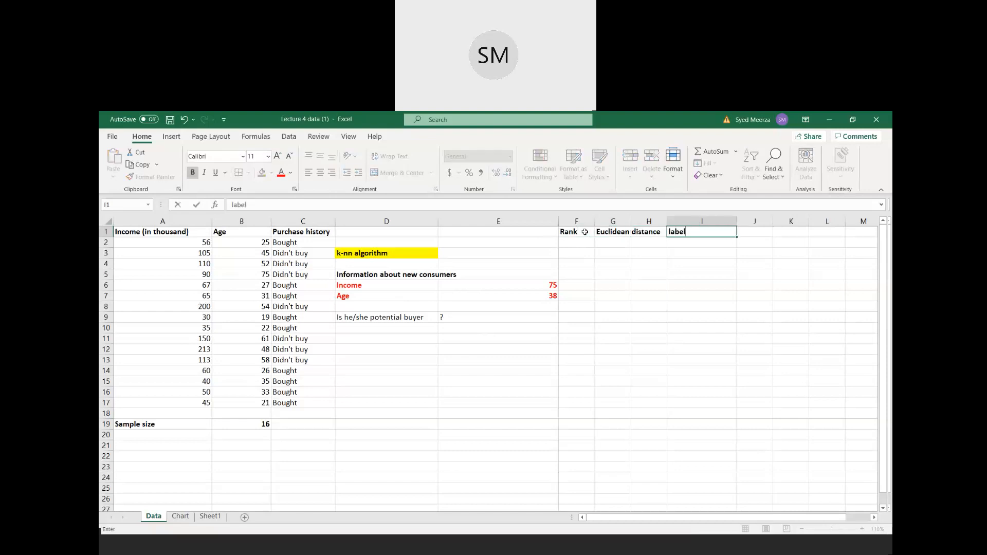
key(BackSpace)
key(BackSpace)
key(BackSpace)
key(BackSpace)
key(BackSpace)
text(Label)
key(Return)
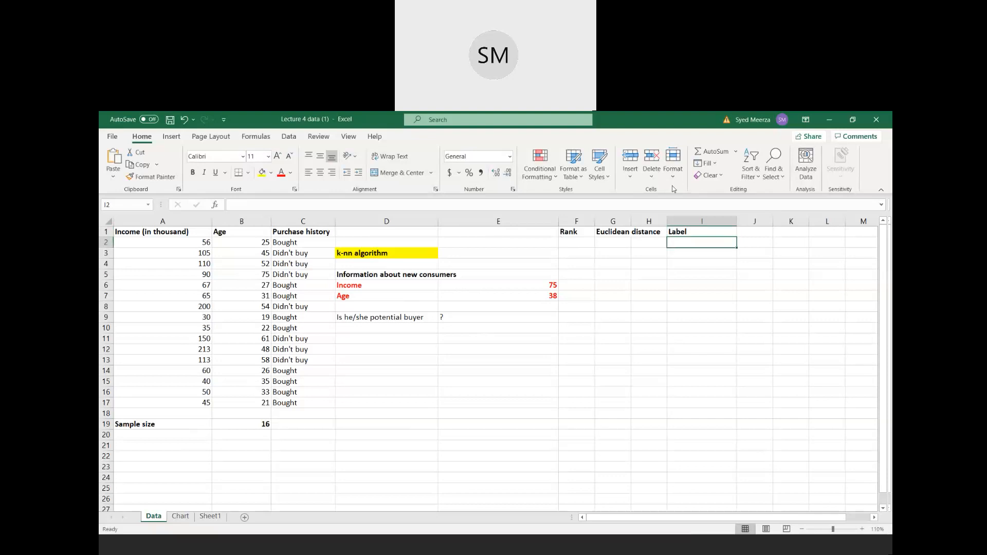
- Copy the purchase history values in C2:C17 into the Label column starting at cell I2
drag(286, 243, 279, 404)
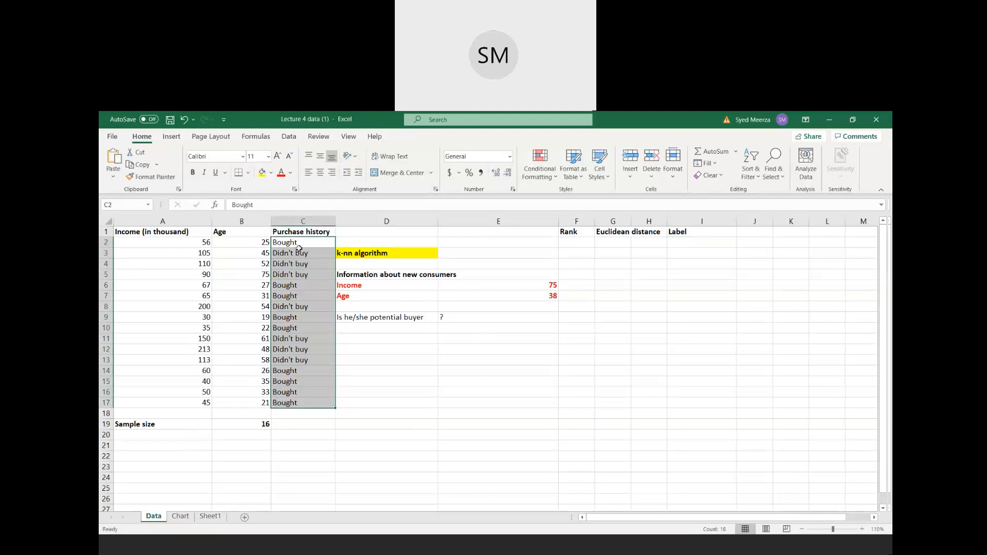
right_click(293, 265)
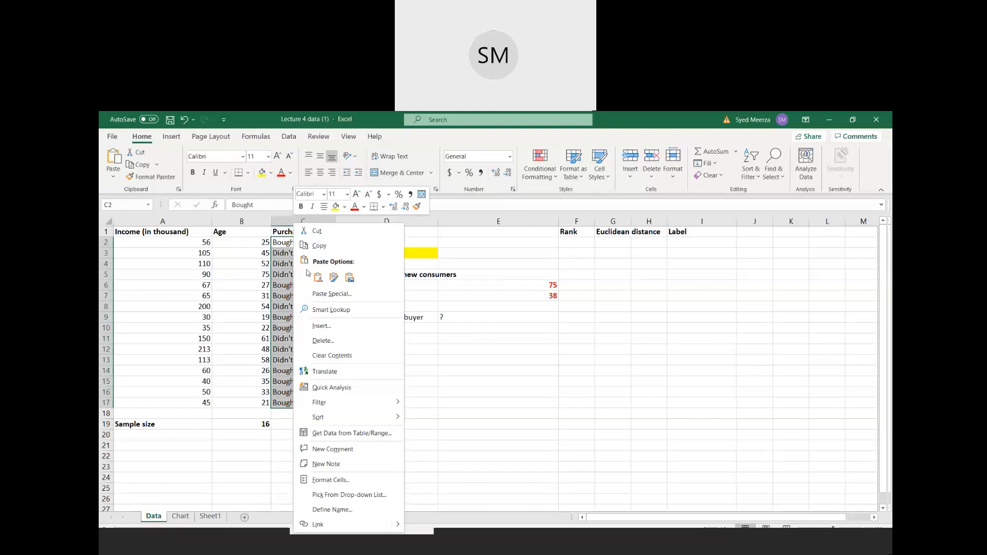
click(319, 245)
click(679, 242)
right_click(679, 242)
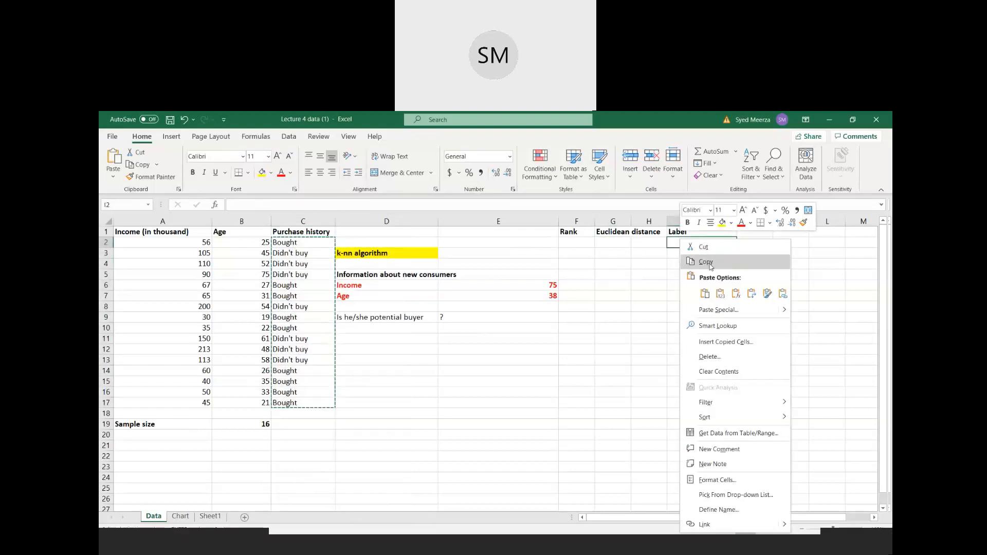
click(718, 292)
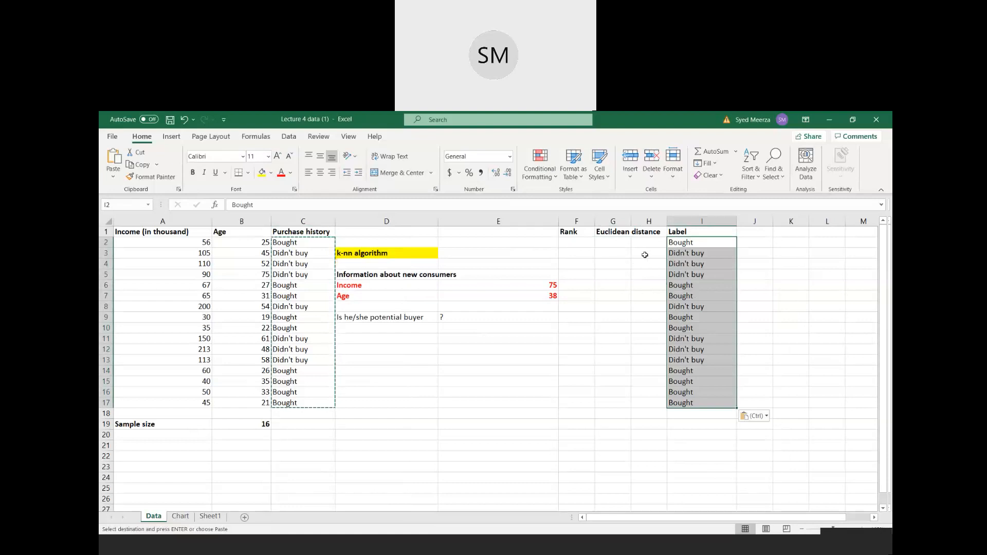
- Move the Label column from column I to column H and widen column G to fit the Euclidean distance heading
drag(632, 220, 651, 220)
right_click(709, 223)
click(716, 231)
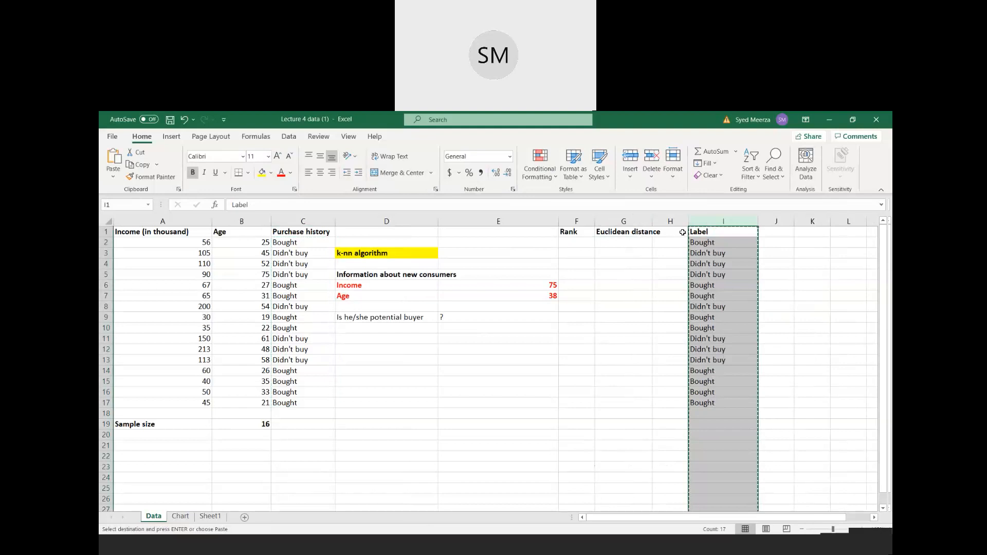
click(670, 229)
right_click(671, 230)
click(696, 285)
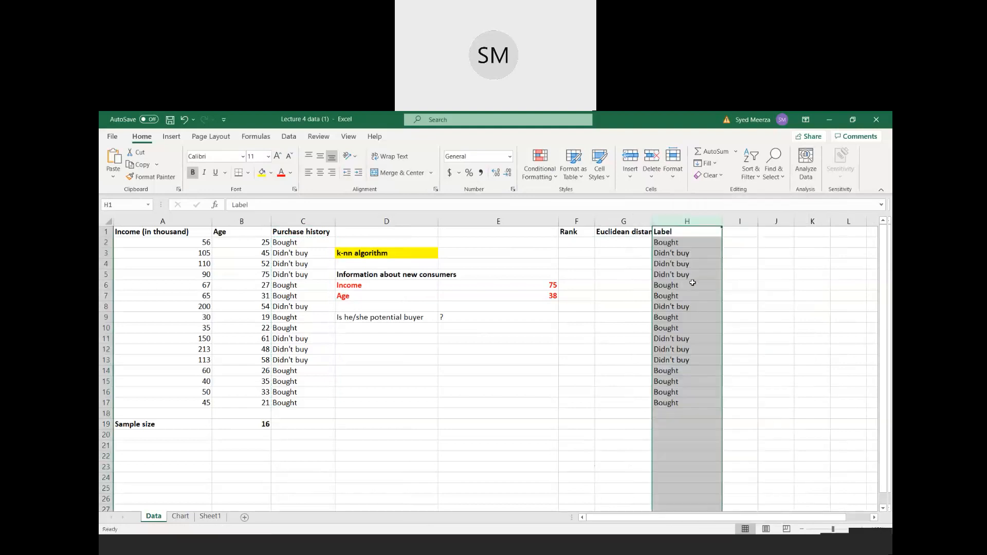
drag(654, 221, 669, 221)
- Start a SQRT formula in cell G2 with the squared age difference (B2-E7)^2 as its first term
click(632, 241)
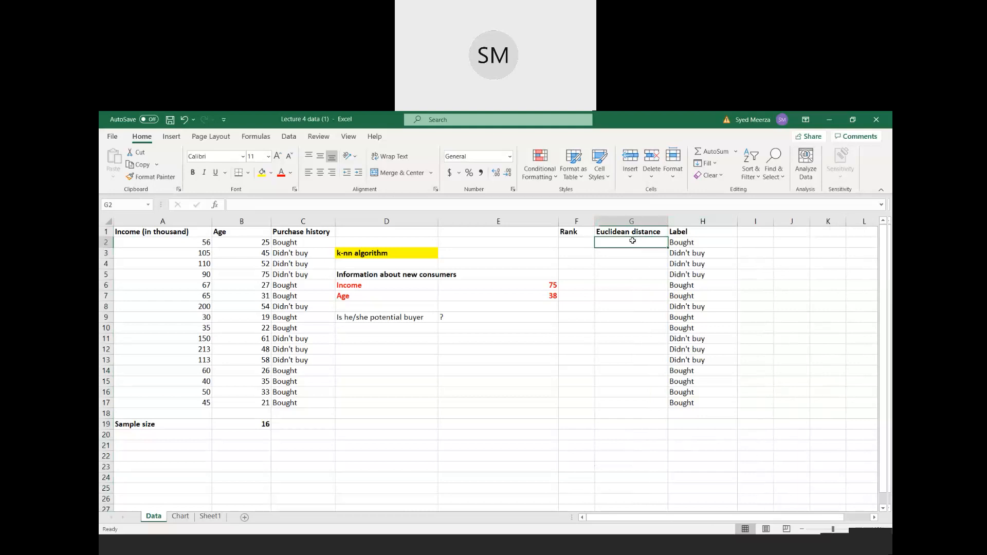
text(=)
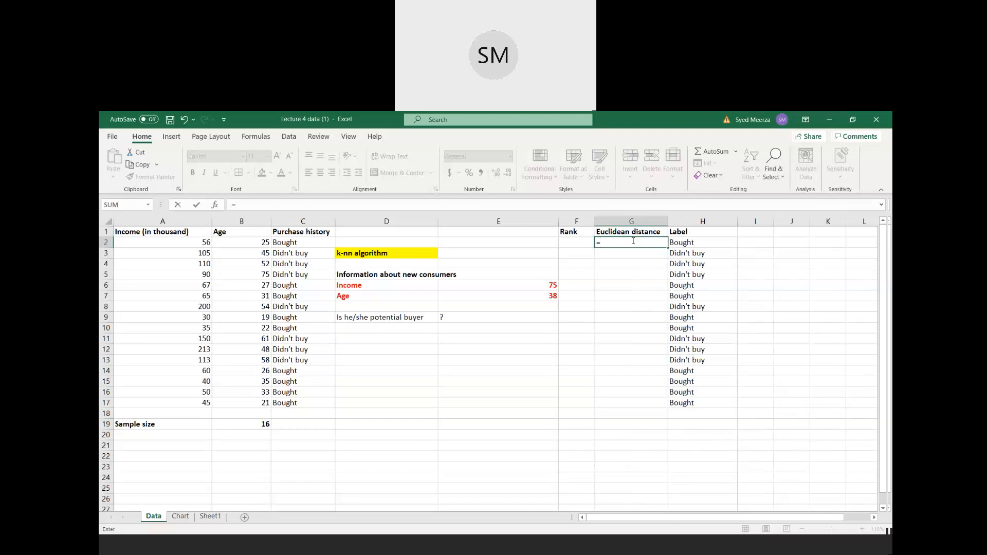
text(s)
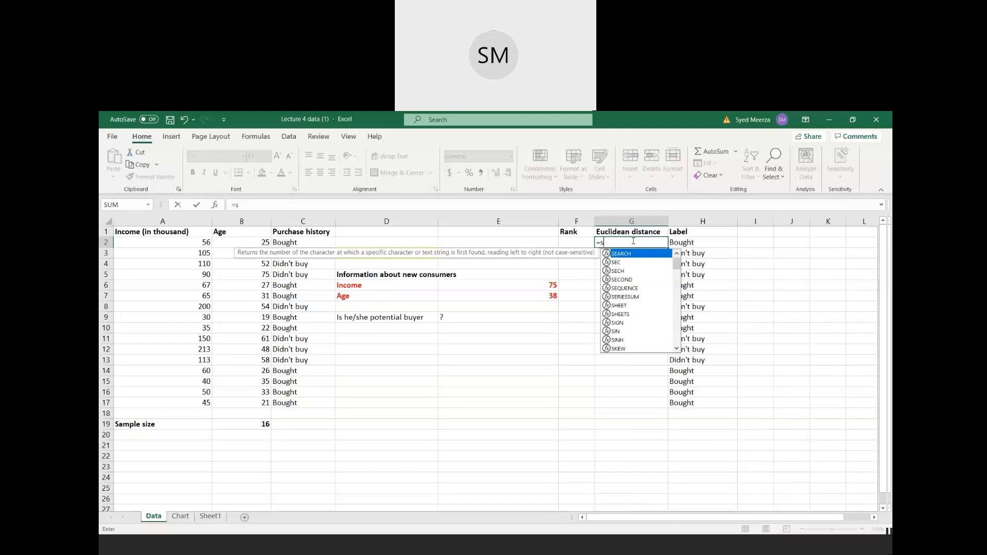
text(q)
text(rt)
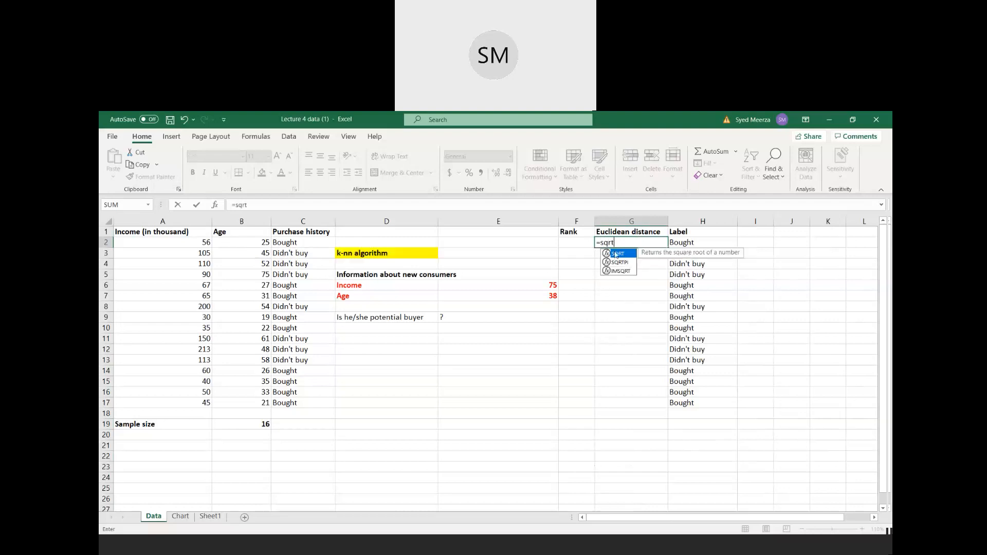
double_click(616, 254)
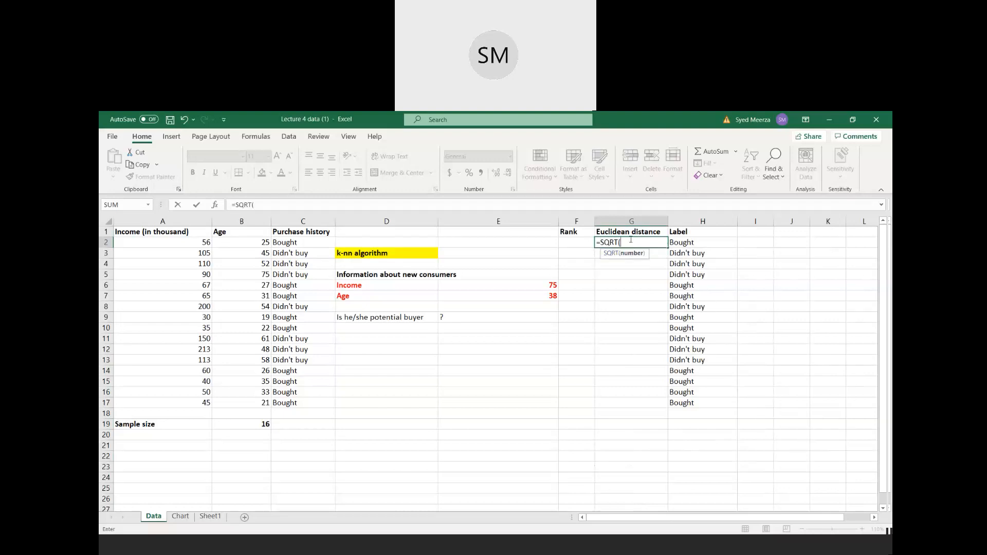
text(()
click(241, 245)
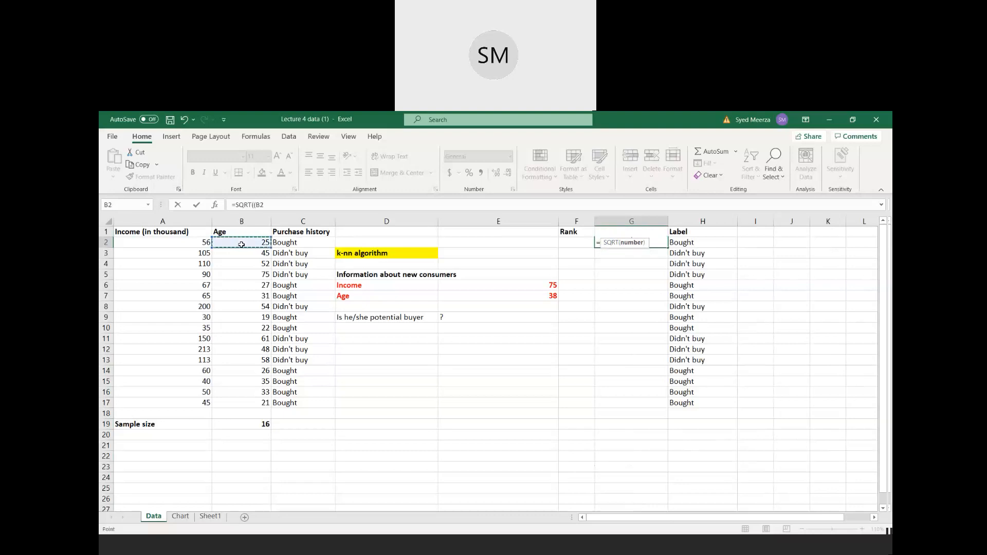
text(-)
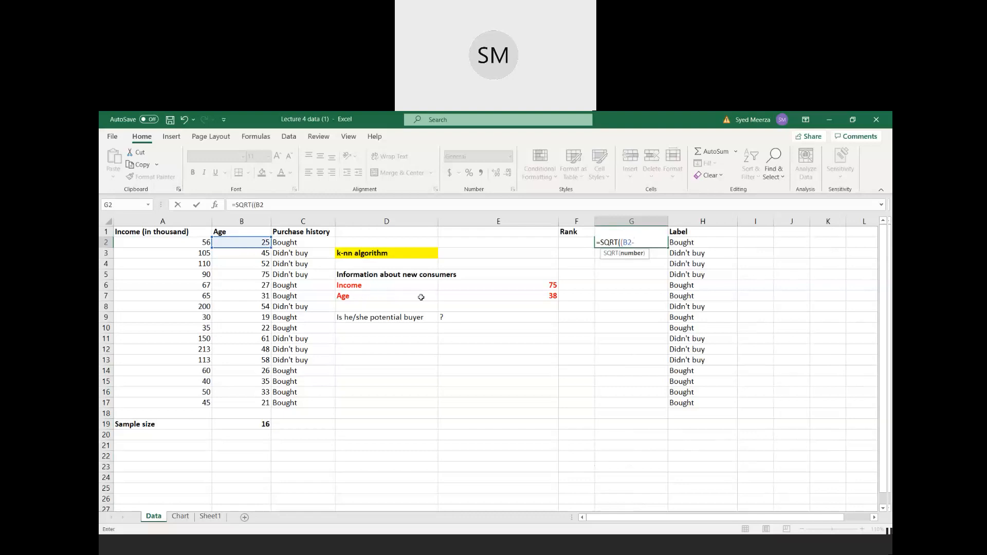
click(501, 297)
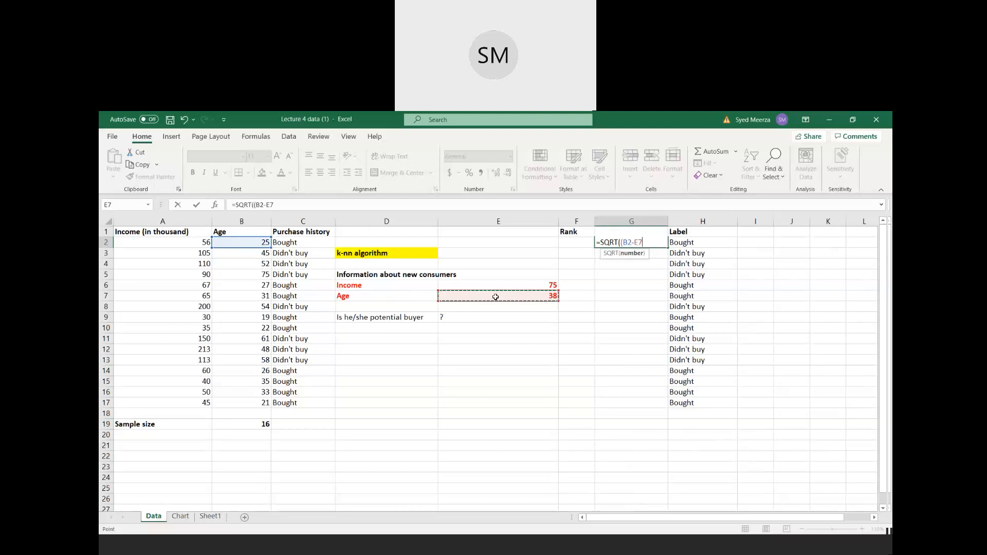
text()^2+()
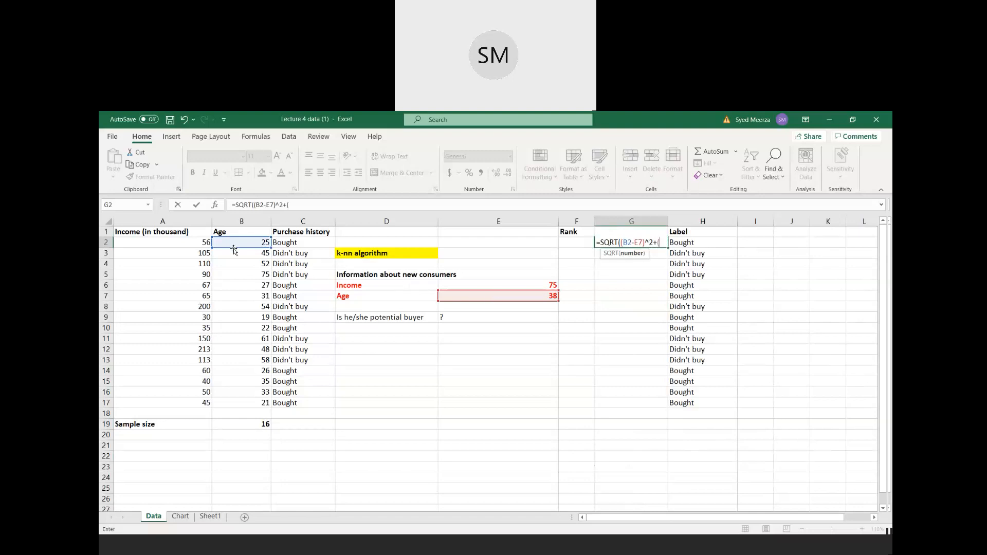
- Add the squared income difference (A2-E6)^2 to the G2 formula and complete it as =SQRT((B2-E7)^2+(A2-E6)^2)
click(145, 243)
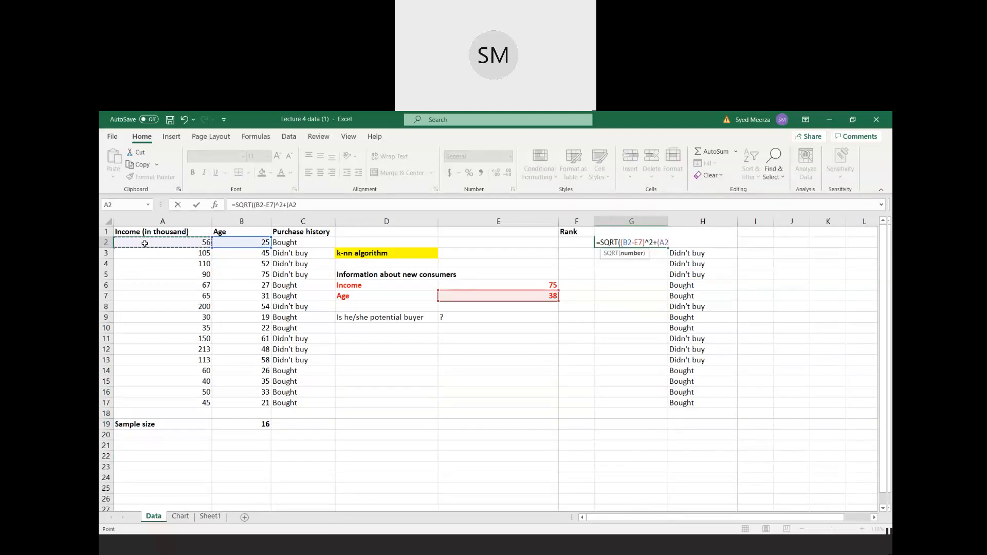
text(-)
click(497, 286)
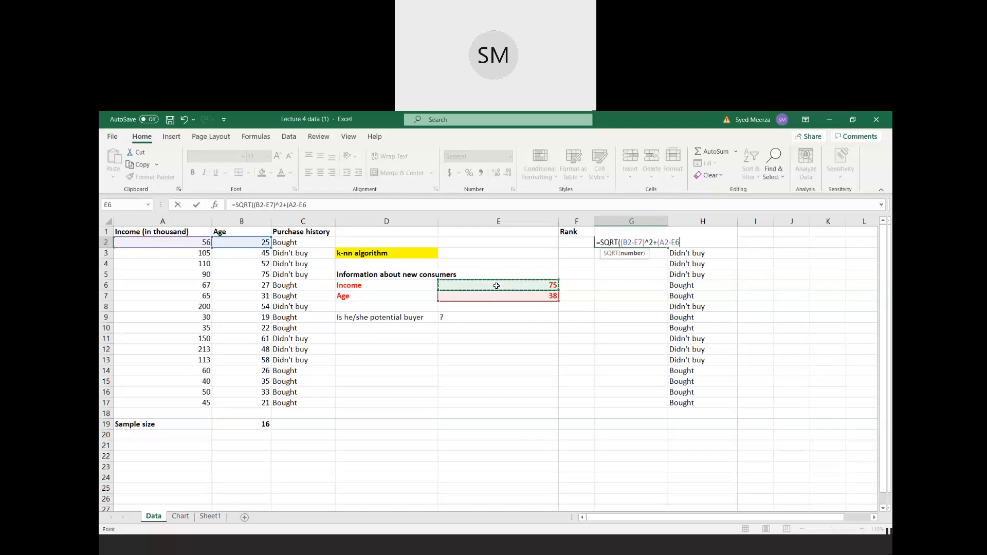
text()^2))
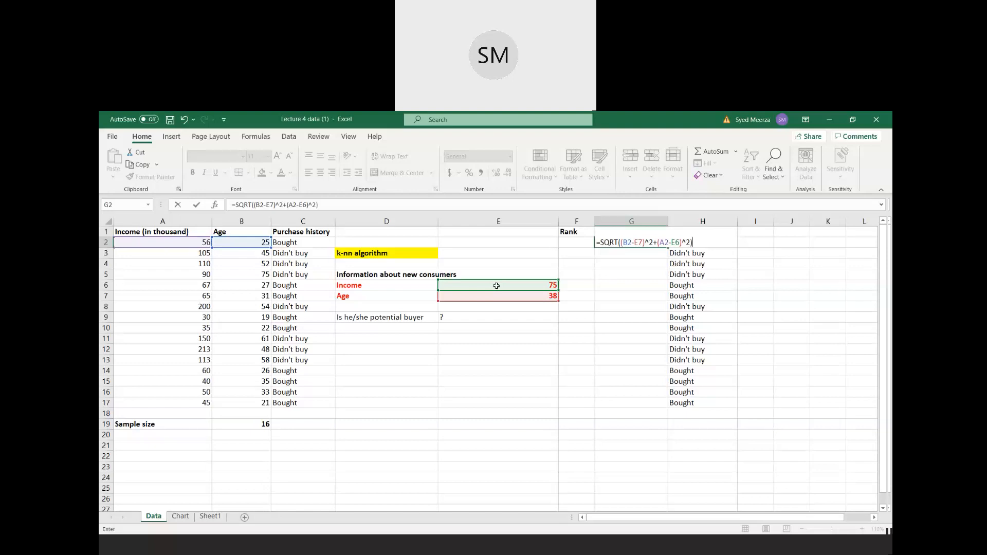
key(Return)
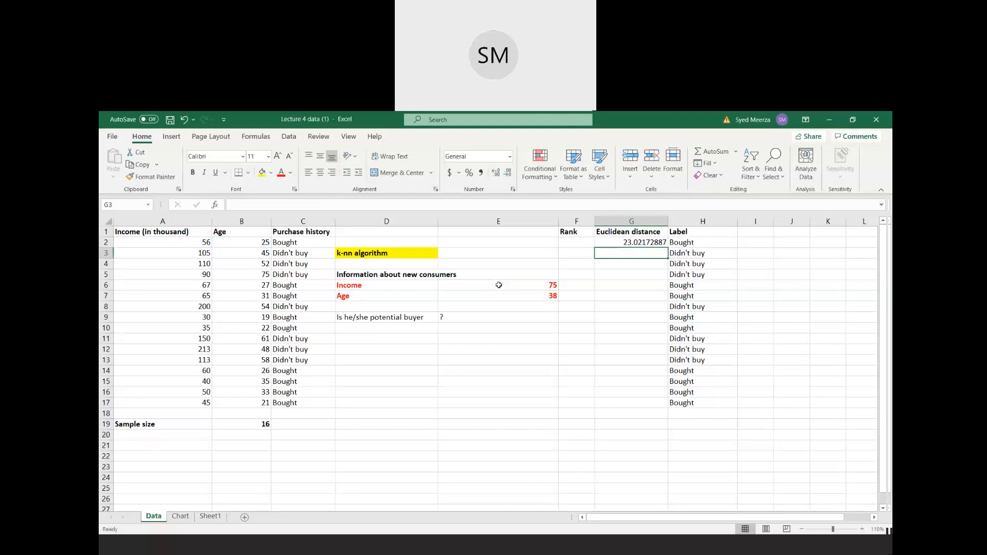
- Make the new consumer references in the G2 formula absolute, giving =SQRT((B2-$E$7)^2+(A2-$E$6)^2)
click(624, 242)
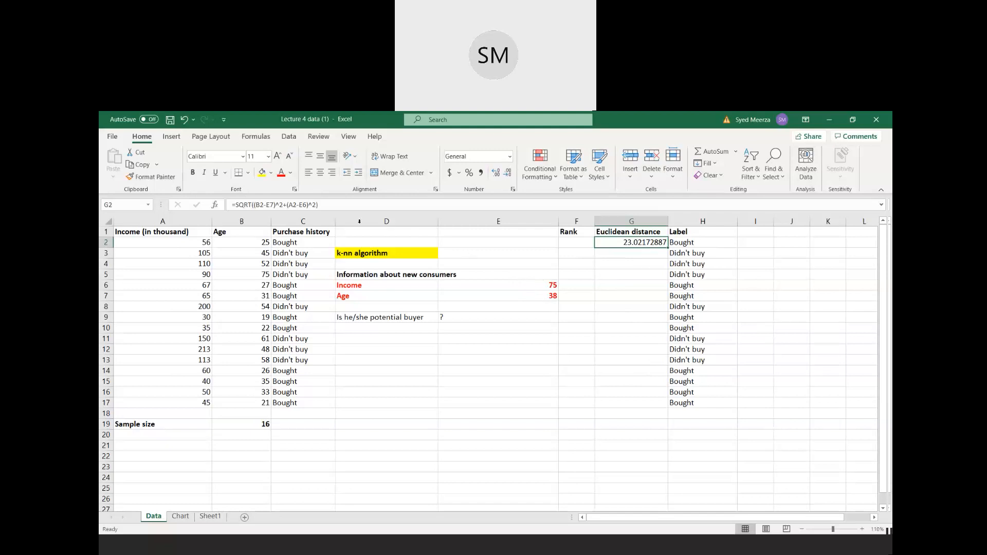
click(266, 205)
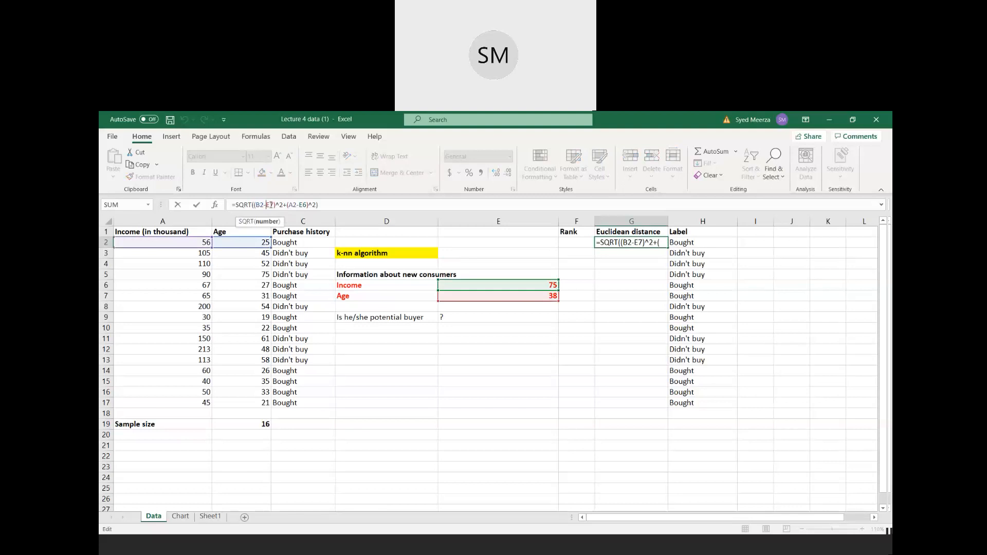
text($)
click(270, 205)
text($)
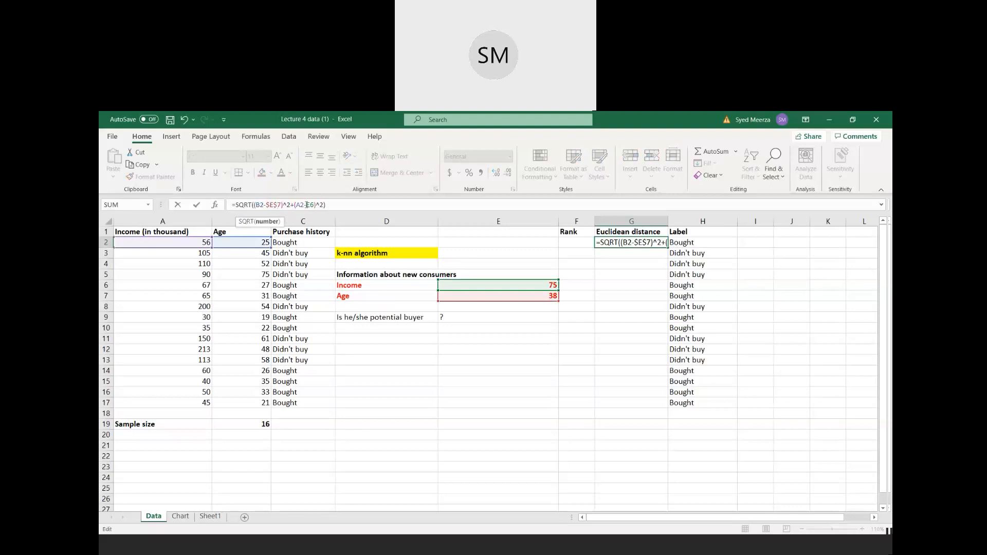
click(308, 205)
text($E$)
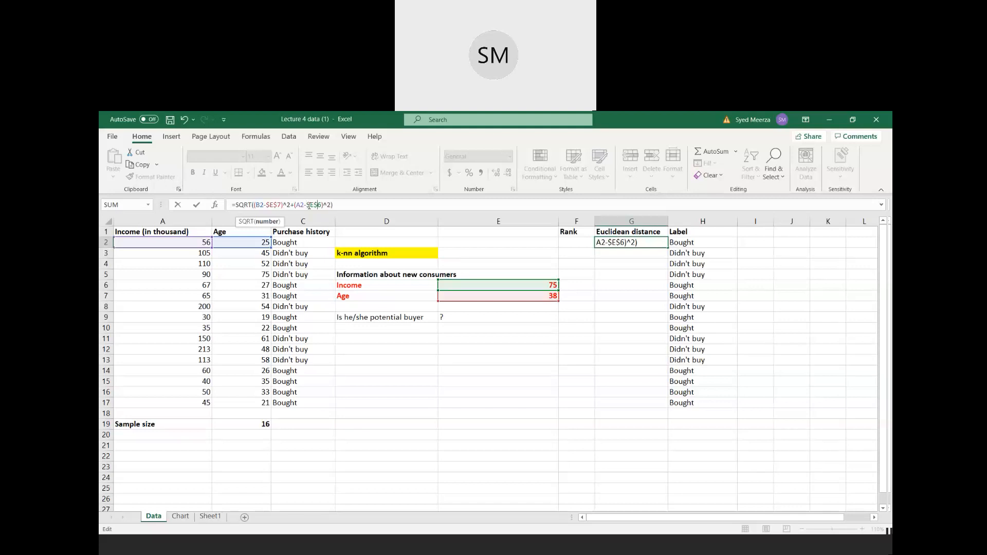
key(Return)
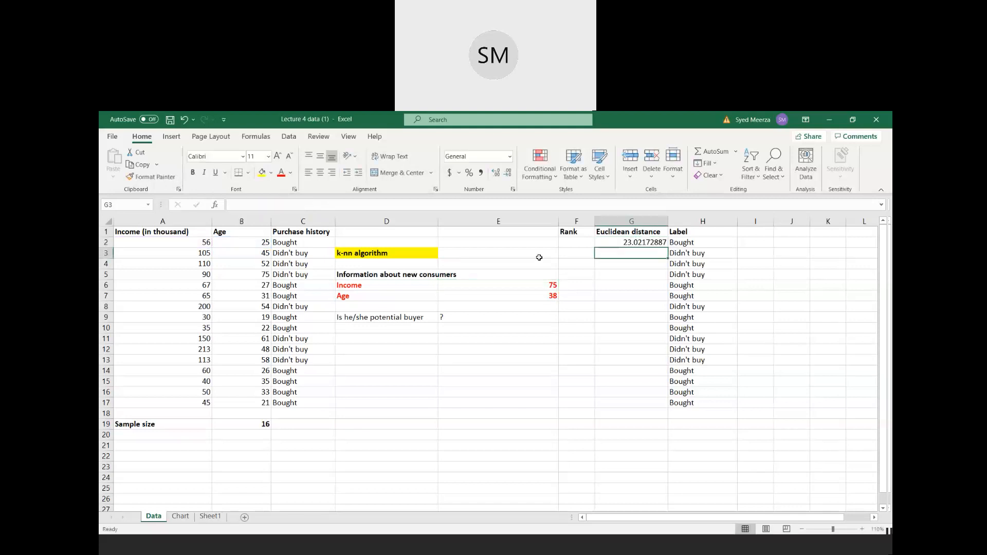
- Fill the Euclidean distance formula from G2 down to G17
click(645, 245)
drag(667, 247, 662, 407)
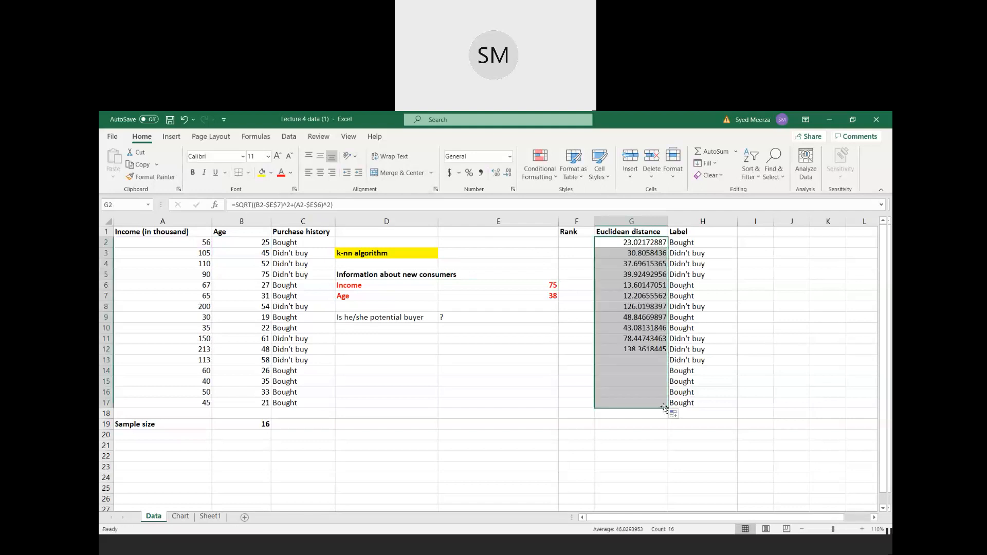
click(640, 321)
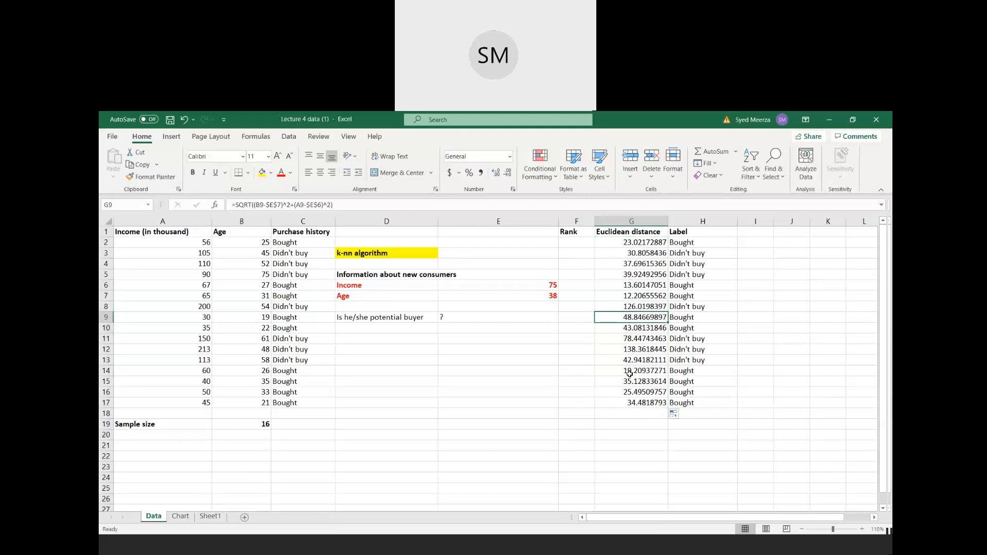
- Rank the first consumer's Euclidean distance in ascending order by entering =RANK(G2,G2:G17,1) in cell F2
click(579, 246)
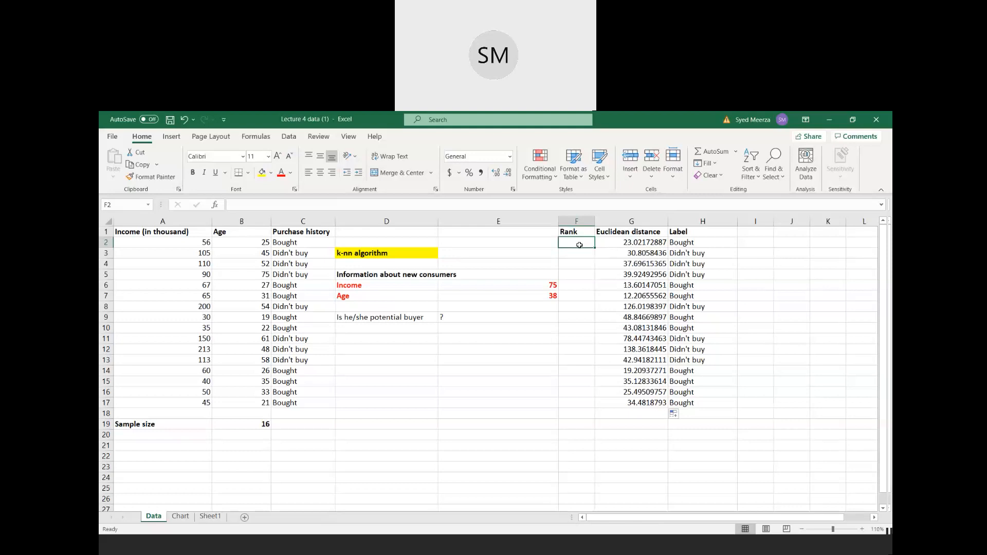
text(=)
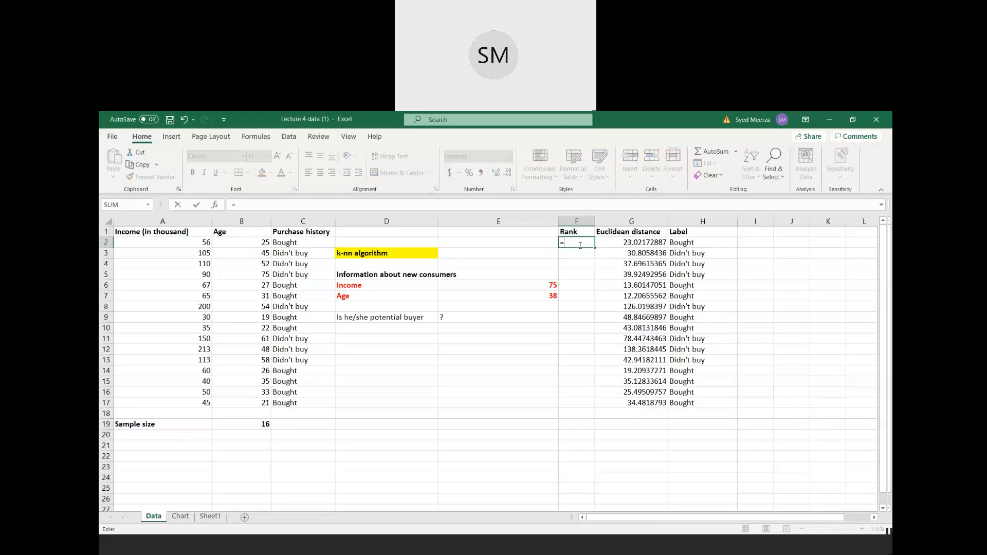
text(r)
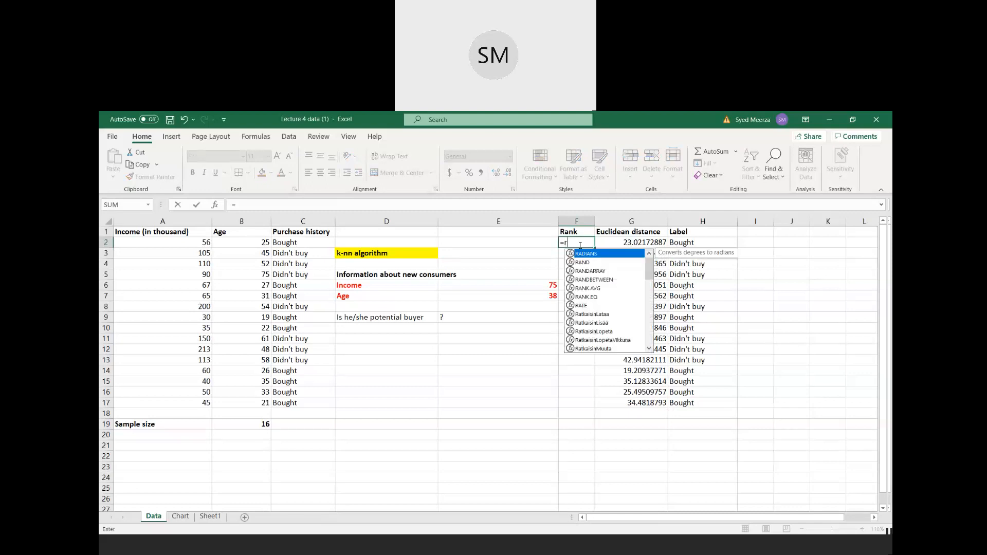
text(ank)
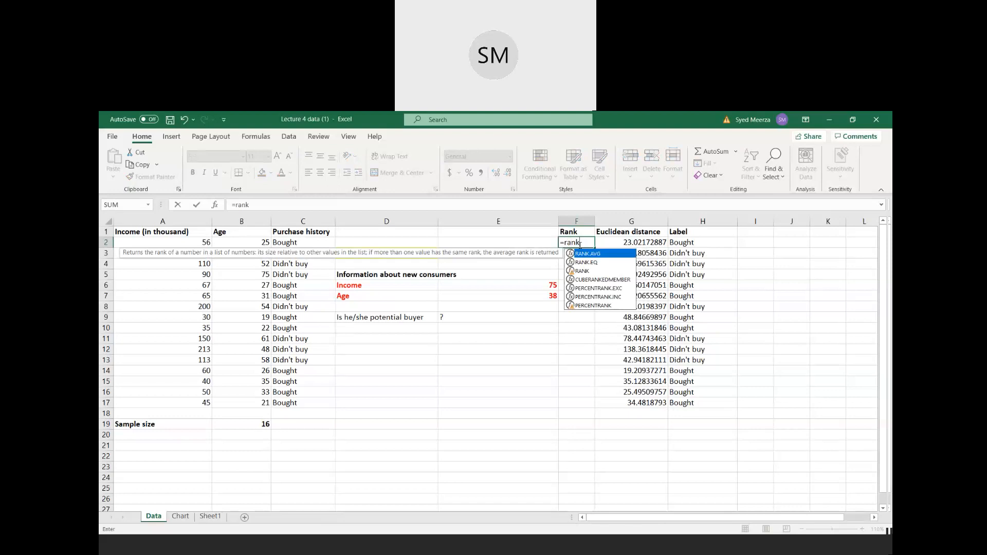
text(()
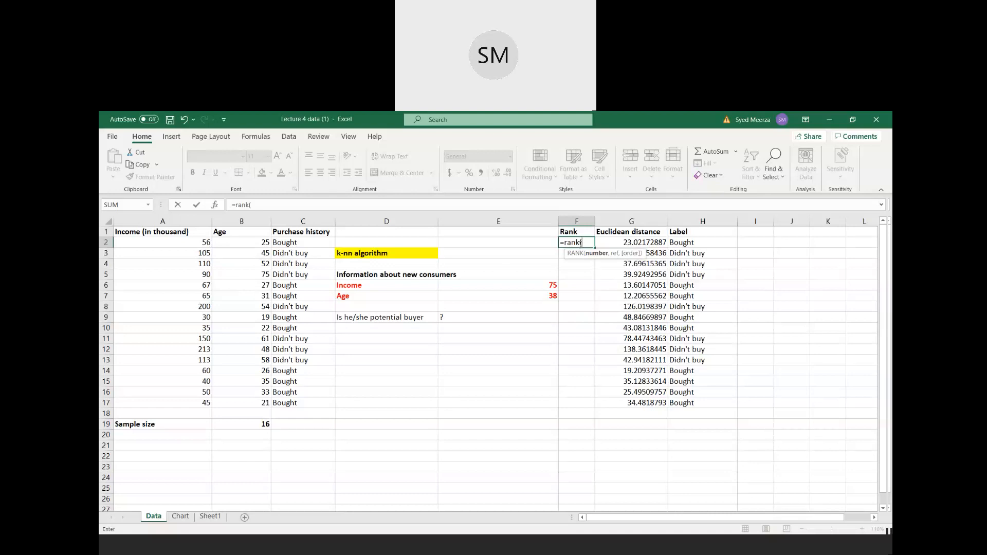
click(631, 242)
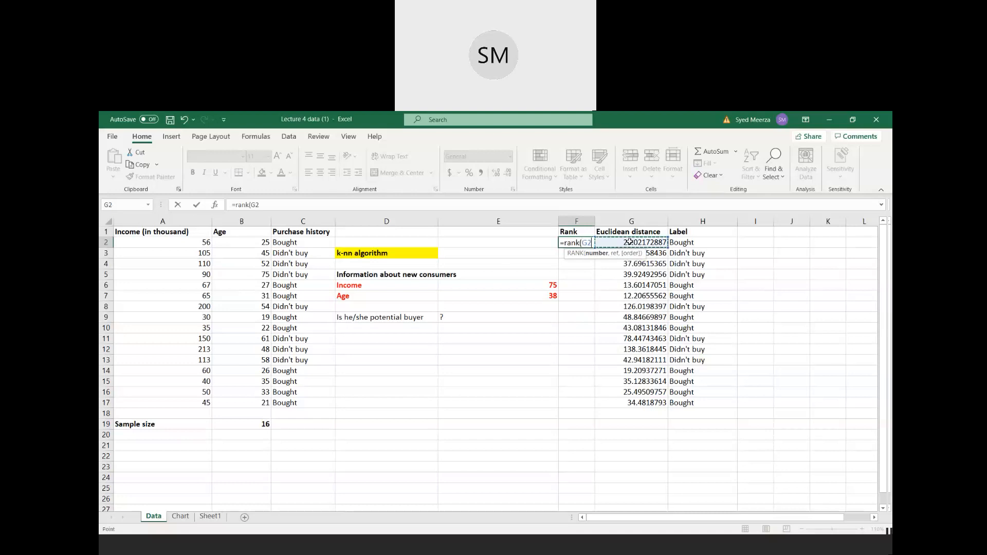
text(,)
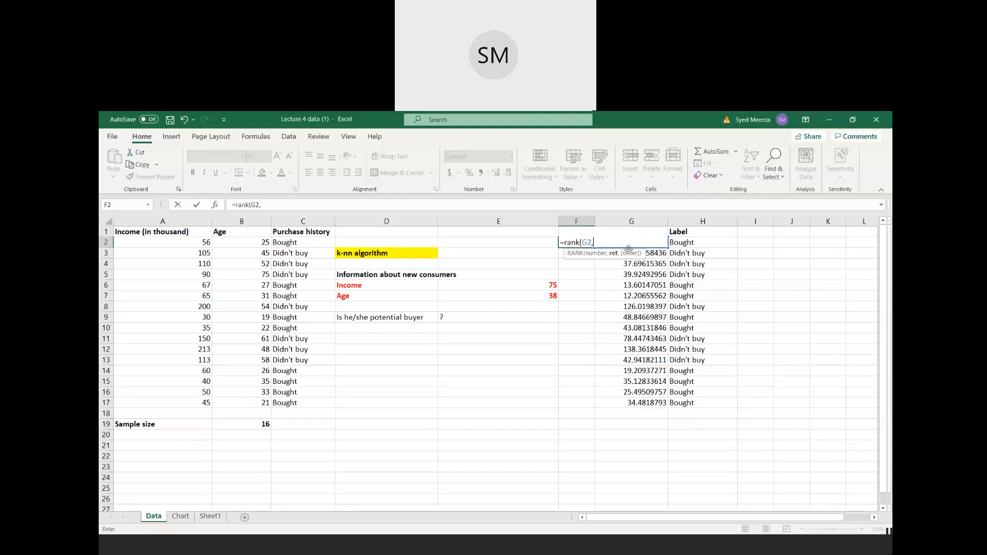
drag(620, 401, 636, 241)
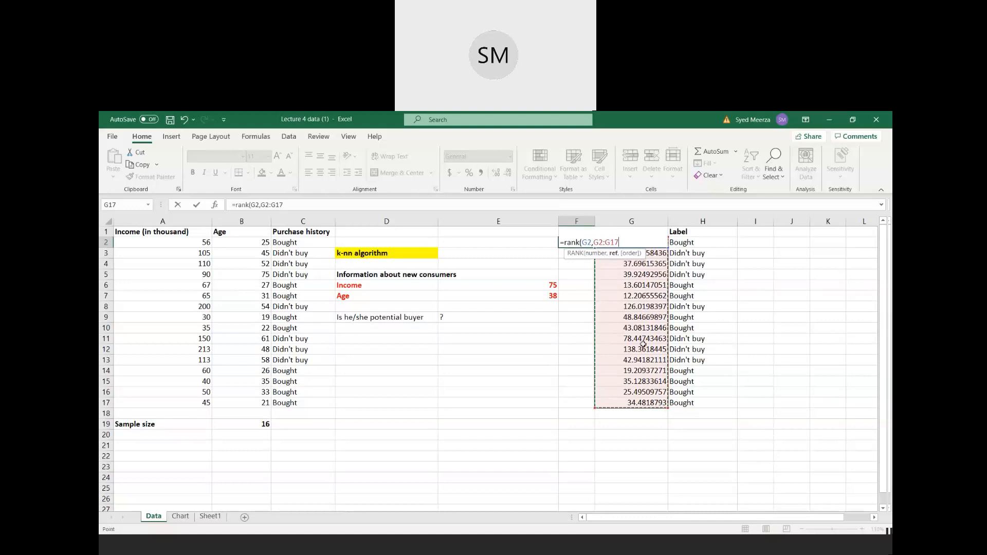
text(,)
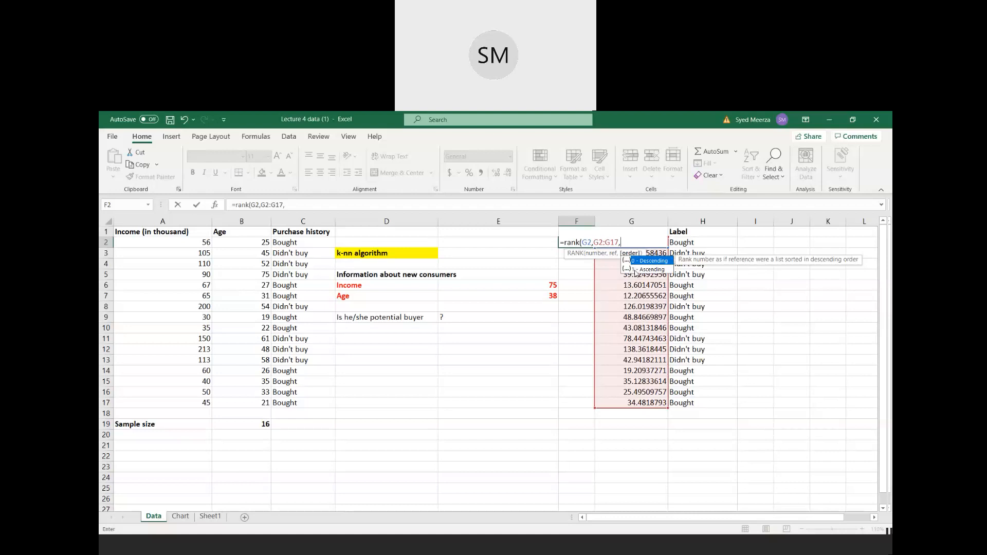
text(1))
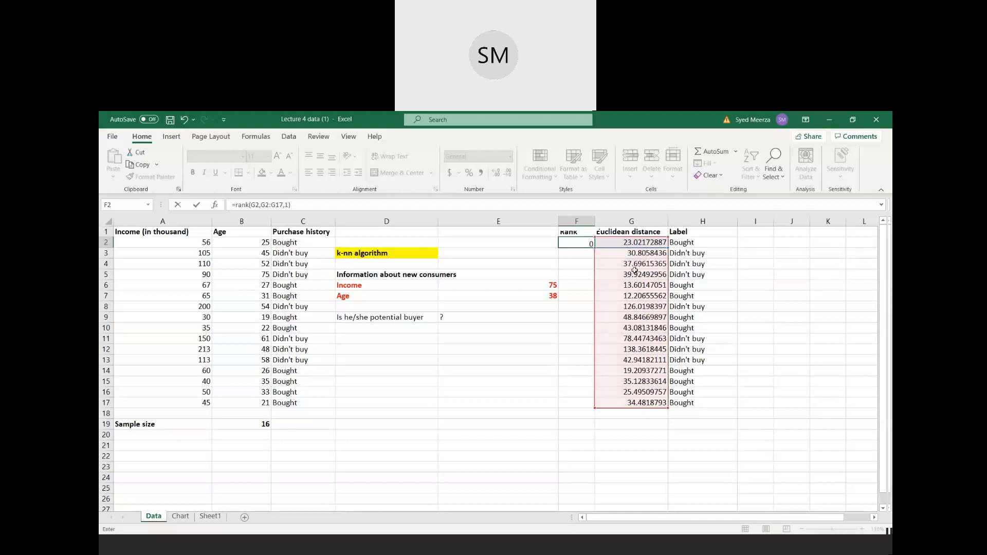
key(Return)
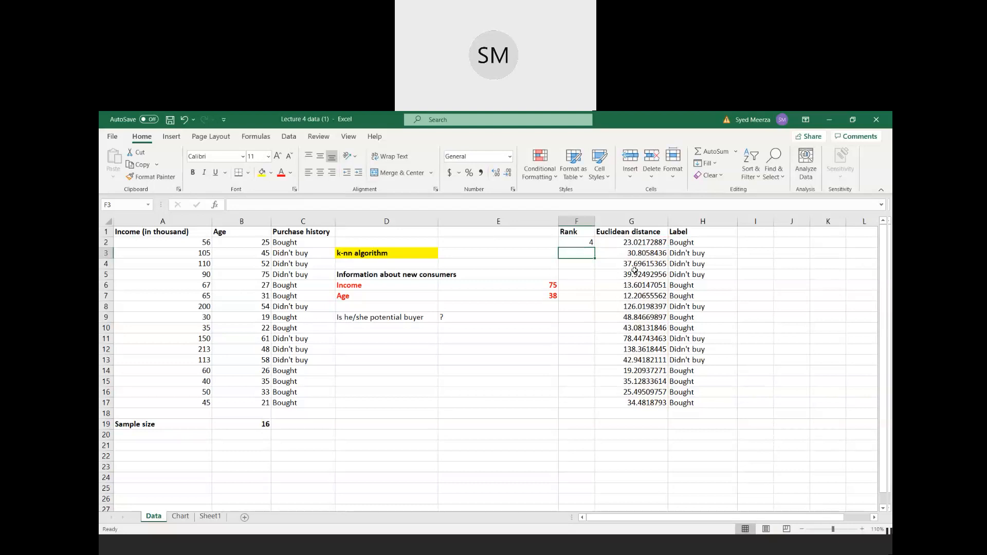
- Make the reference range in the F2 formula absolute, giving =RANK(G2,$G$2:$G$17,1)
click(588, 244)
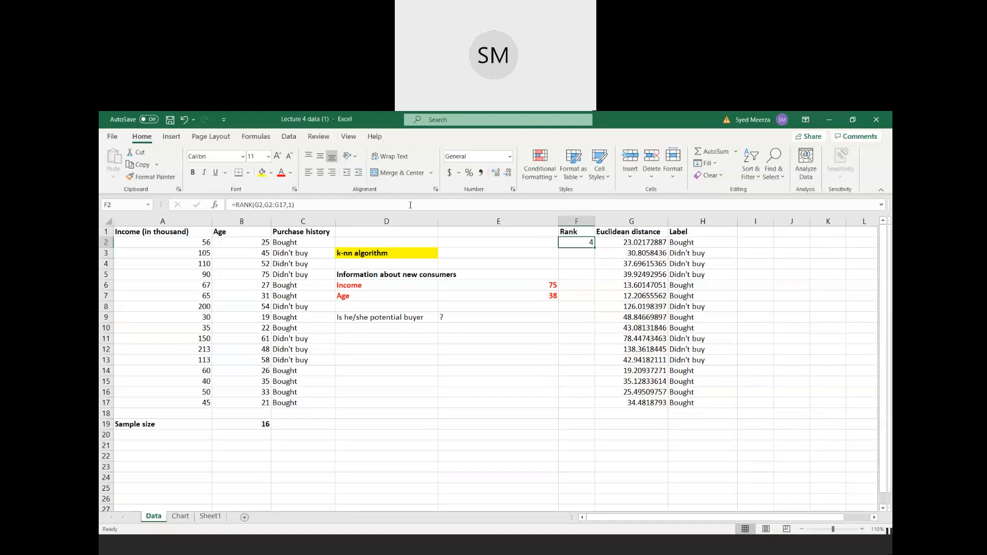
click(265, 204)
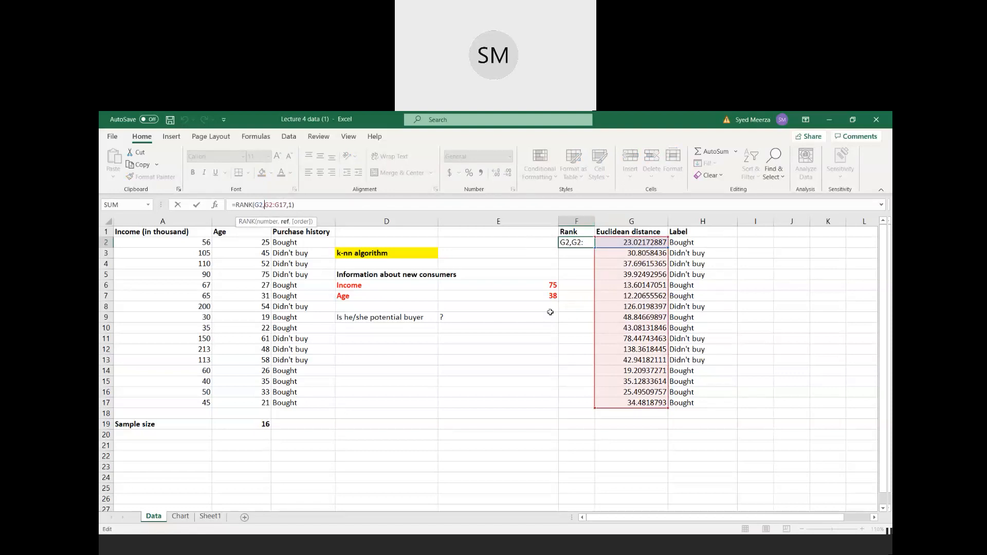
text($G$)
key(Right)
key(Right)
text($$)
key(Return)
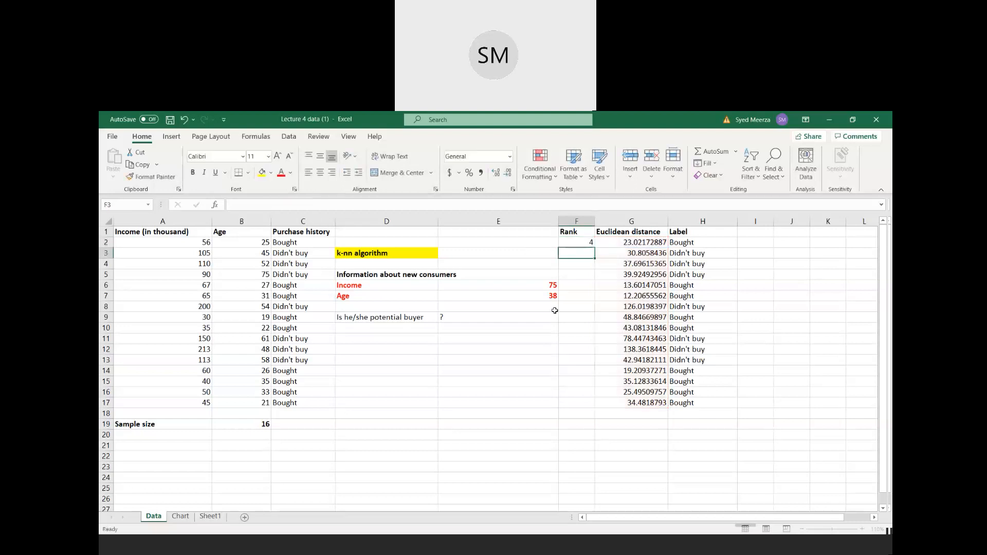
- Fill the rank formula from F2 down to F17
click(589, 243)
drag(593, 248, 591, 405)
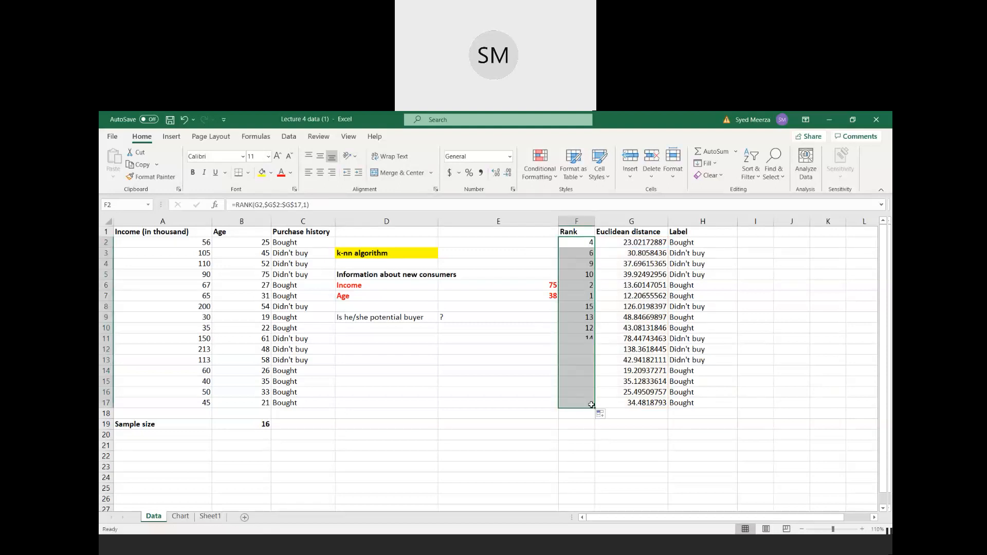
click(582, 372)
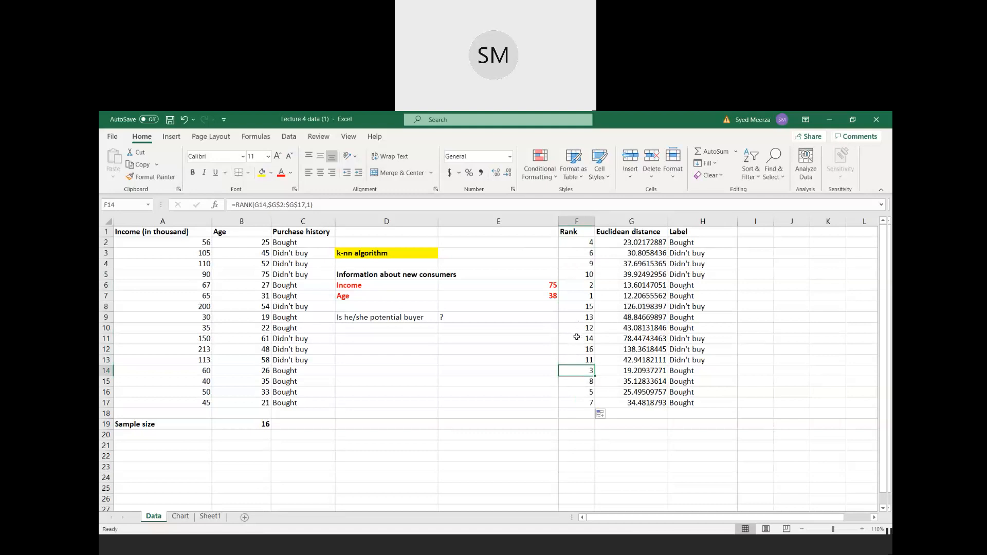
click(583, 306)
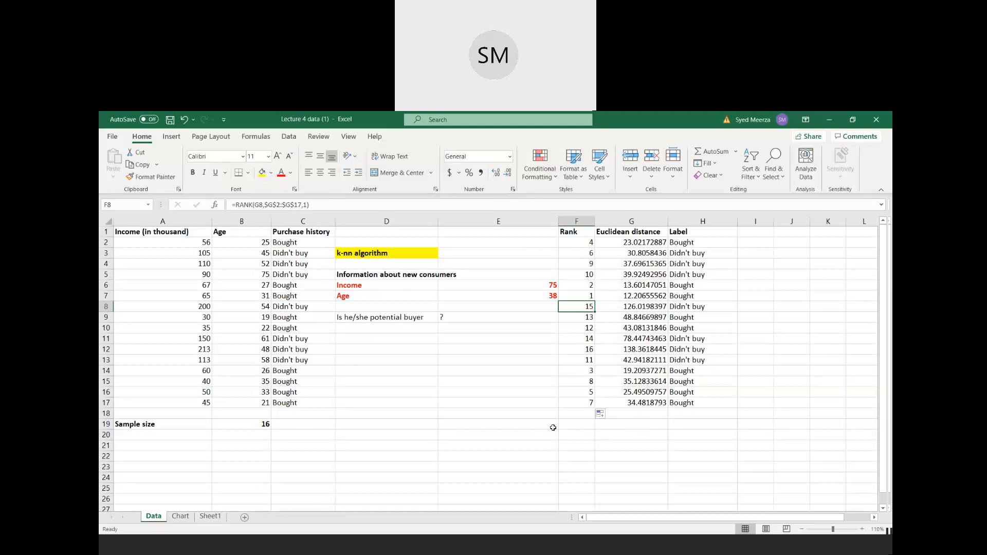
- Label cell A20 as k and calculate it in B20 as the square root of the sample size with =SQRT(B19)
click(147, 435)
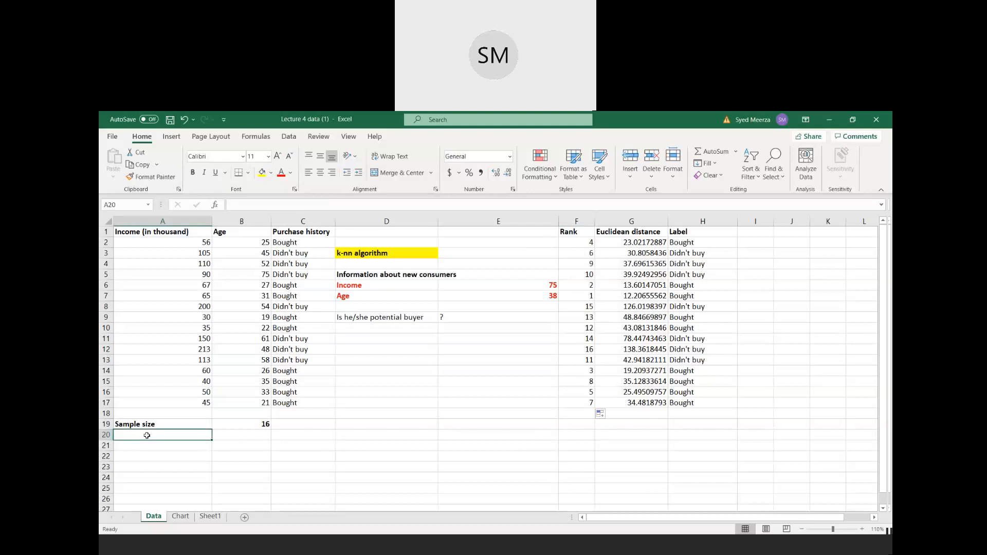
text(k)
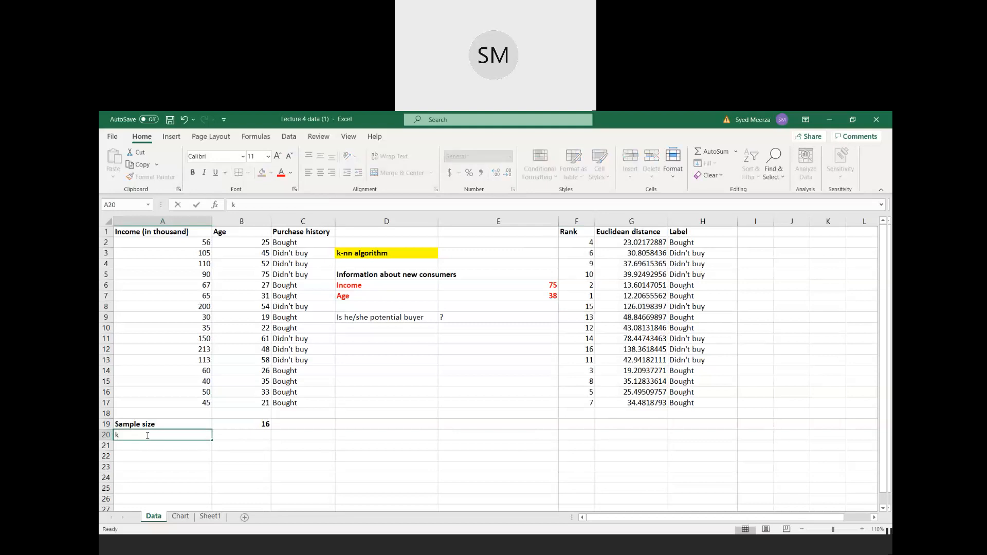
key(Tab)
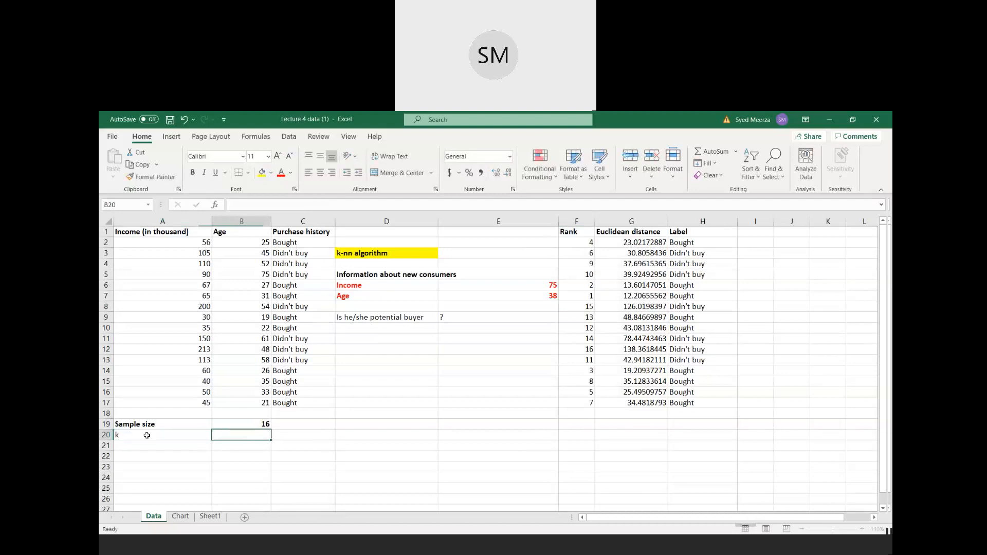
text(=S)
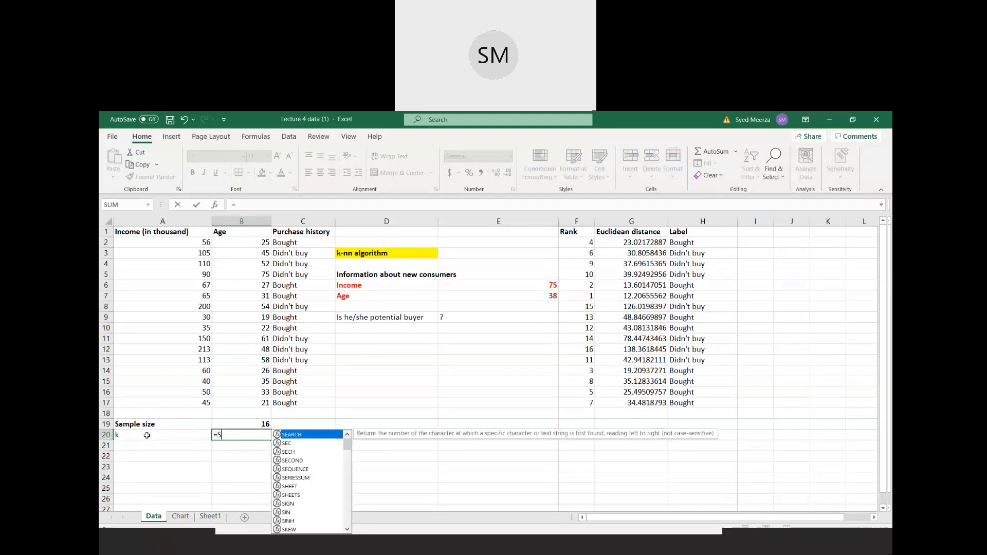
text(qrt)
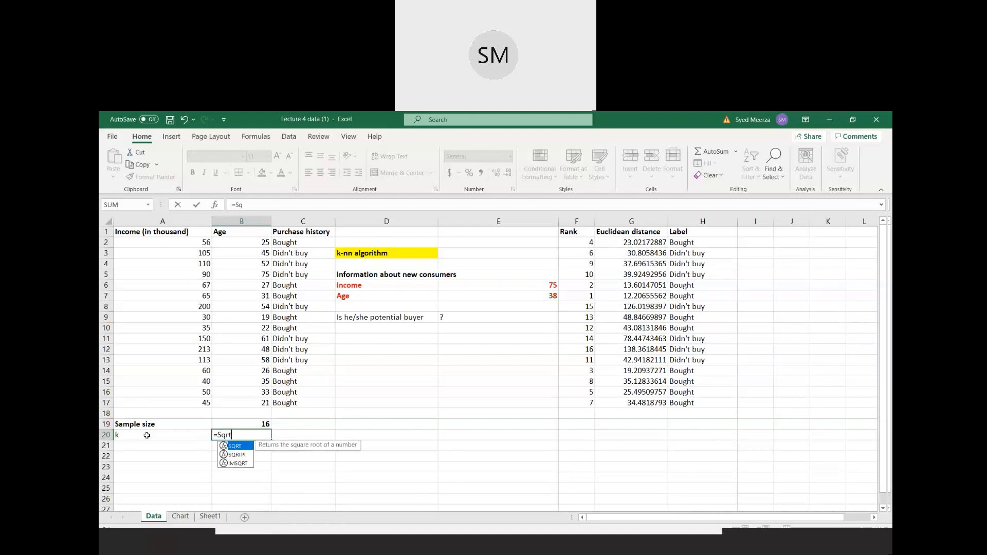
double_click(239, 446)
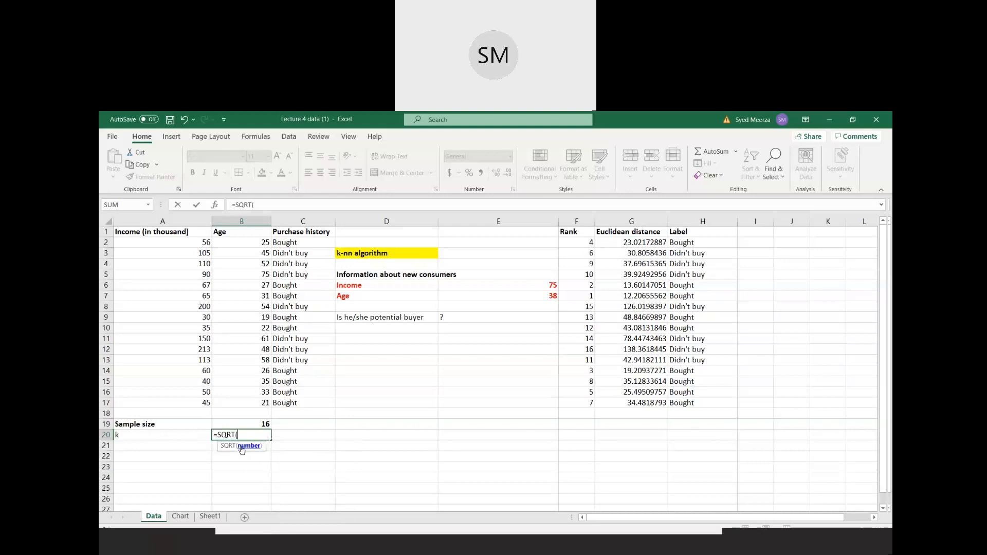
click(261, 424)
text())
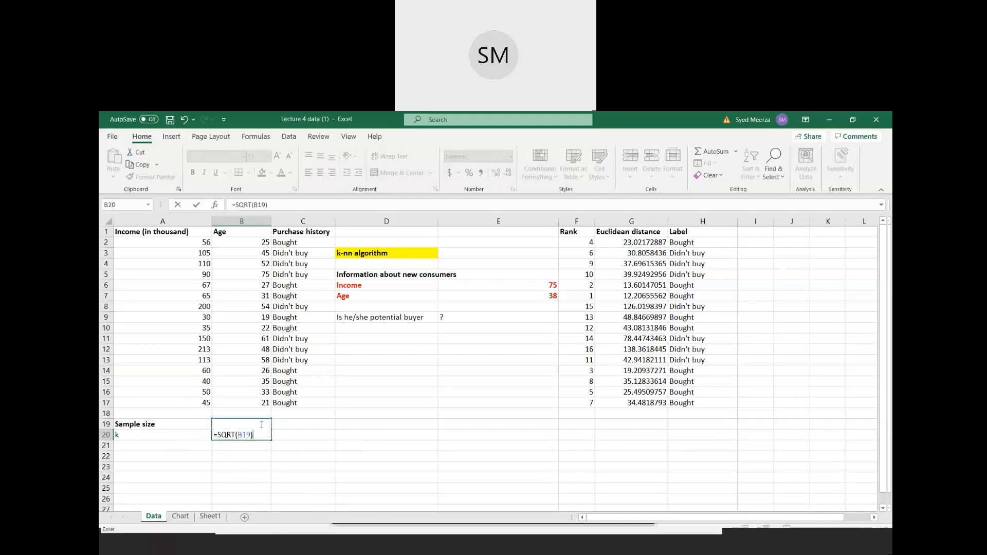
key(Return)
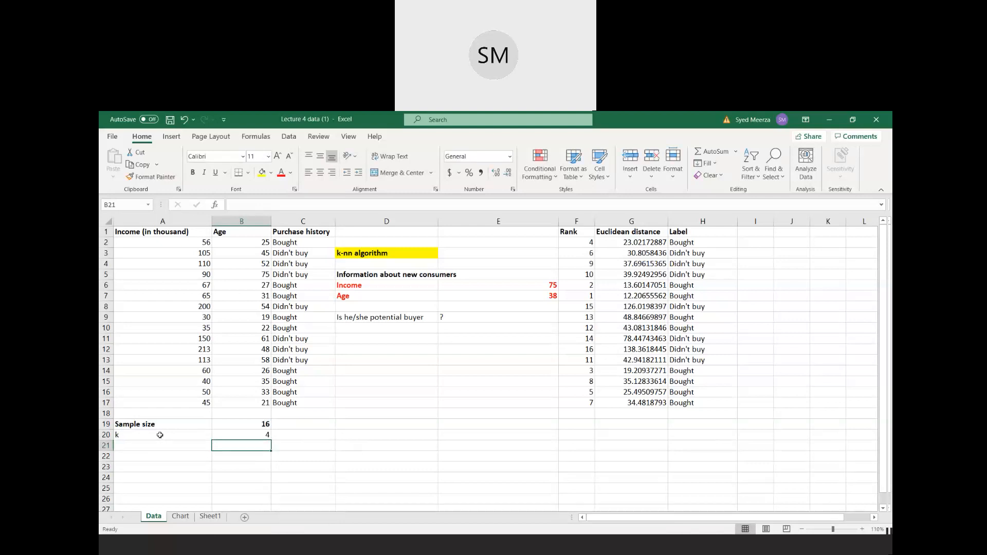
click(252, 435)
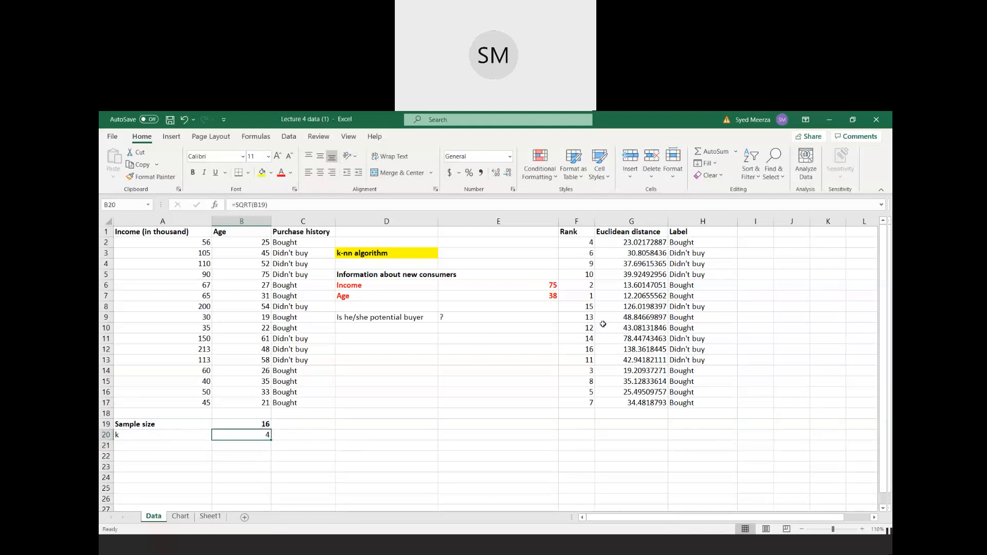
- Add a k column headed in I1 and list the values 1, 2, 3 and 4 in I2 to I5
click(762, 229)
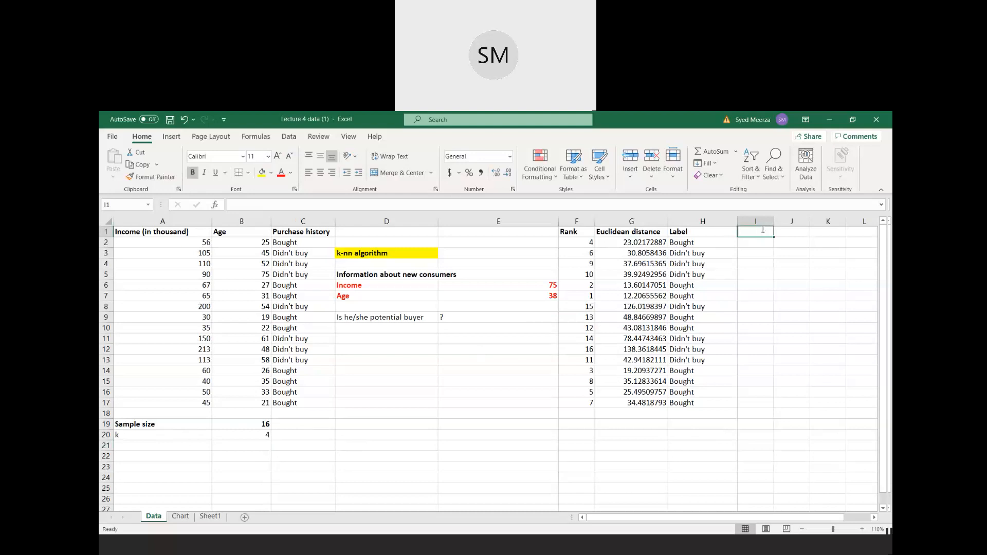
text(k)
key(Return)
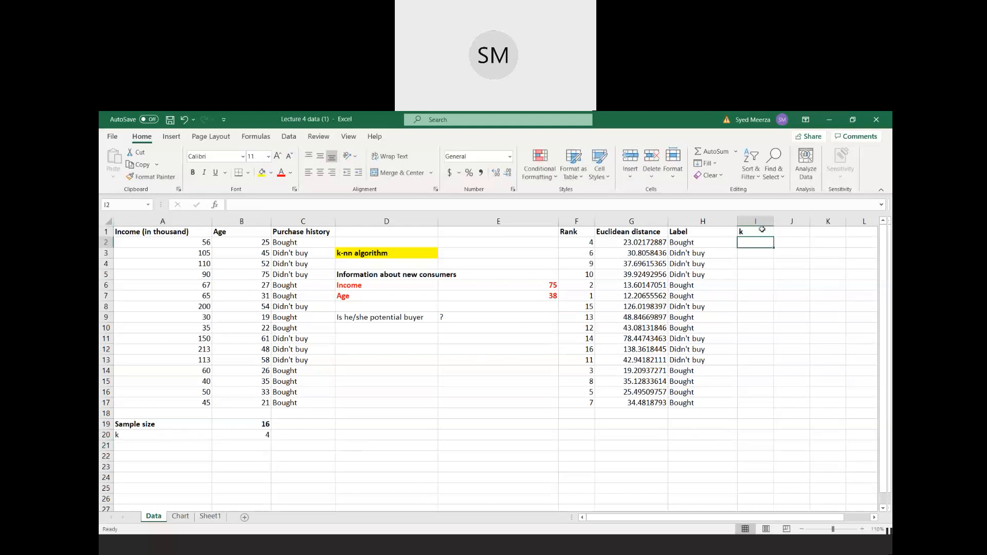
text(1)
key(Return)
text(2)
key(Return)
text(3)
key(Return)
text(4)
key(Return)
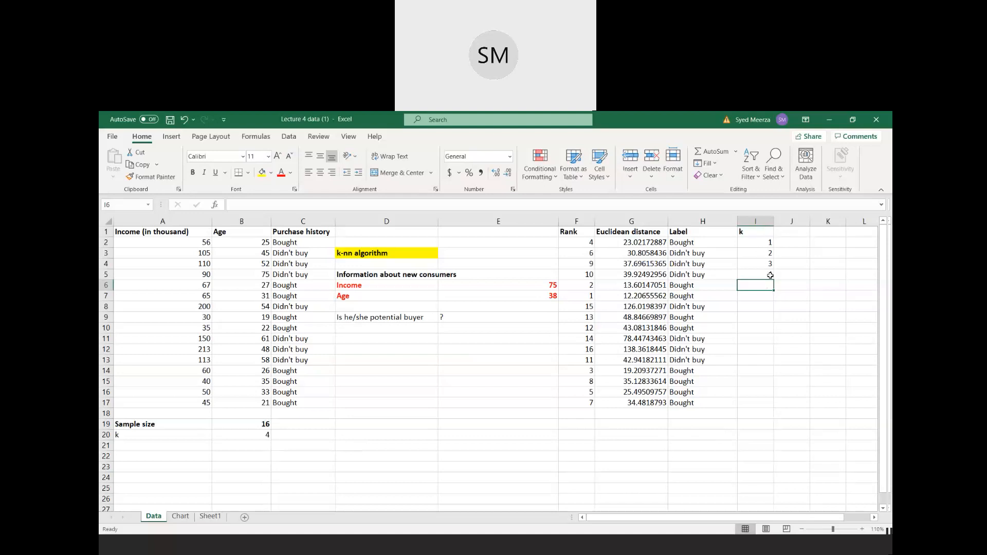
- Enter the heading "label" in cell J1 beside the k column
click(796, 233)
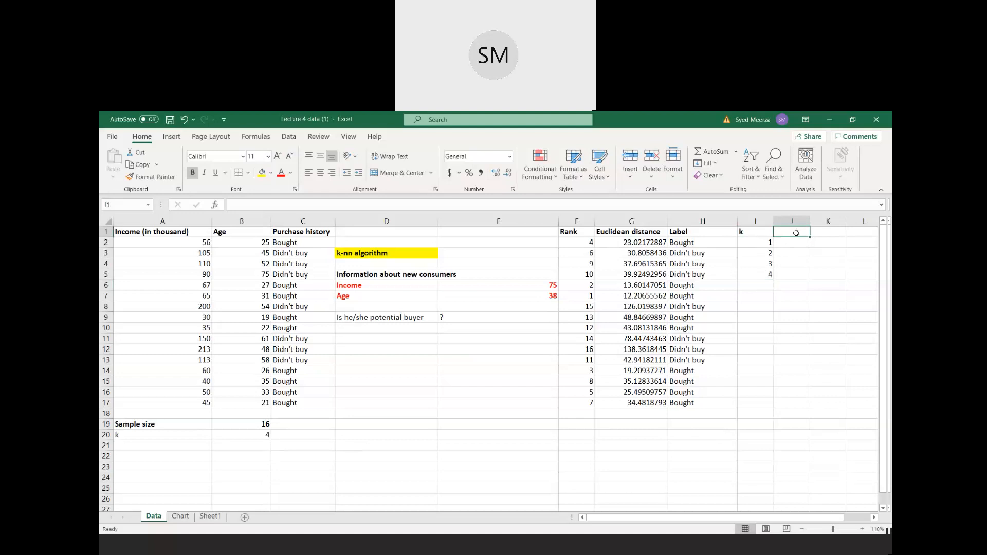
text(label)
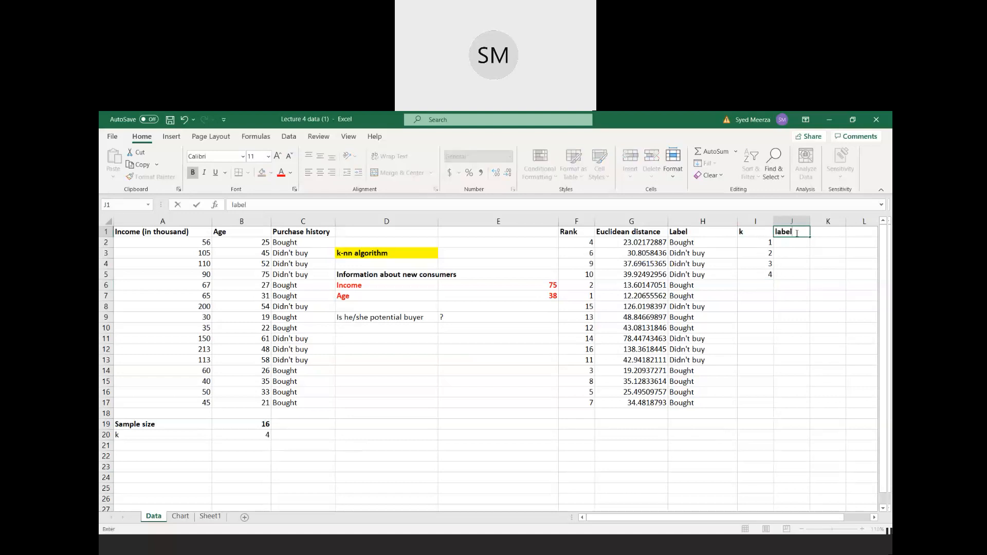
key(Return)
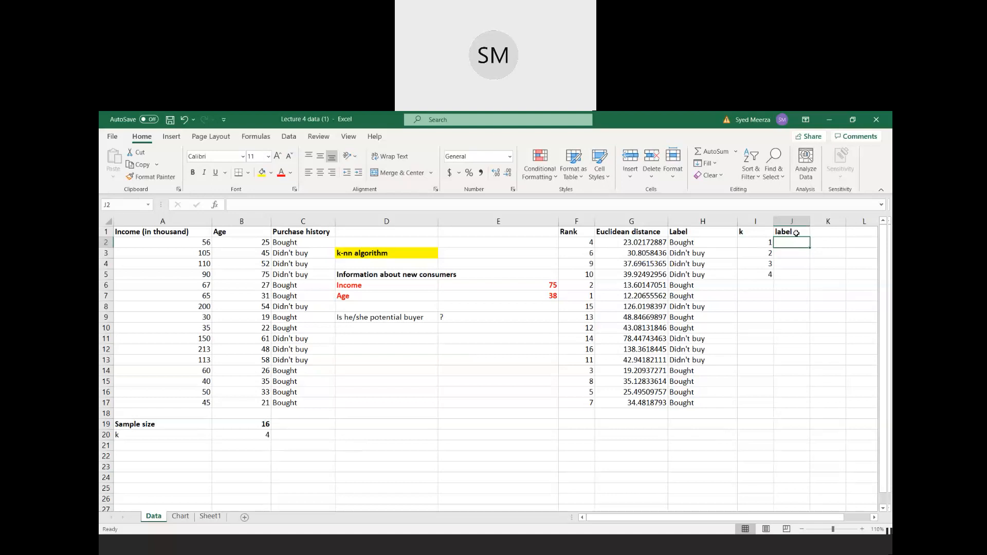
- Look up the label for the first k value in J2 with =VLOOKUP(I2,F2:H17,3,FALSE)
text(=)
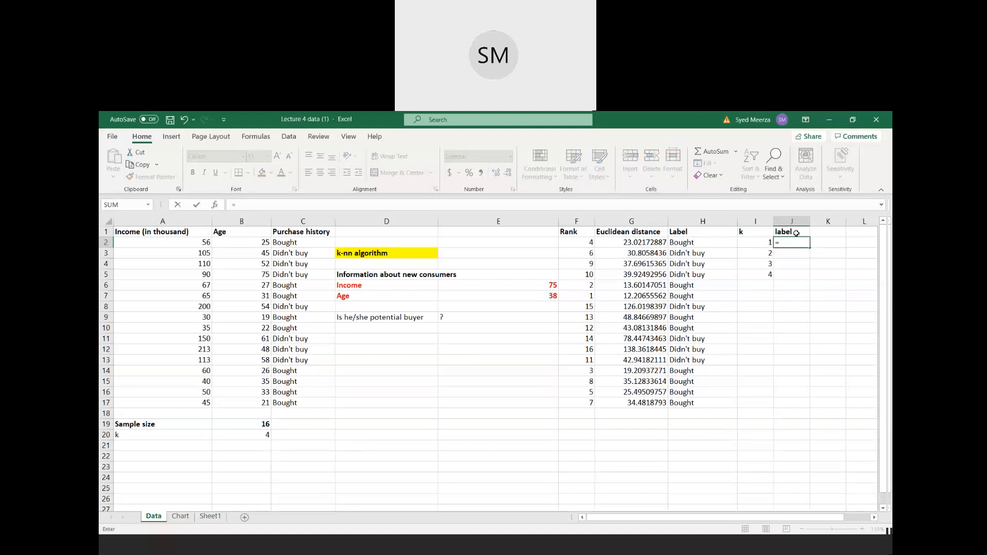
text(vlo)
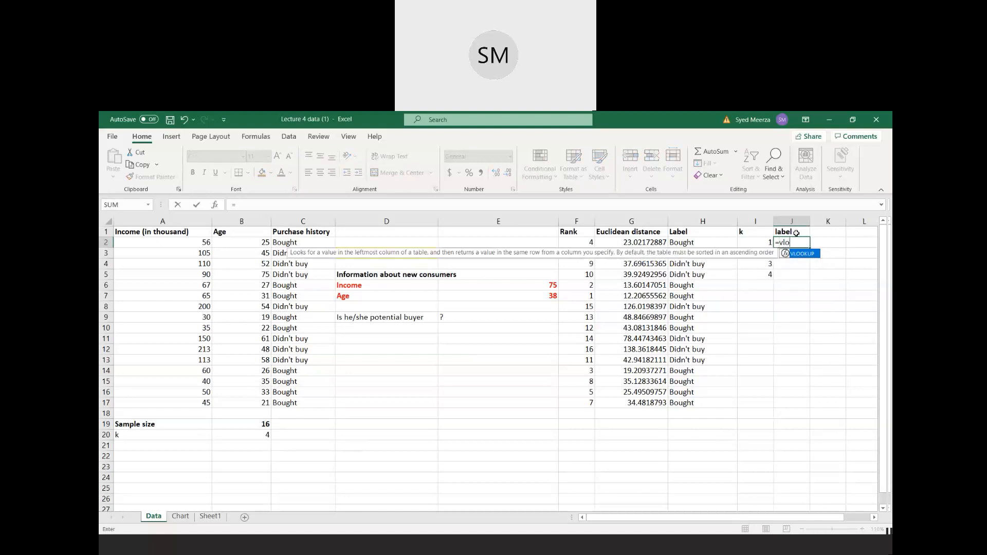
text(okup()
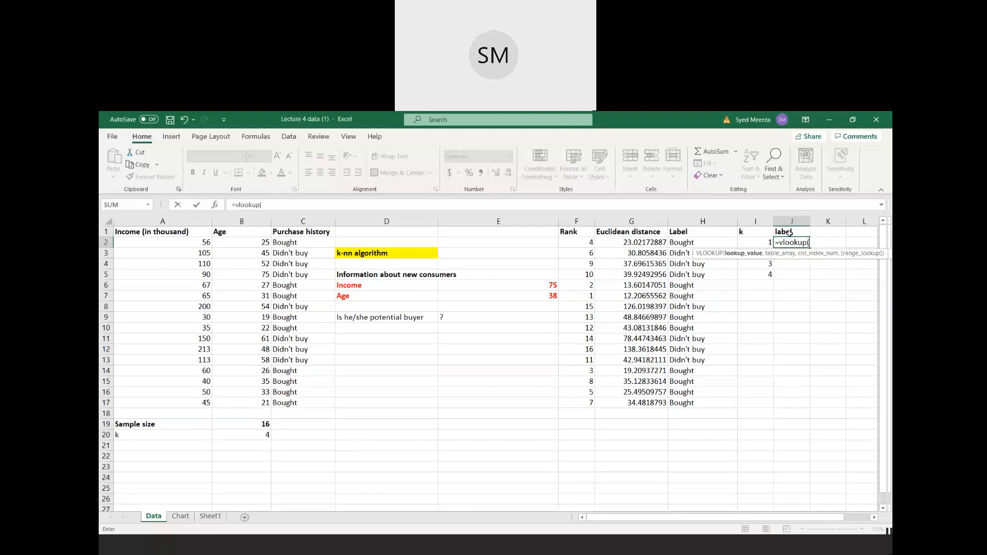
click(759, 242)
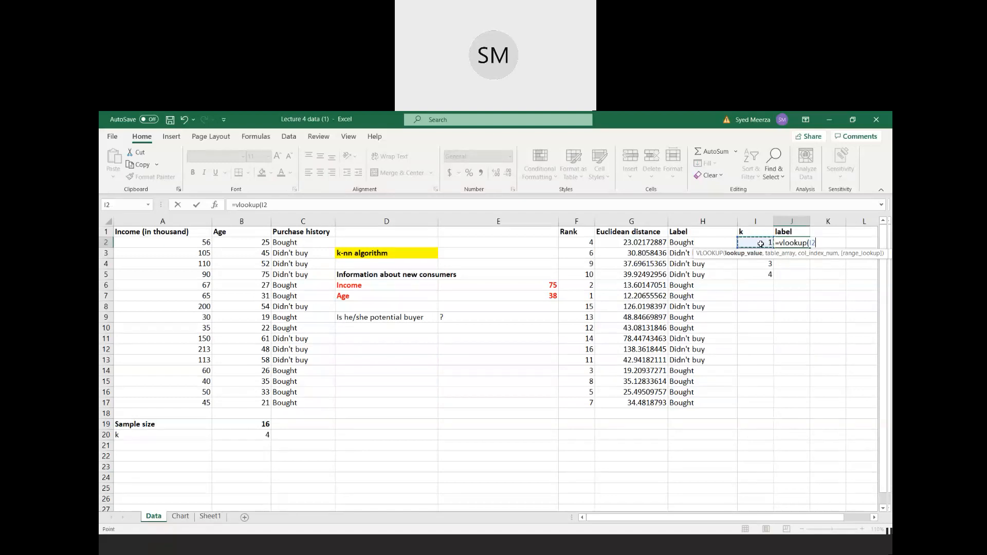
text(,)
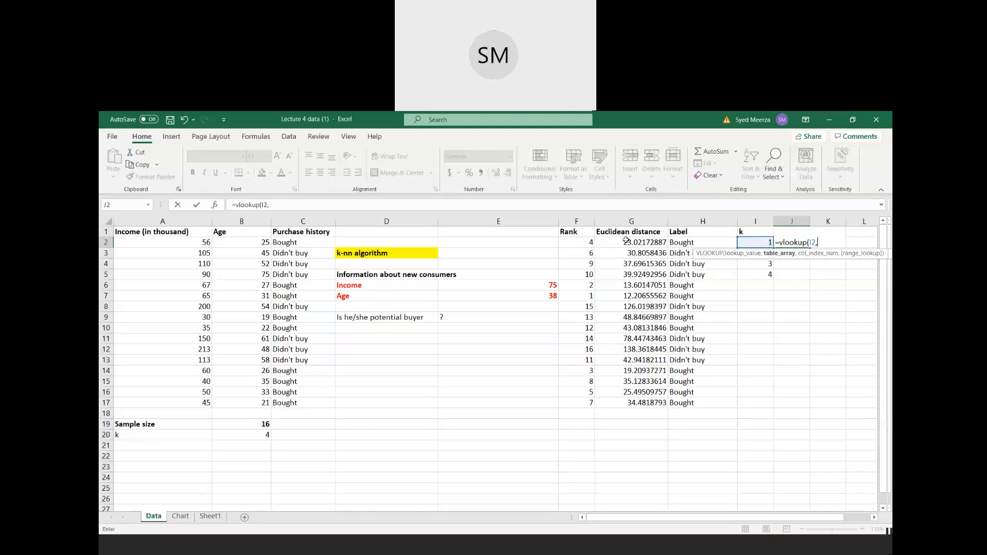
click(574, 242)
drag(610, 248, 683, 404)
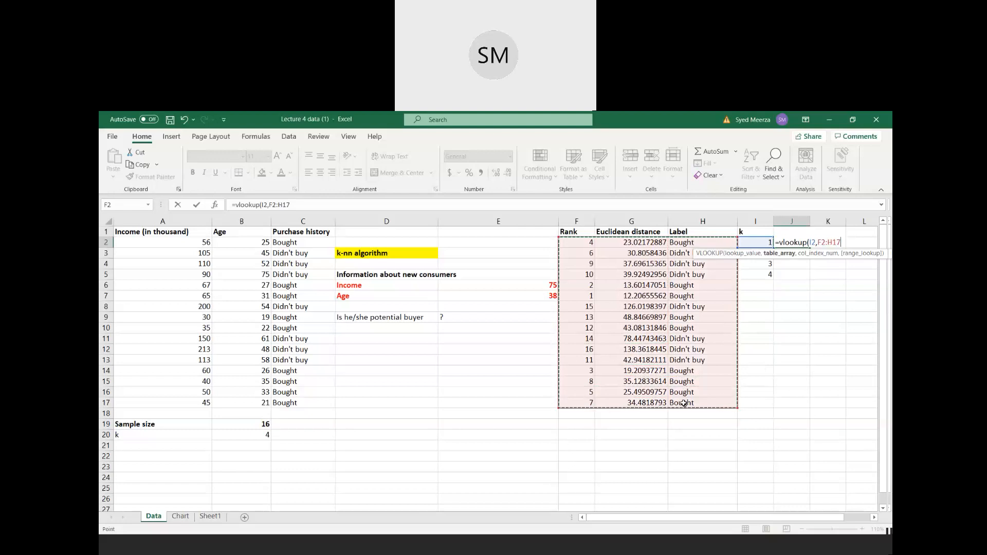
text(,3)
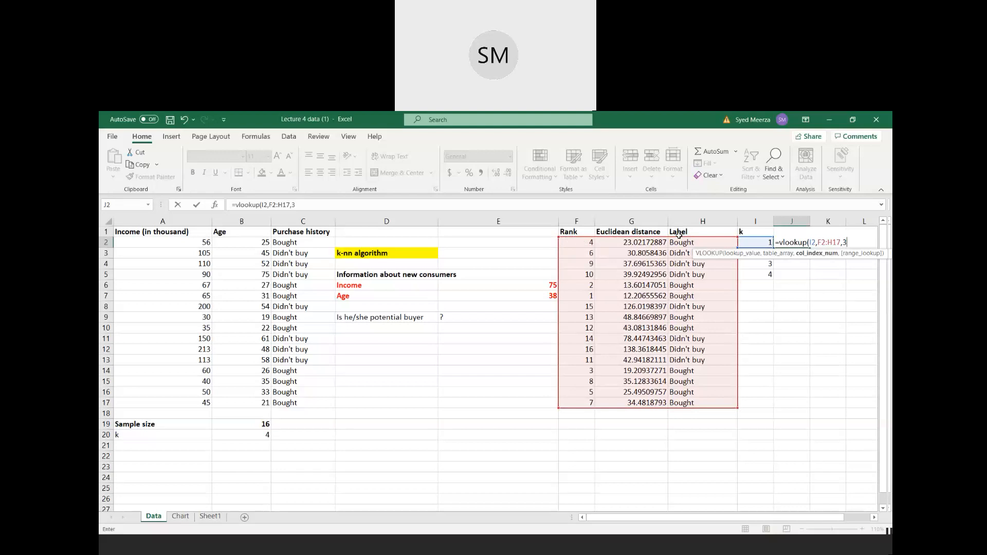
text(,)
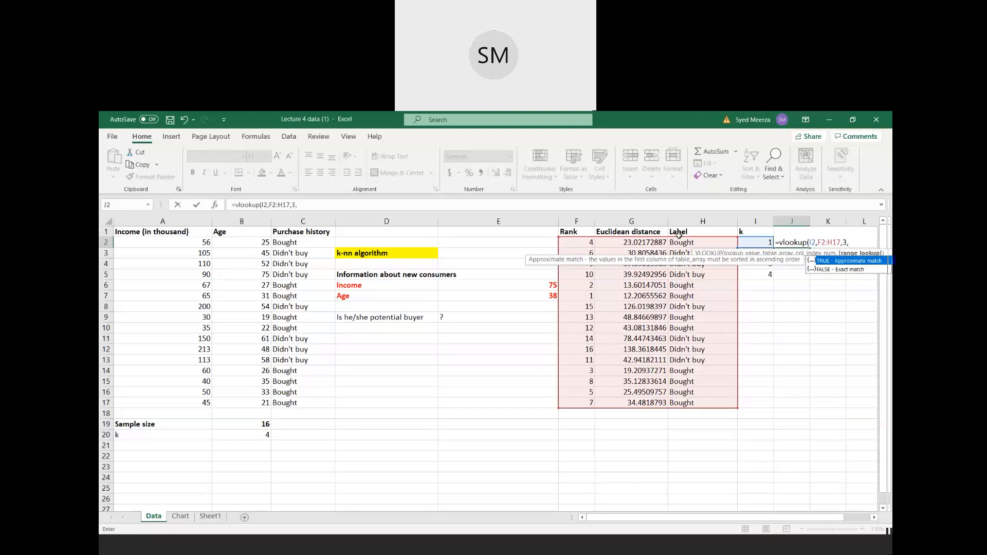
text(false))
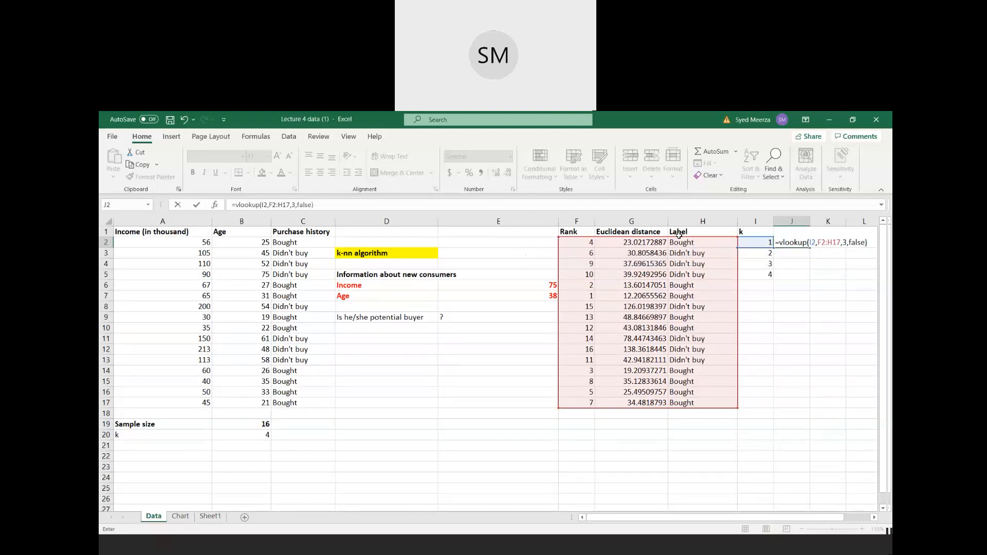
key(Return)
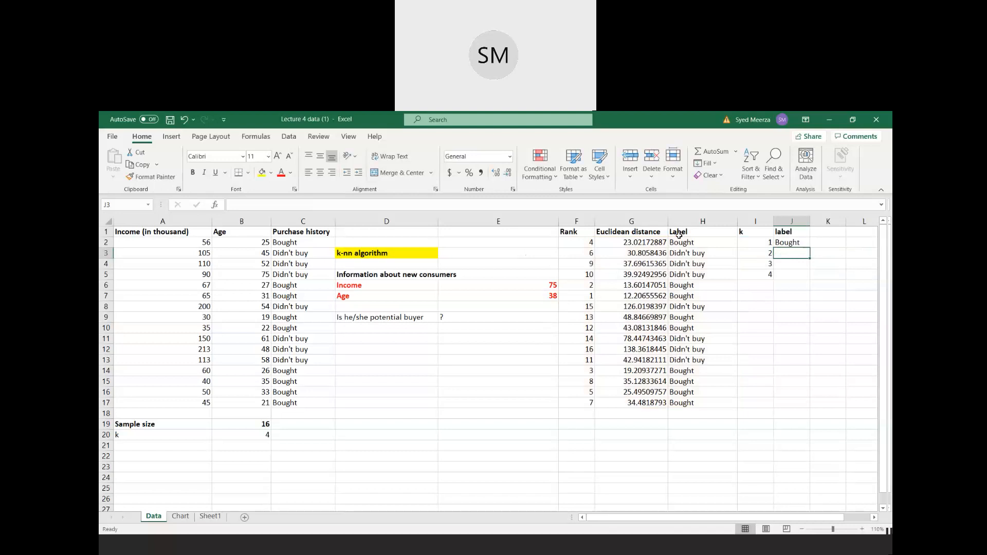
- Make the lookup table range in J2's VLOOKUP formula absolute as $F$2:$H$17
click(796, 242)
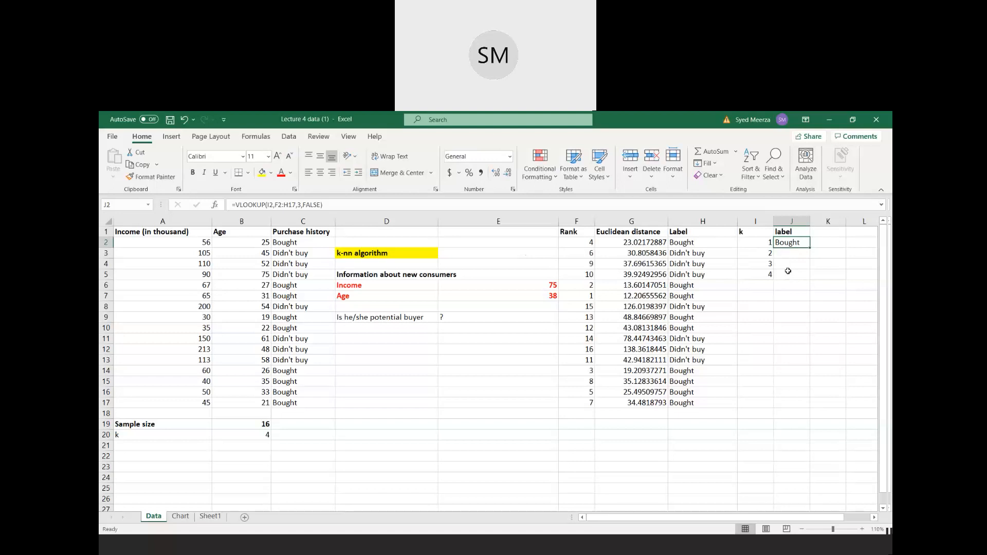
click(276, 205)
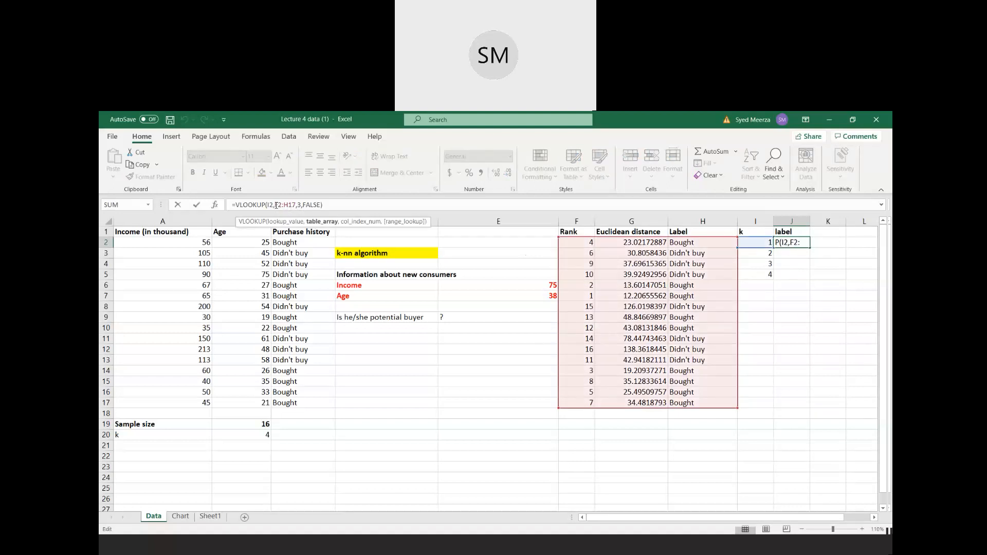
text($F)
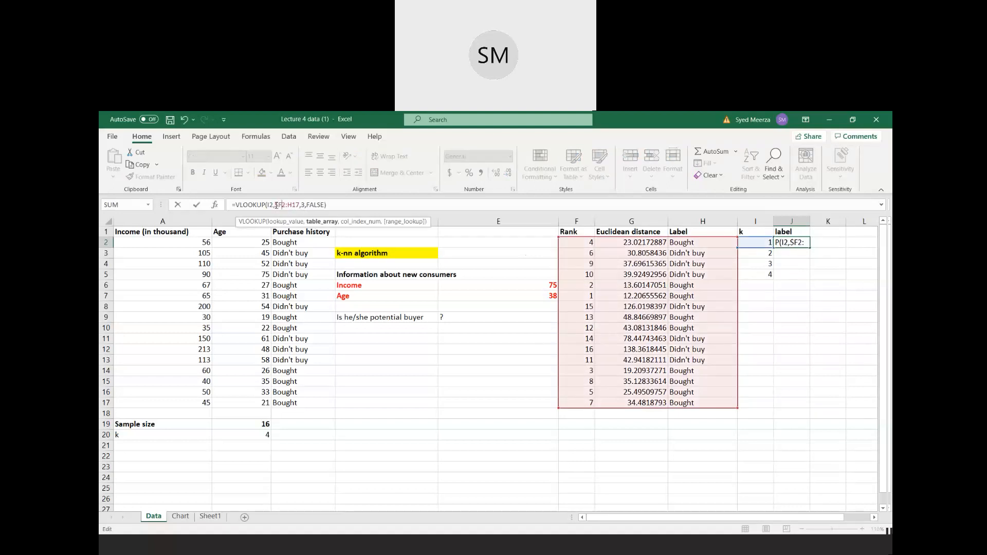
text($2:$H$)
key(Return)
- Fill the label lookup formula from J2 down to J5
click(781, 245)
drag(809, 249, 809, 280)
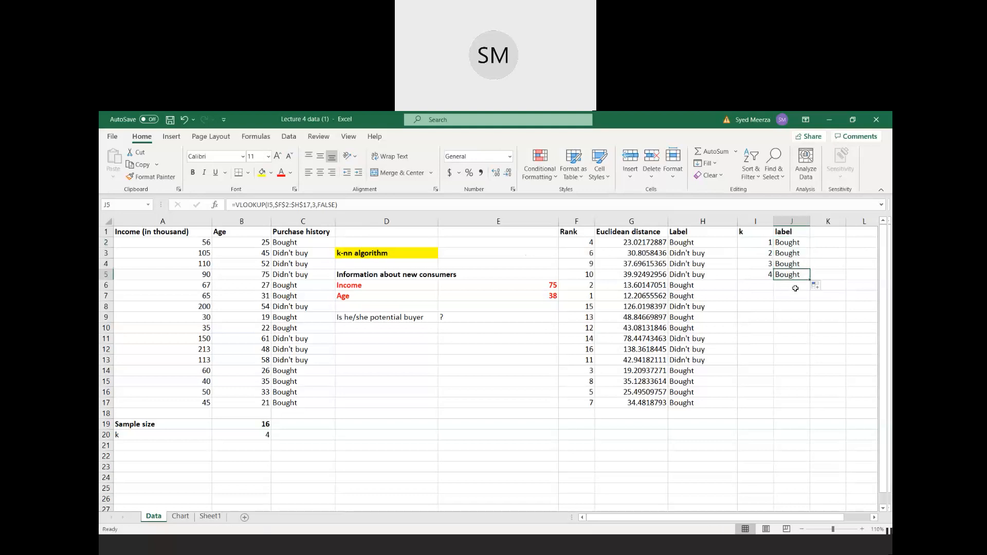
click(795, 294)
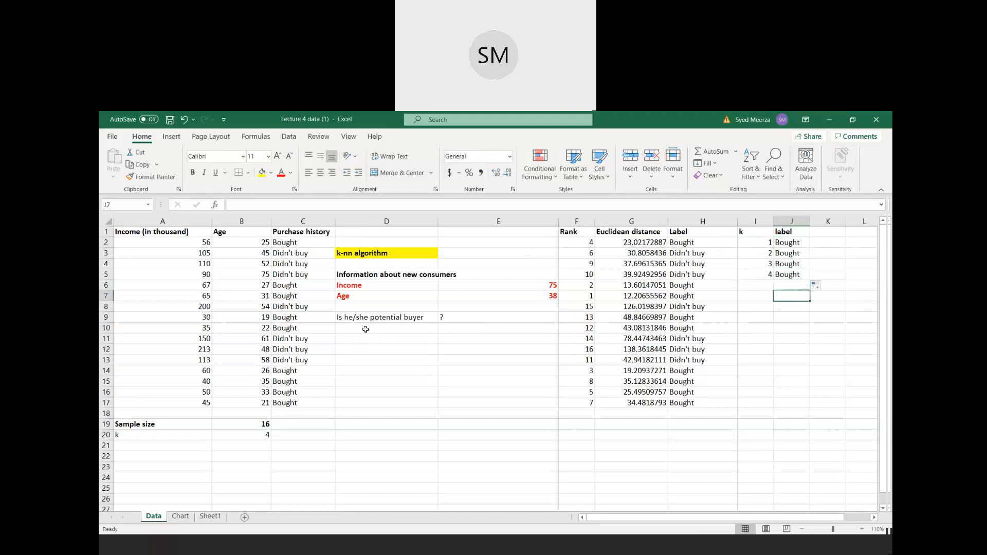
- Replace the question mark in E9 with YES as the potential-buyer answer and make it bold
click(441, 319)
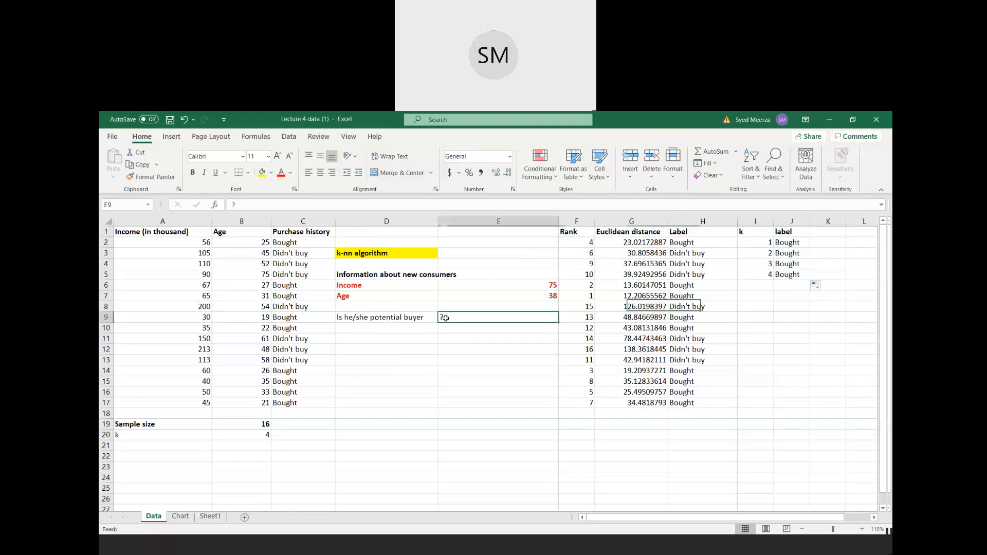
key(BackSpace)
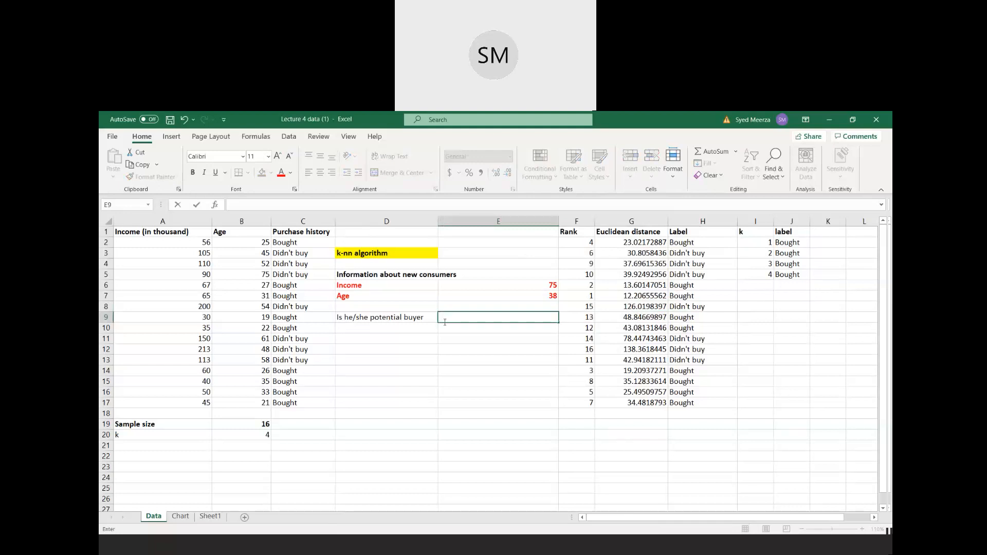
text(YES)
key(Return)
click(445, 319)
click(193, 172)
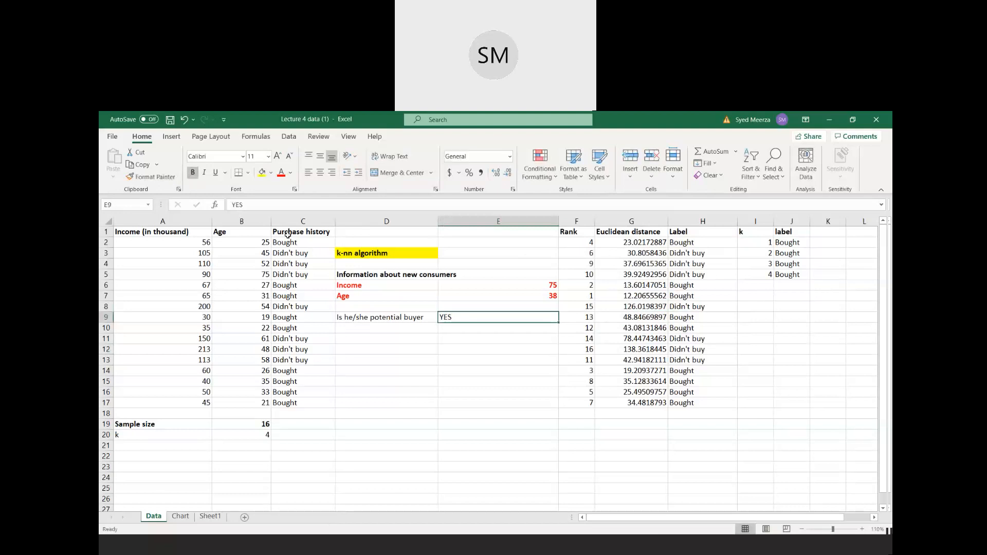
click(455, 350)
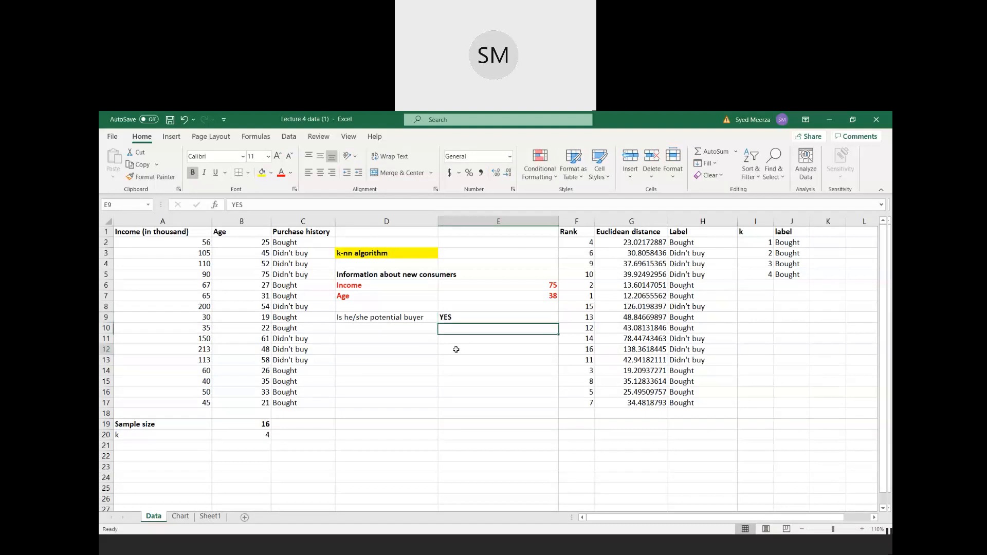
click(460, 320)
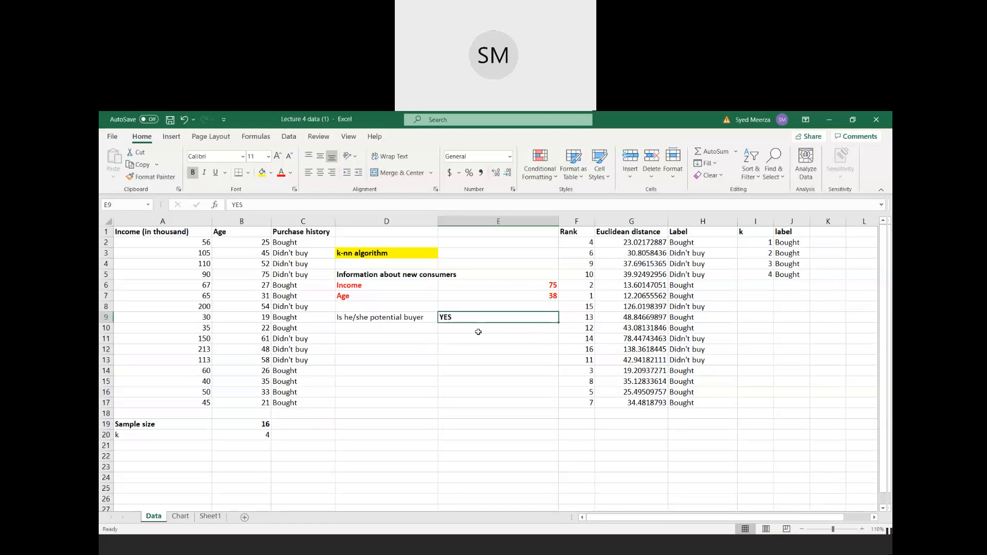
- Extend the k list with the values 5 and 6 in I6 and I7
click(768, 285)
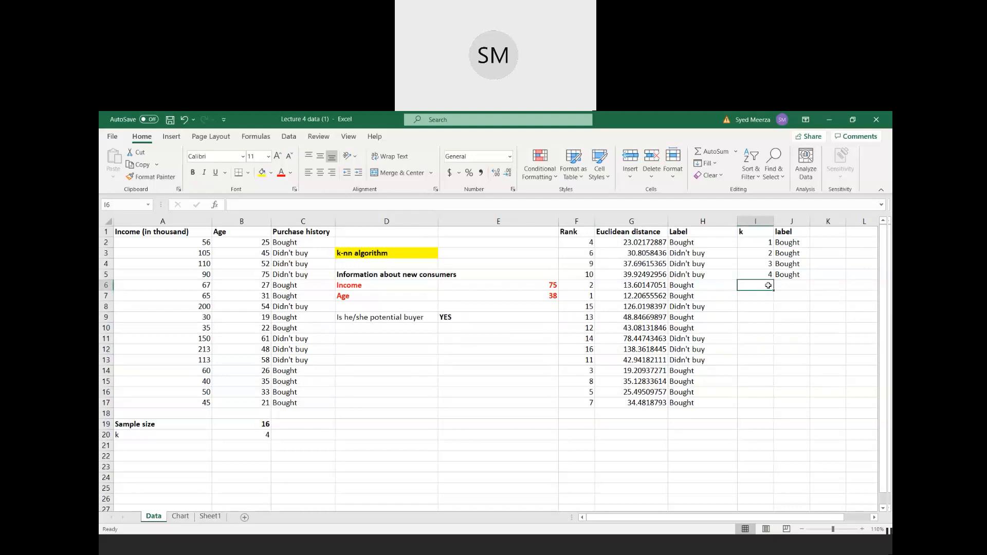
text(5)
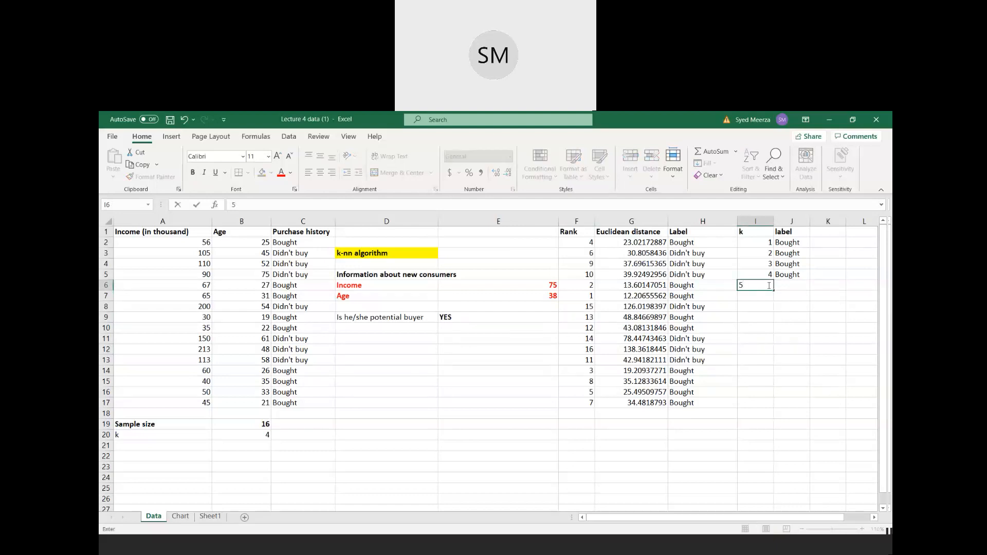
key(Return)
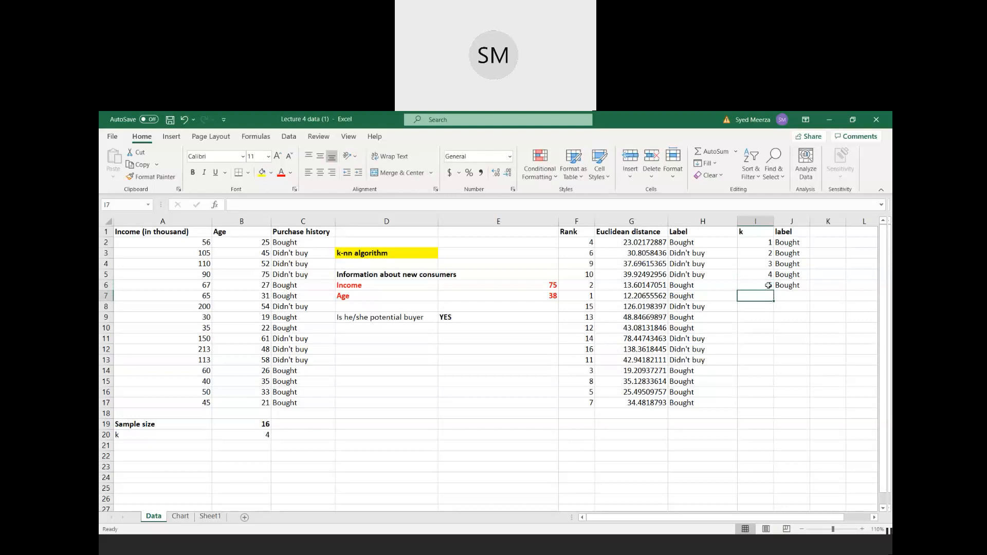
text(6)
key(Return)
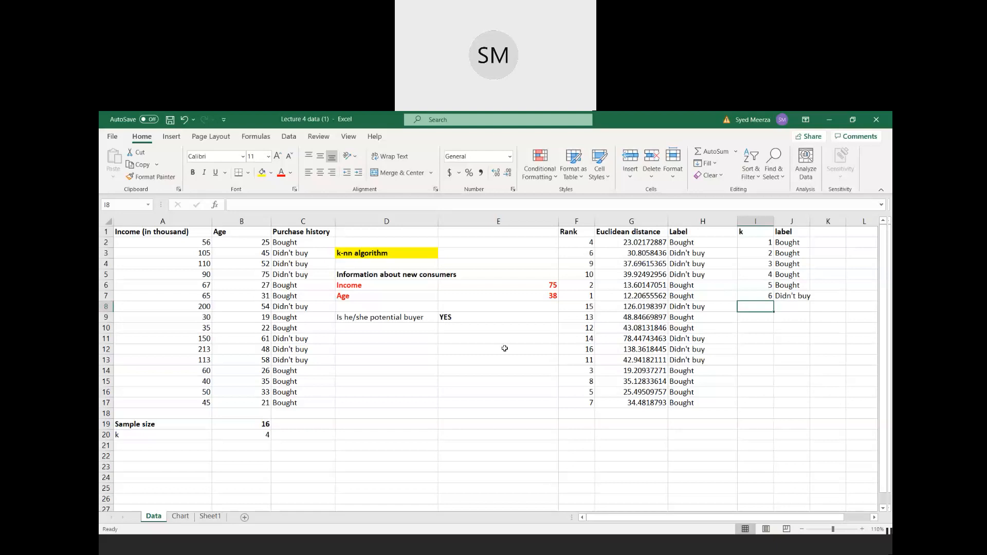
- Check the calculated k in B20 and clear the extra k values and labels from I6:J7
click(140, 435)
click(256, 437)
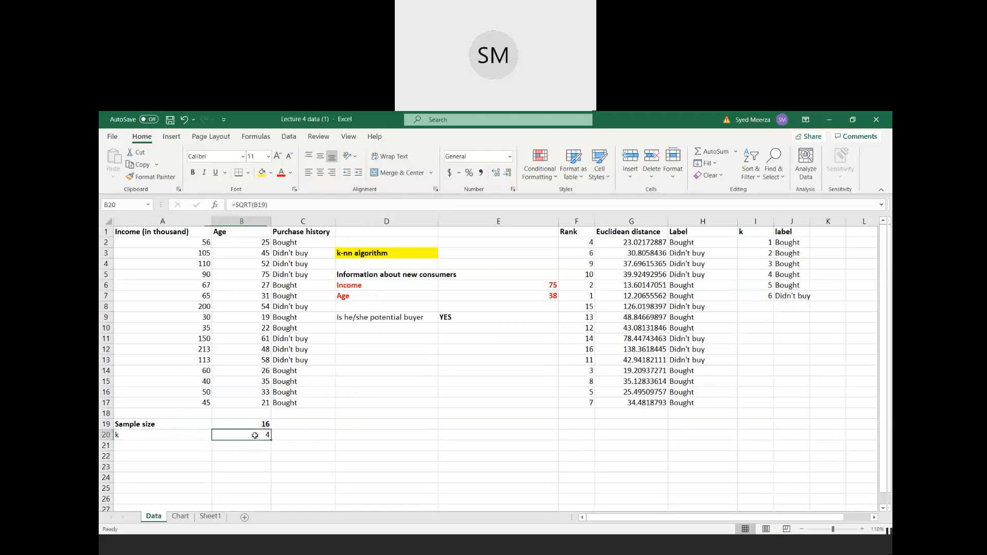
click(152, 435)
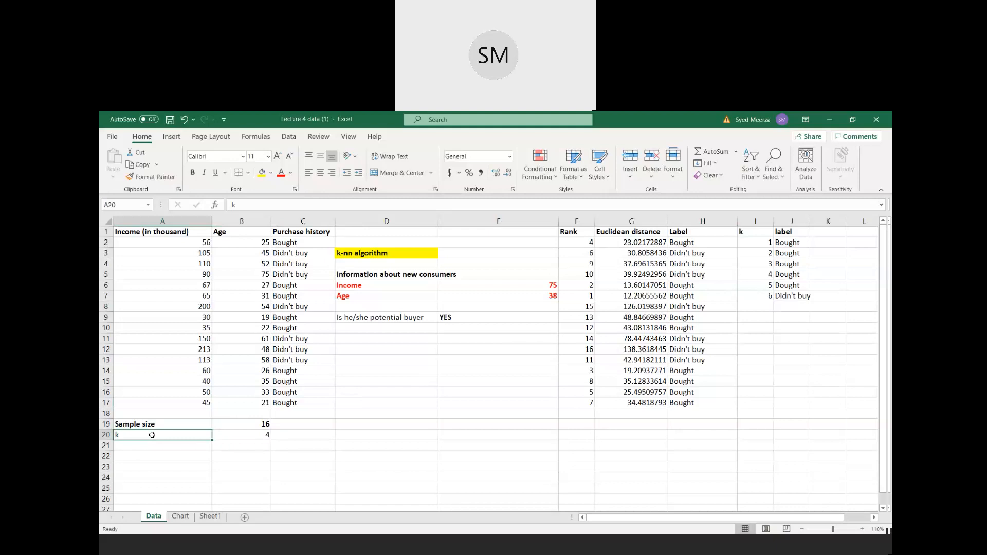
click(245, 434)
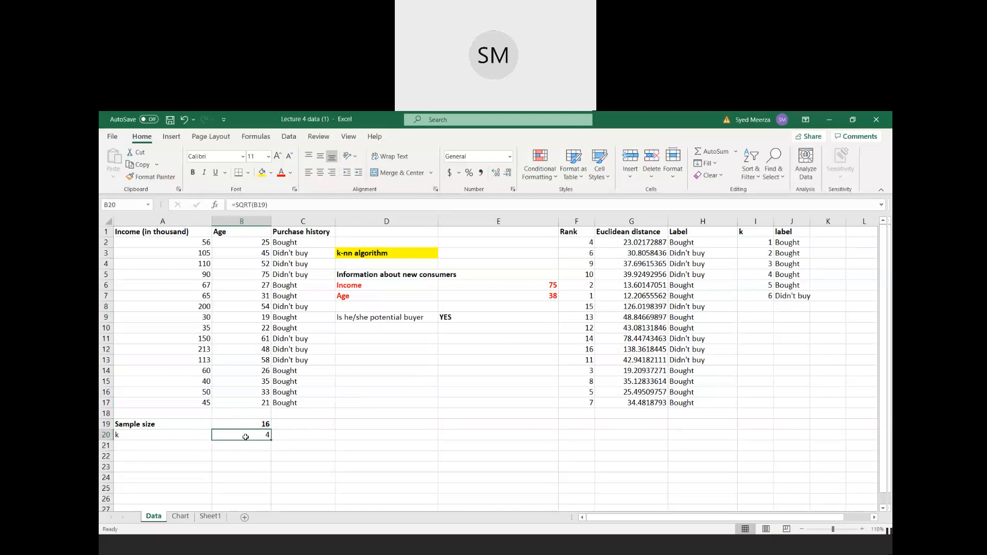
drag(759, 286, 787, 297)
key(Delete)
click(774, 297)
drag(760, 239, 768, 277)
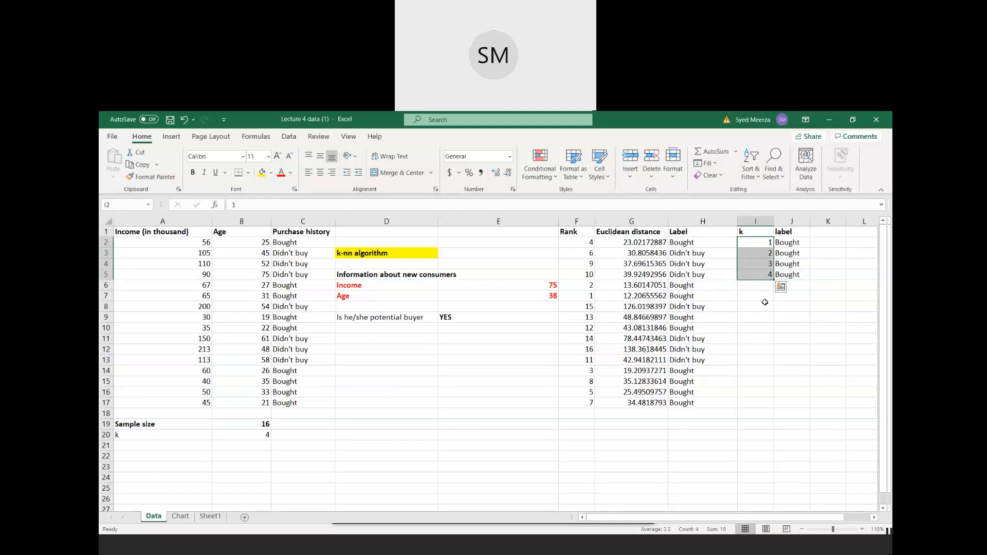
click(487, 318)
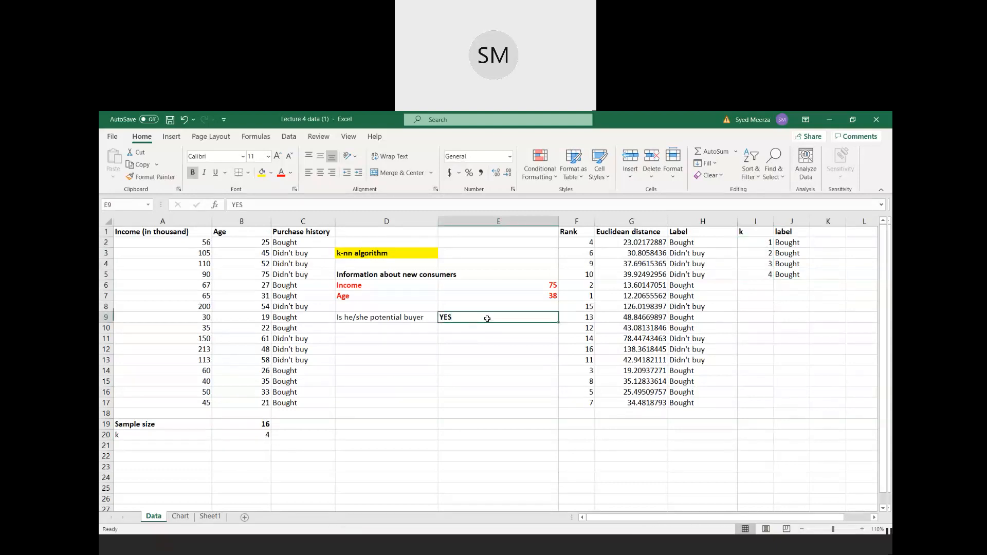